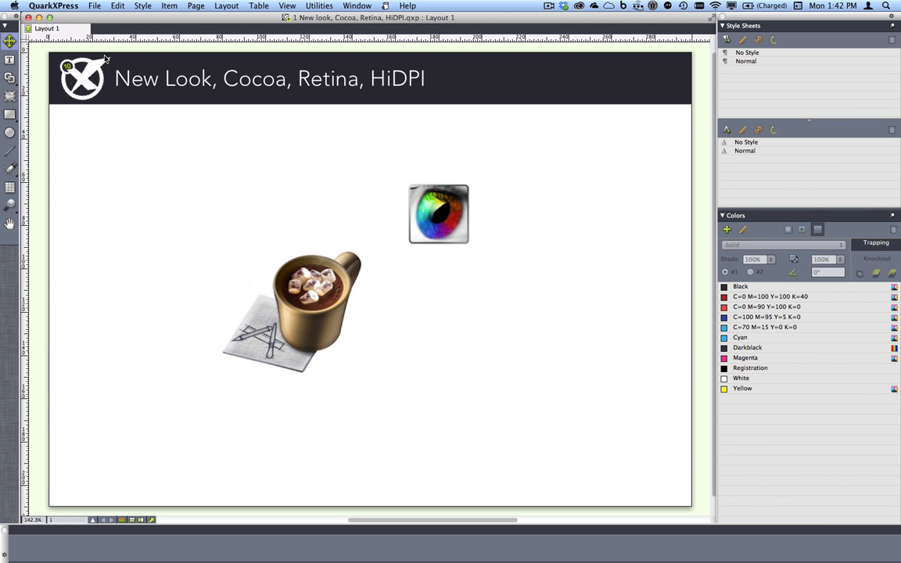
Examine the recent project files, the windows listed for the running application, and the system's recent items
click(94, 5)
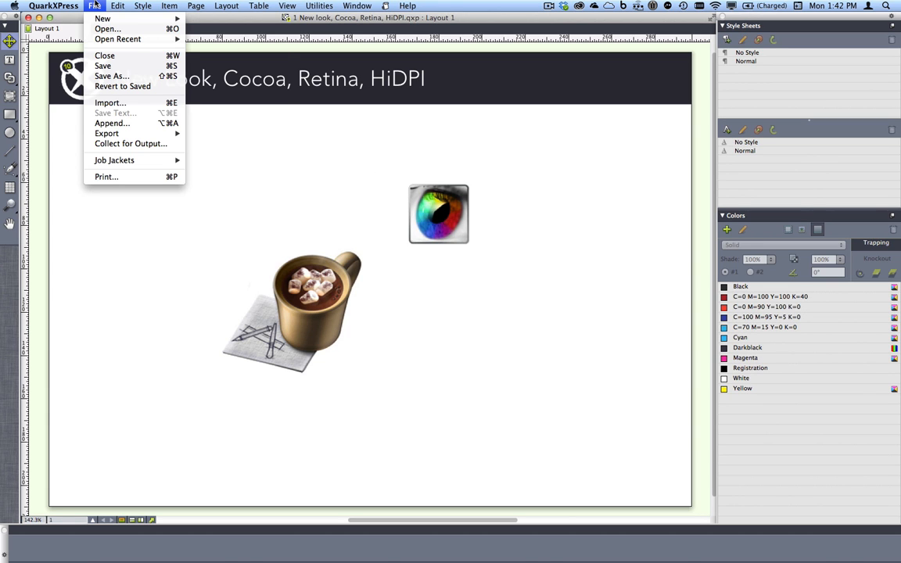
mouse_move(144, 41)
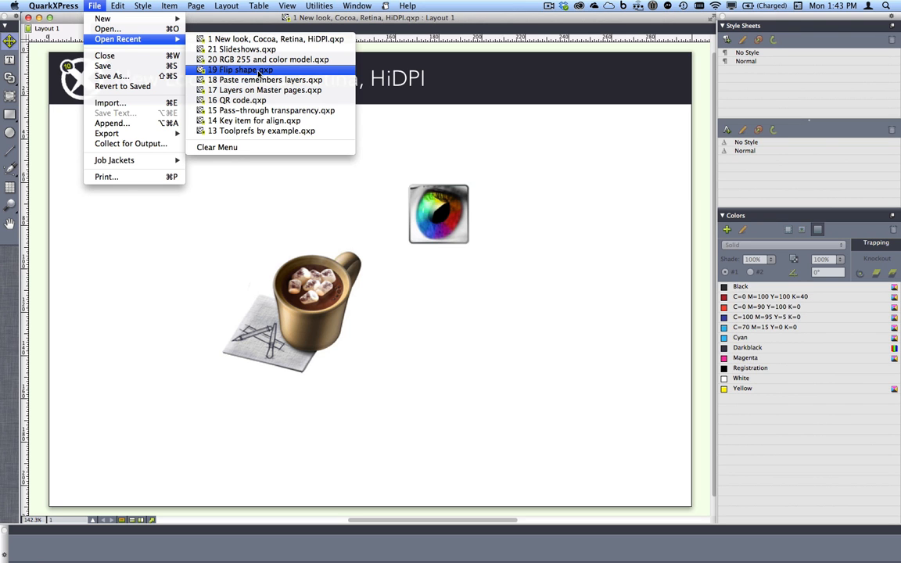
click(155, 326)
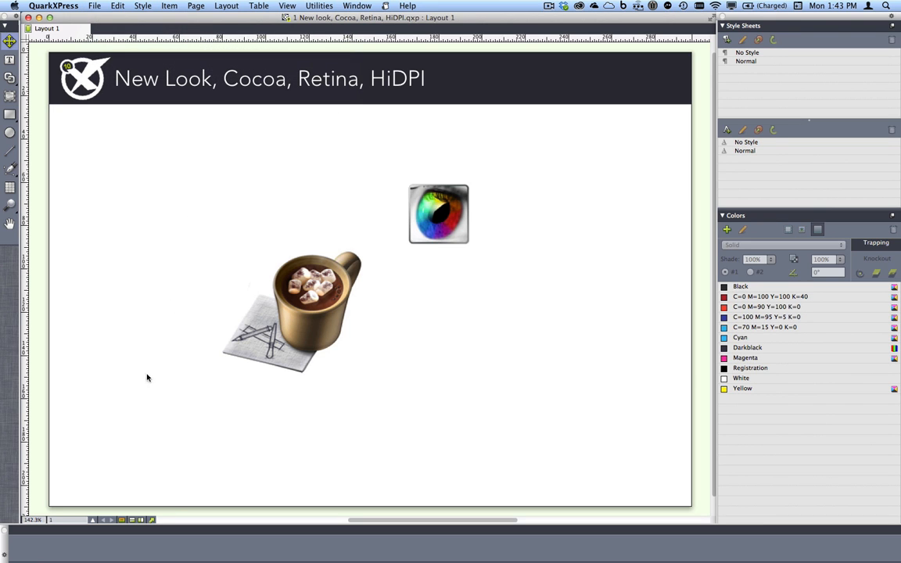
mouse_move(132, 560)
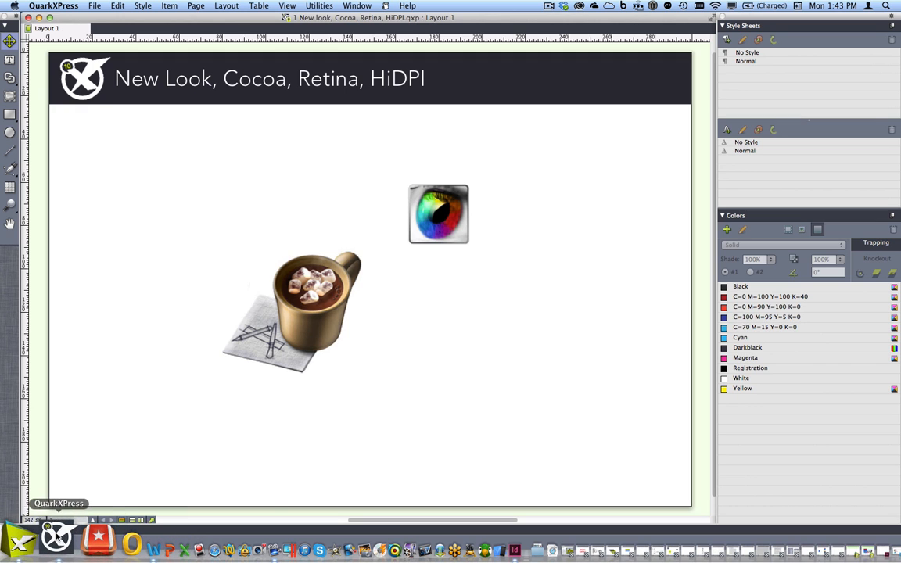
right_click(56, 536)
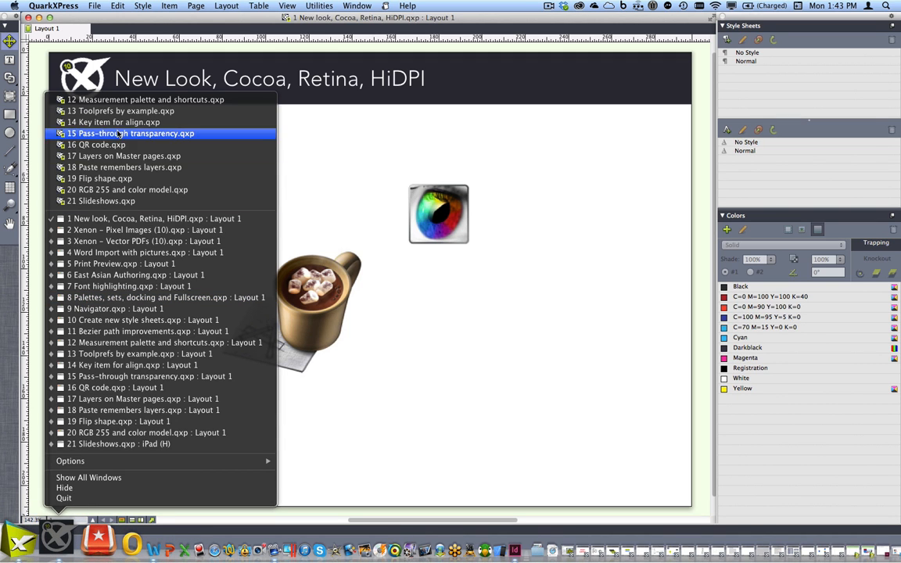
click(318, 182)
click(19, 5)
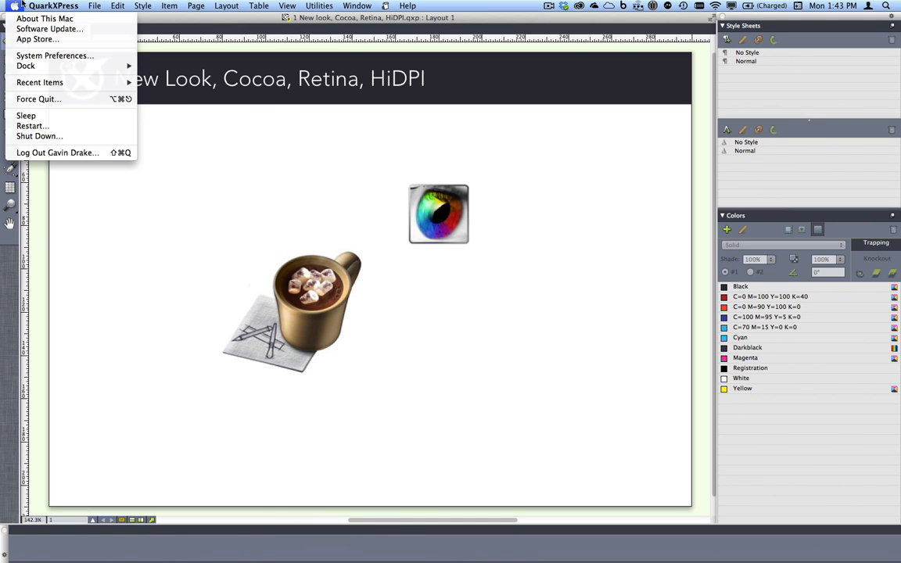
mouse_move(67, 85)
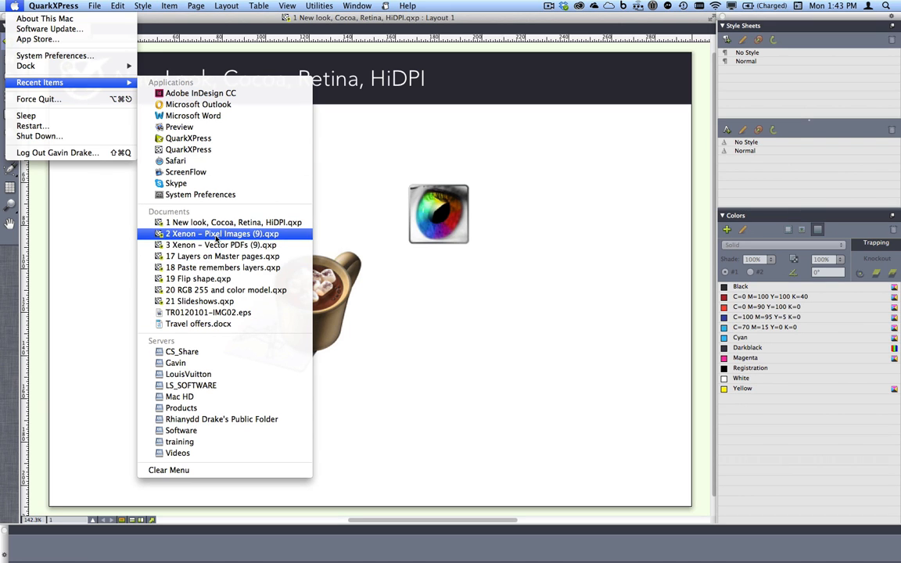
click(383, 415)
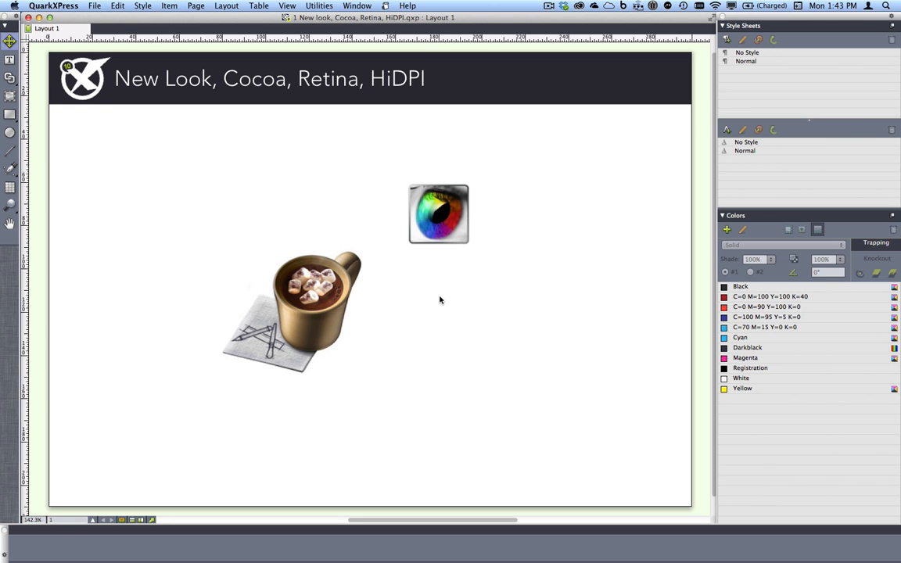
Close the project on the new look and Retina support, and bring "2 Xenon – Pixel Images (10).qxp" to the front
key(super+w)
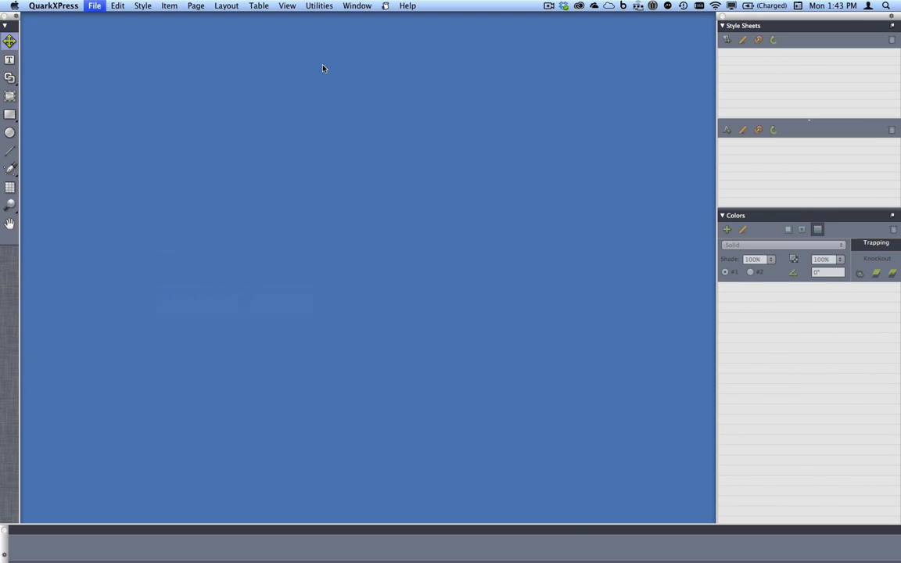
click(357, 5)
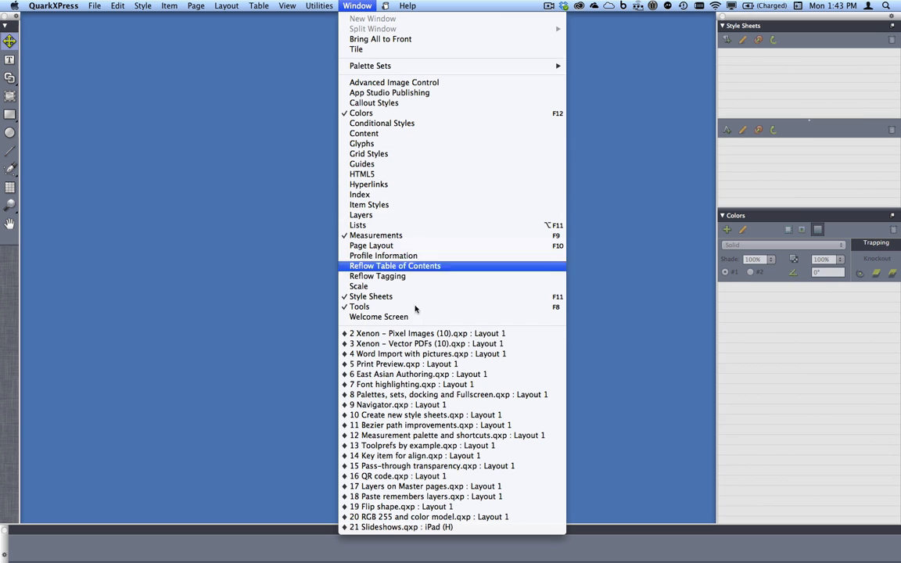
click(423, 333)
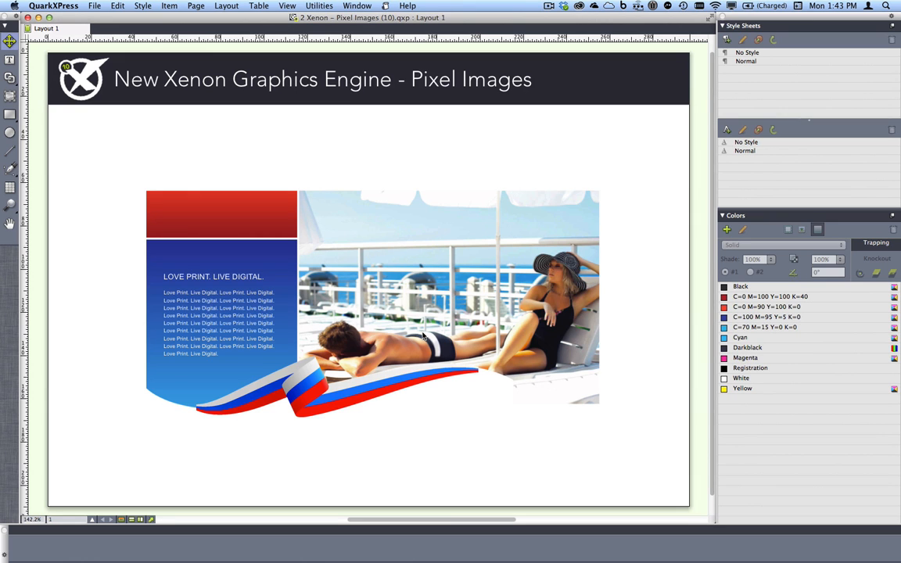
Switch to QuarkXPress 9 and bring the project "2 Xenon – Pixel Images (9).qxp" to the front
key(super+Tab)
key(super+Tab)
key(super+Tab)
key(super+Tab)
key(super+Tab)
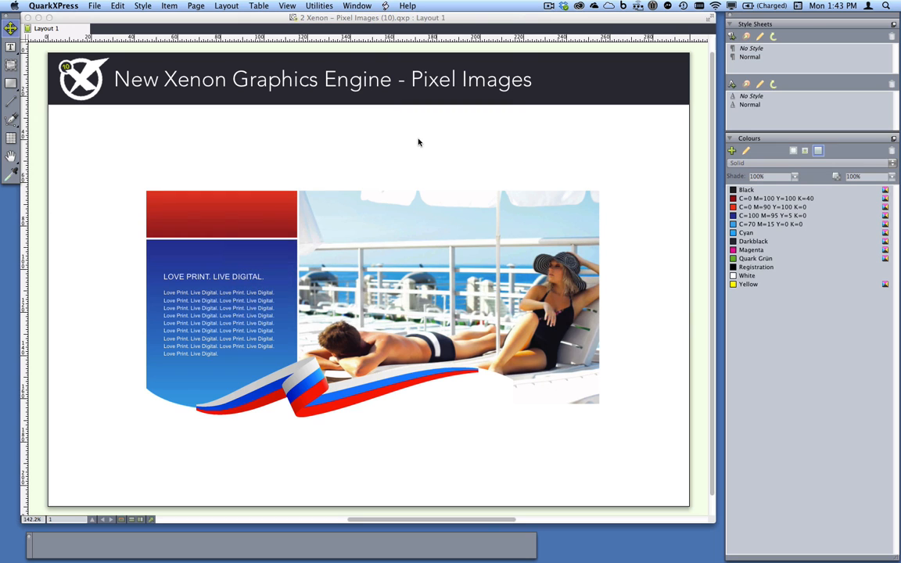
click(356, 6)
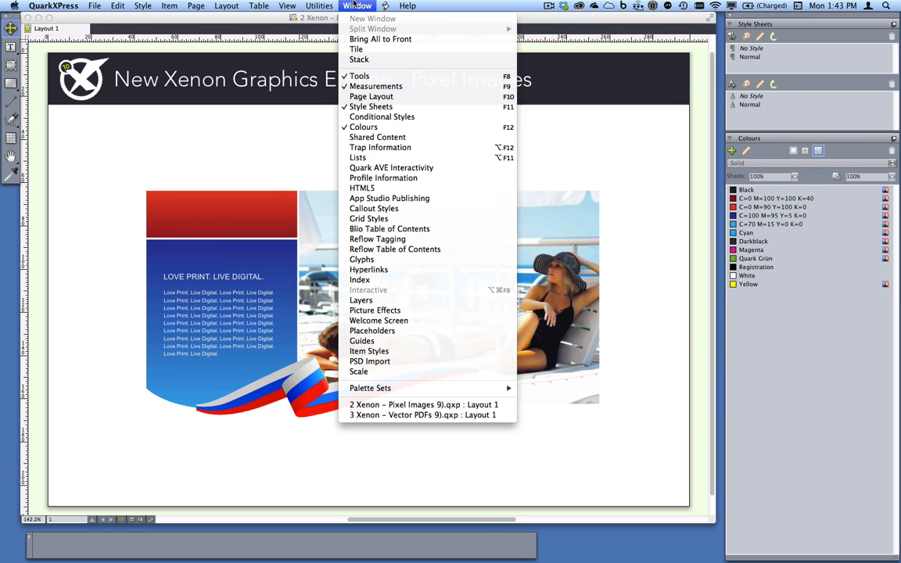
click(427, 405)
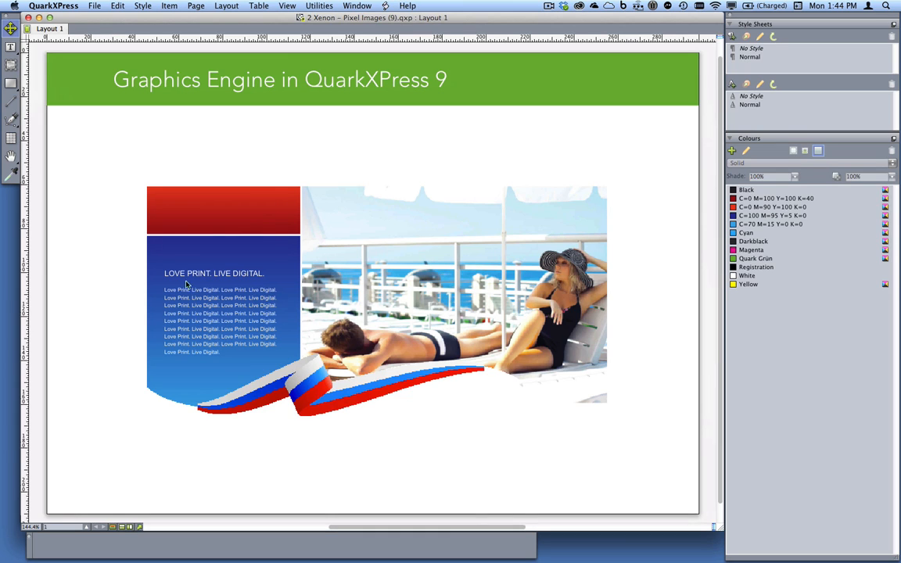
Magnify the woman in the striped hat to 800% in QuarkXPress 9, and do the same in QuarkXPress 10
key(z)
drag(528, 241, 599, 298)
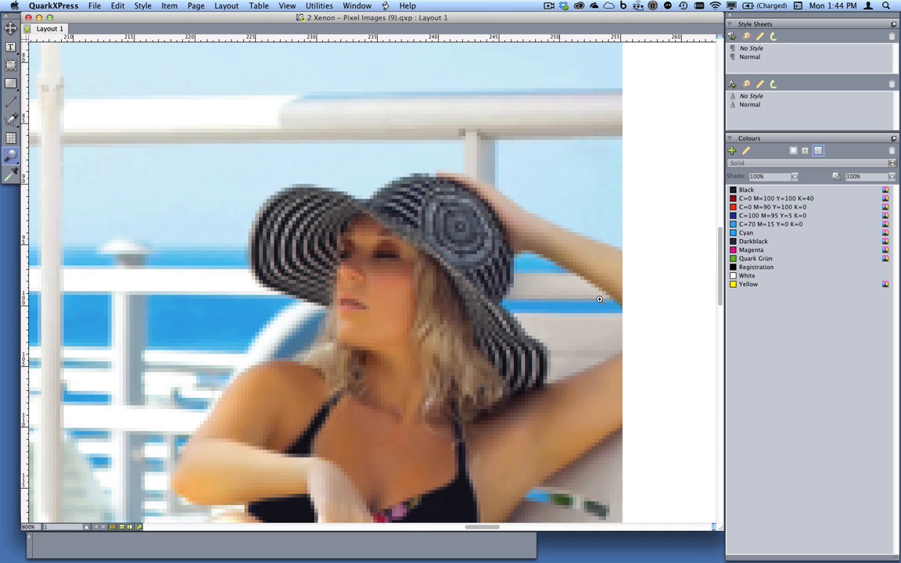
key(super+Tab)
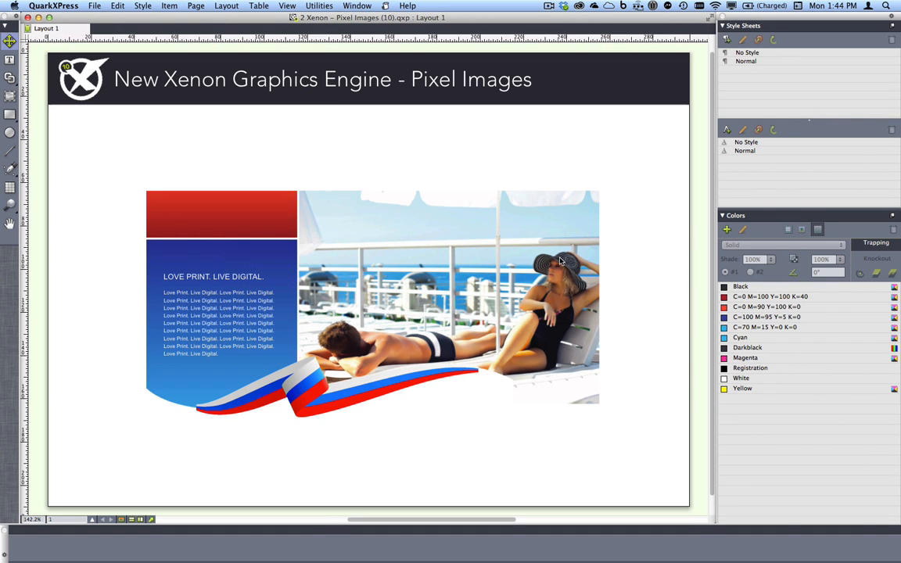
key(z)
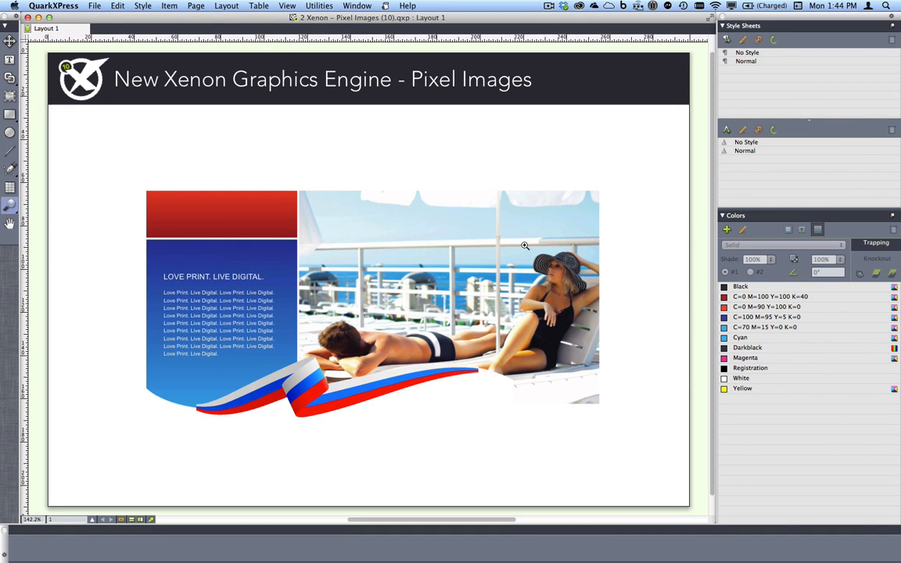
drag(524, 246, 600, 308)
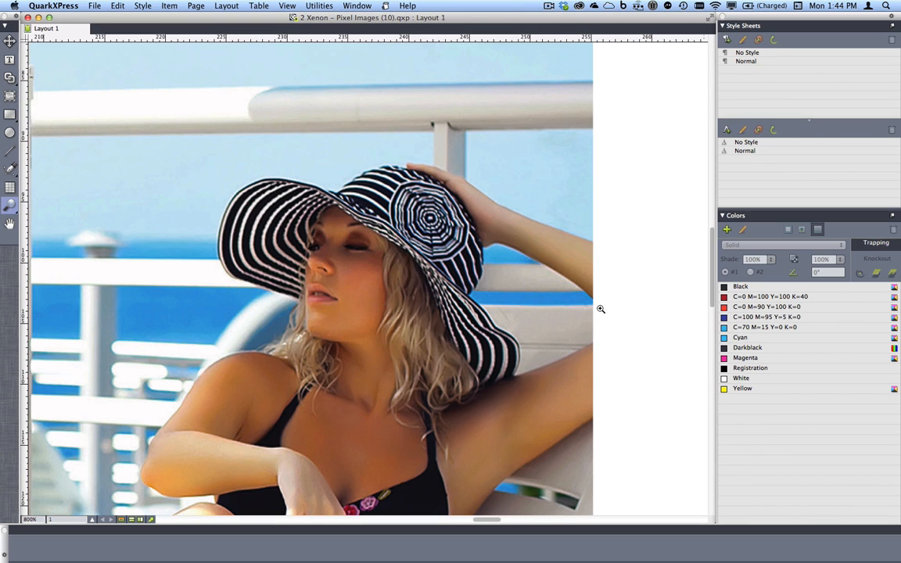
Switch to QuarkXPress 9, shrink the project window and pan the image to frame the woman's face and hat
key(super+Tab)
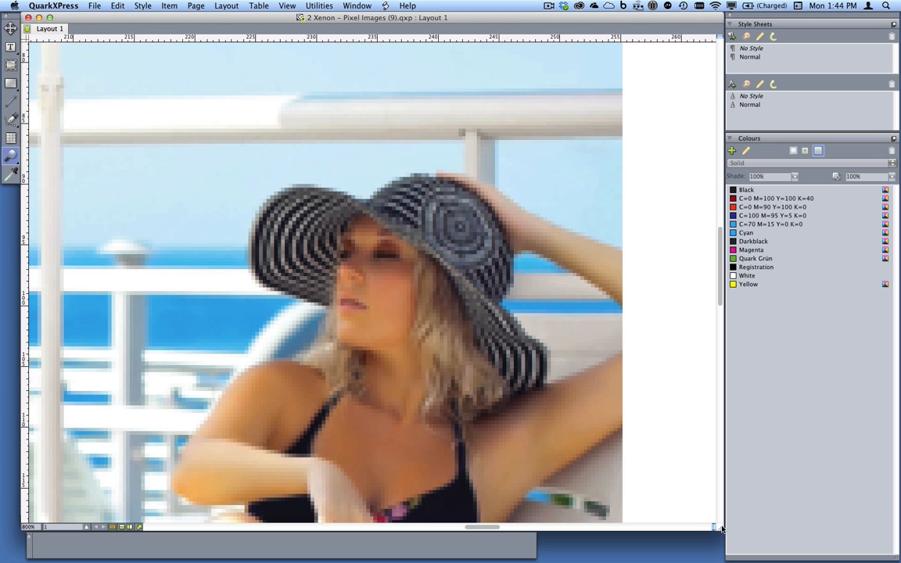
drag(713, 526, 310, 300)
key(x)
drag(257, 237, 53, 123)
Switch to QuarkXPress 10, shrink its window around the woman's face and hat, and place it beside the version 9 window
key(super+Tab)
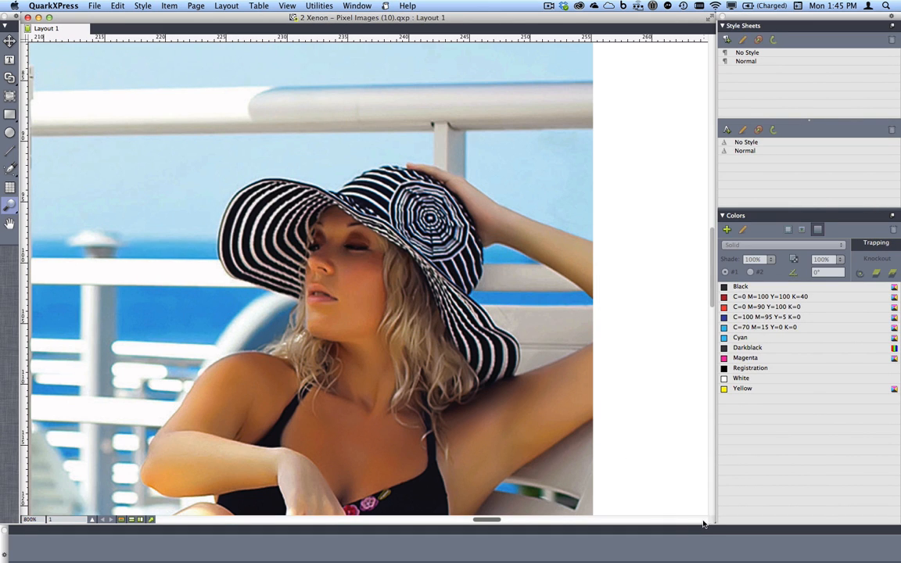
drag(711, 518, 343, 322)
key(x)
drag(218, 175, 72, 113)
drag(143, 17, 434, 17)
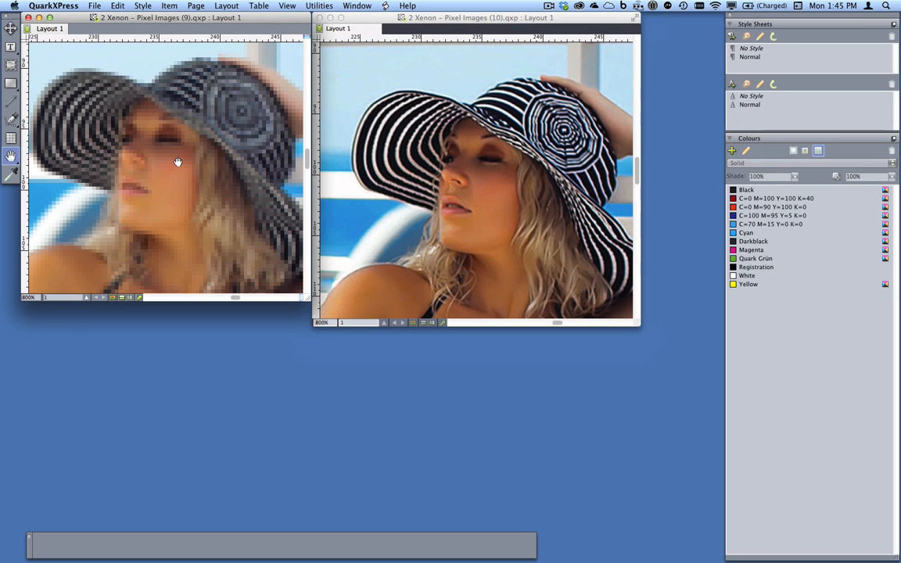
Set the preview resolution of the woman's picture in the QuarkXPress 9 project to Full Resolution
right_click(177, 162)
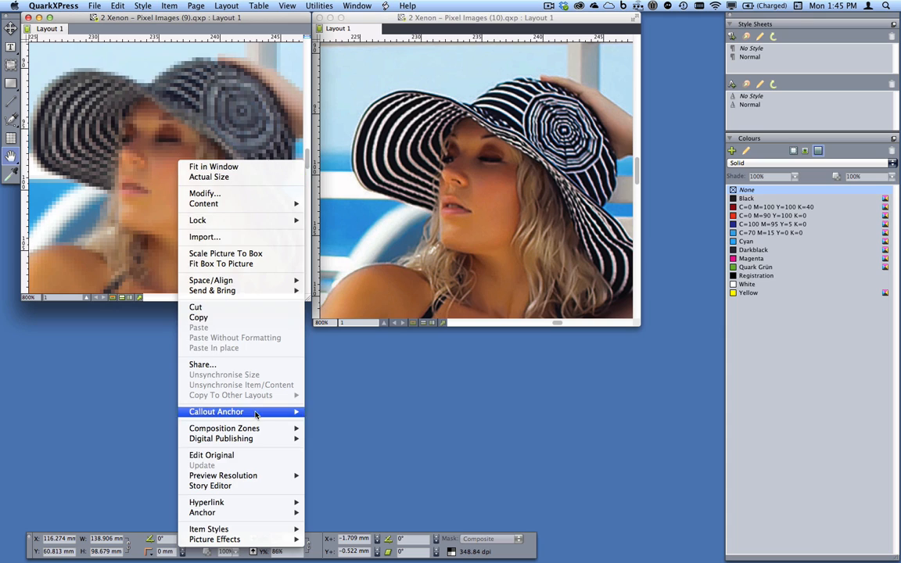
mouse_move(279, 479)
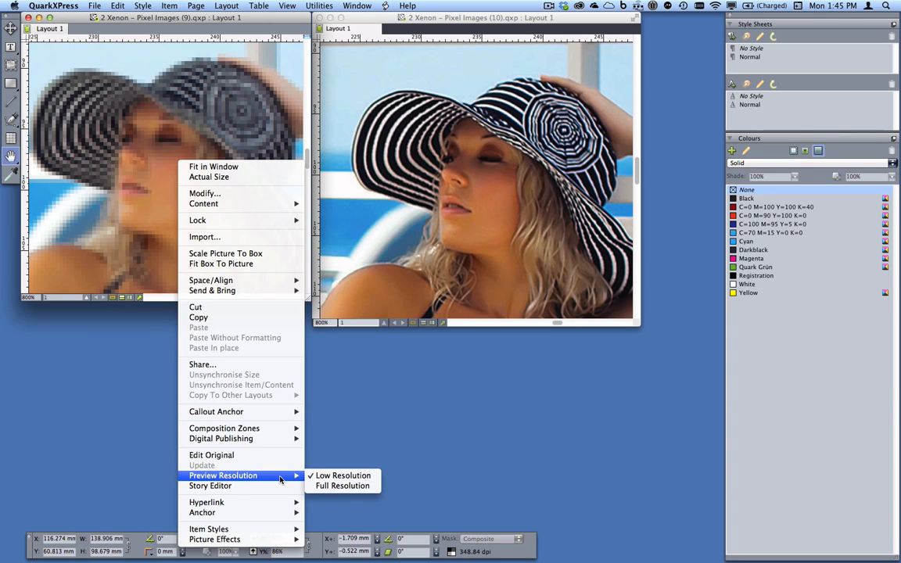
click(344, 486)
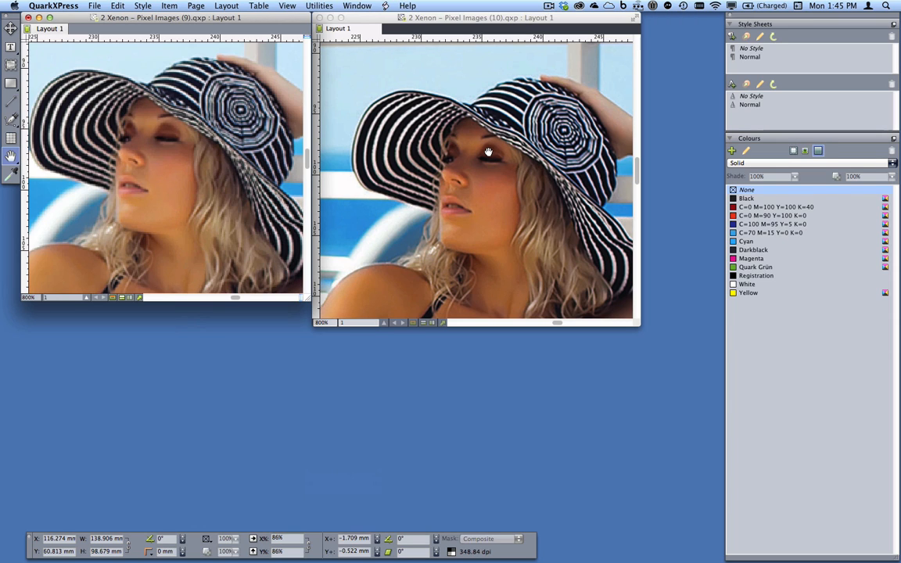
Close both Pixel Images projects, discarding the changes to "2 Xenon – Pixel Images (9).qxp"
click(28, 17)
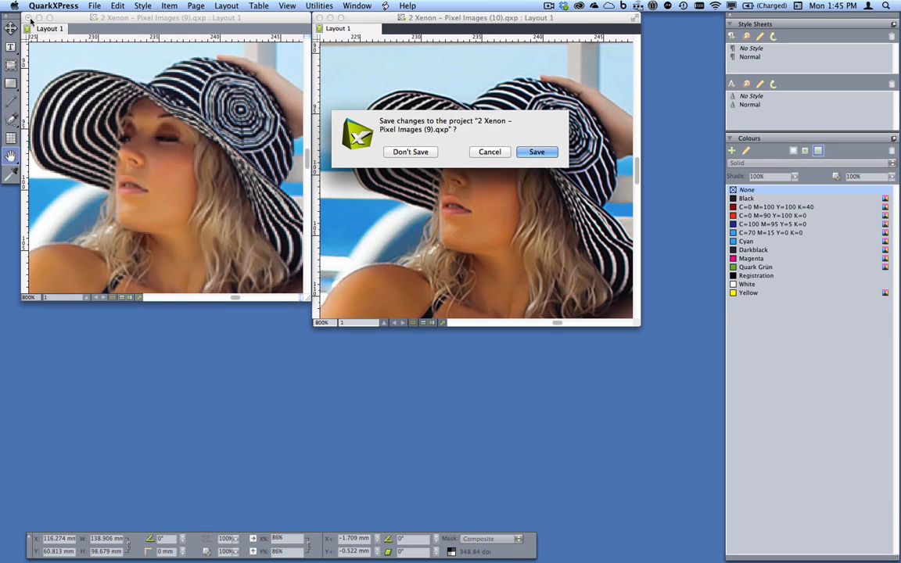
click(409, 152)
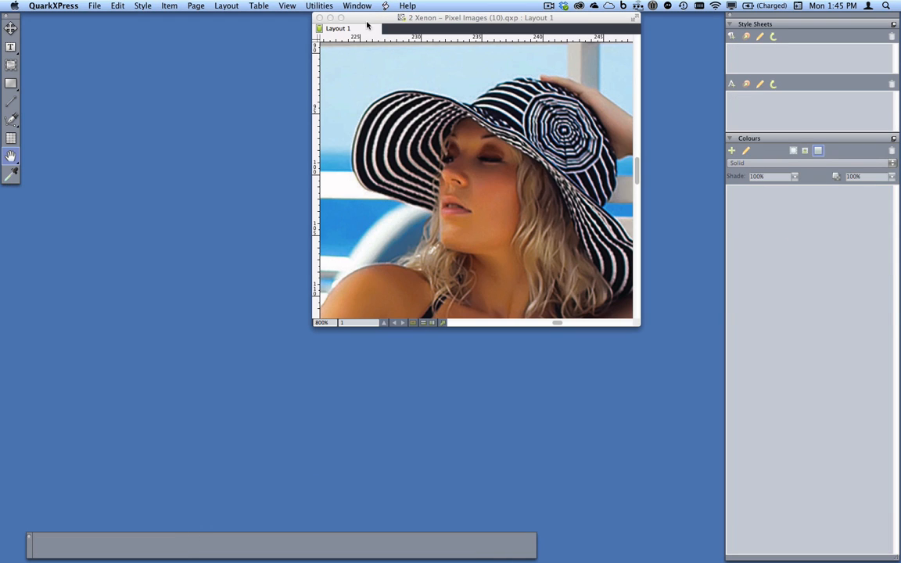
click(319, 17)
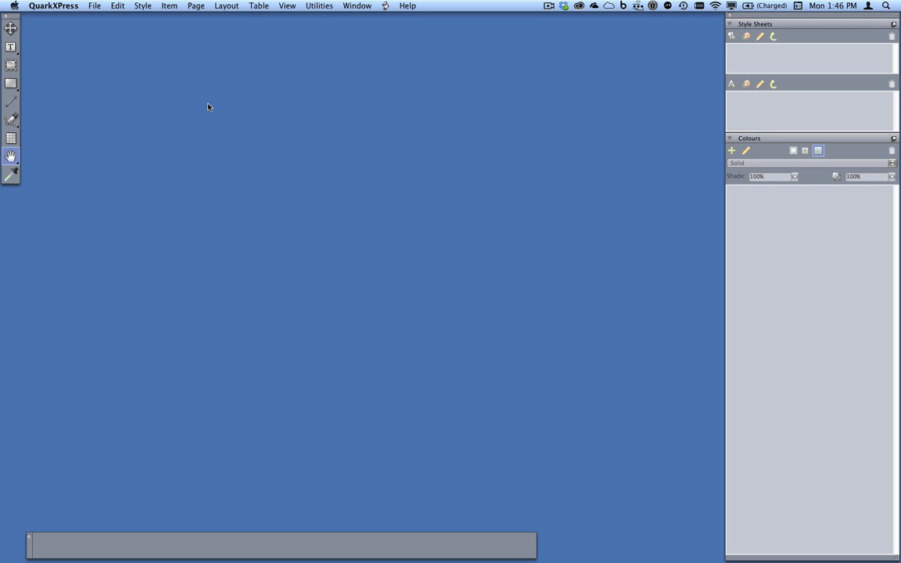
Bring the already open project "3 Xenon – Vector PDFs (9).qxp" to the front
key(super+o)
key(Escape)
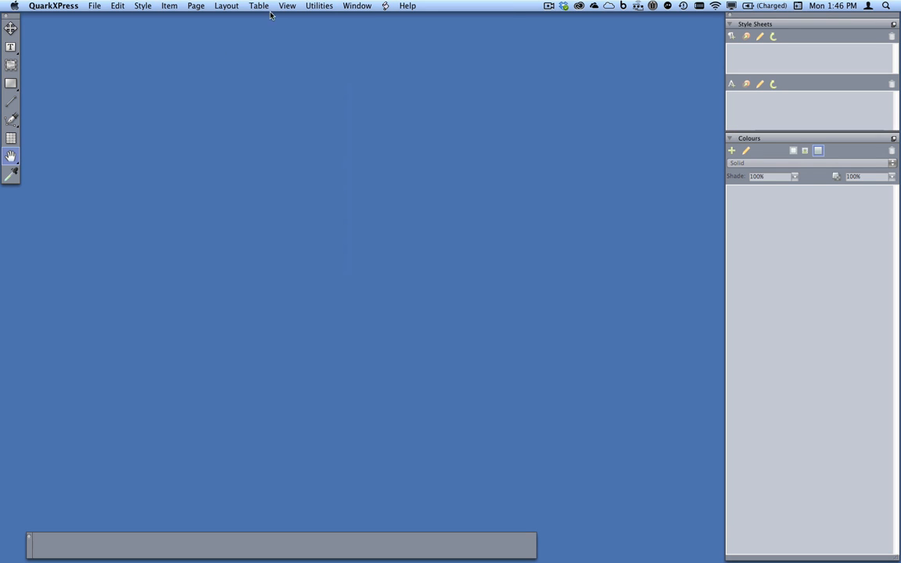
click(357, 6)
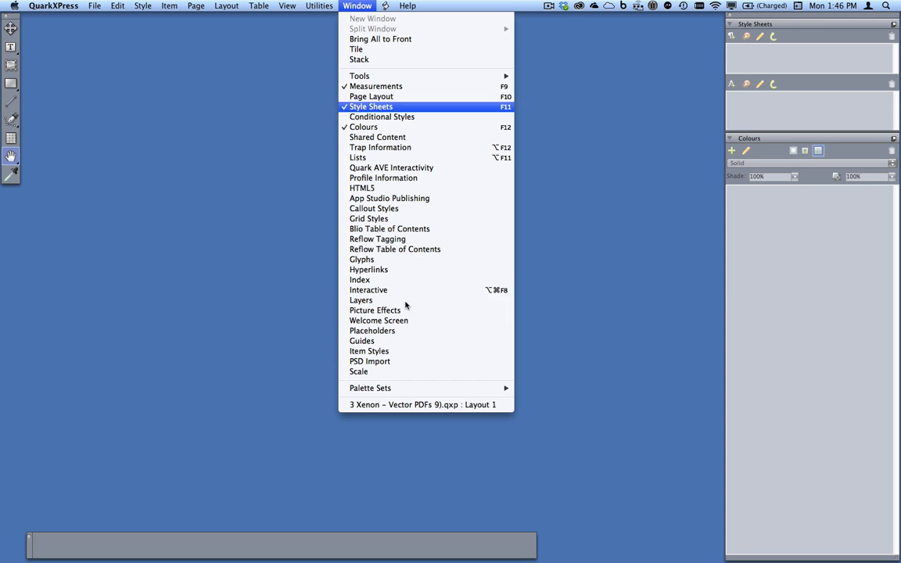
click(443, 408)
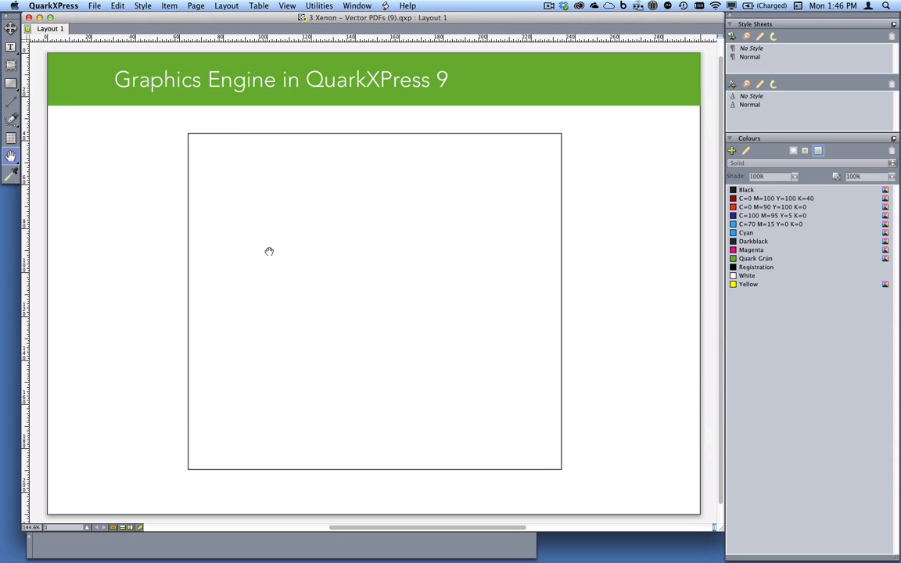
Import Trans_Mass_LightRailMap.pdf from the "3 Xenon – Vector PDFs" media folder into the empty picture box
key(v)
click(261, 198)
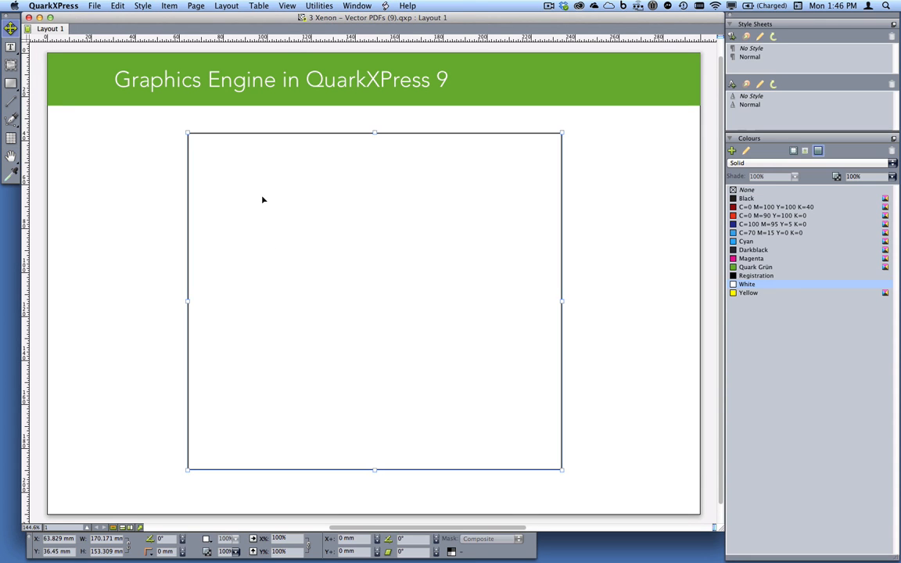
key(super+e)
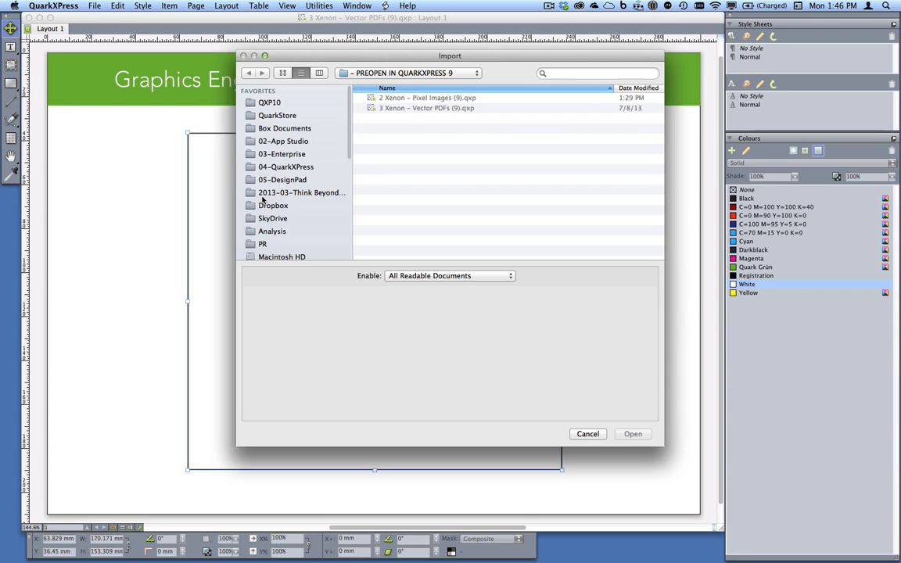
click(454, 73)
click(451, 92)
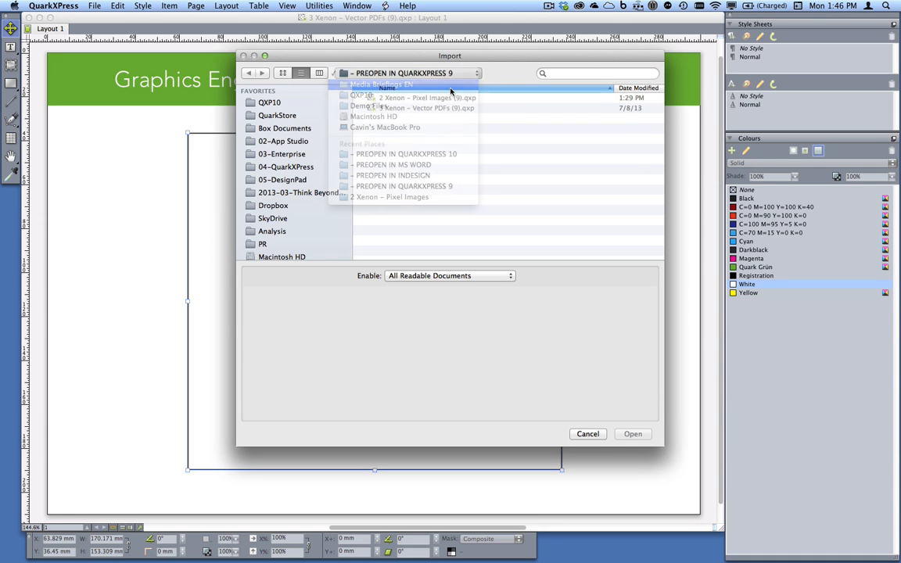
double_click(399, 180)
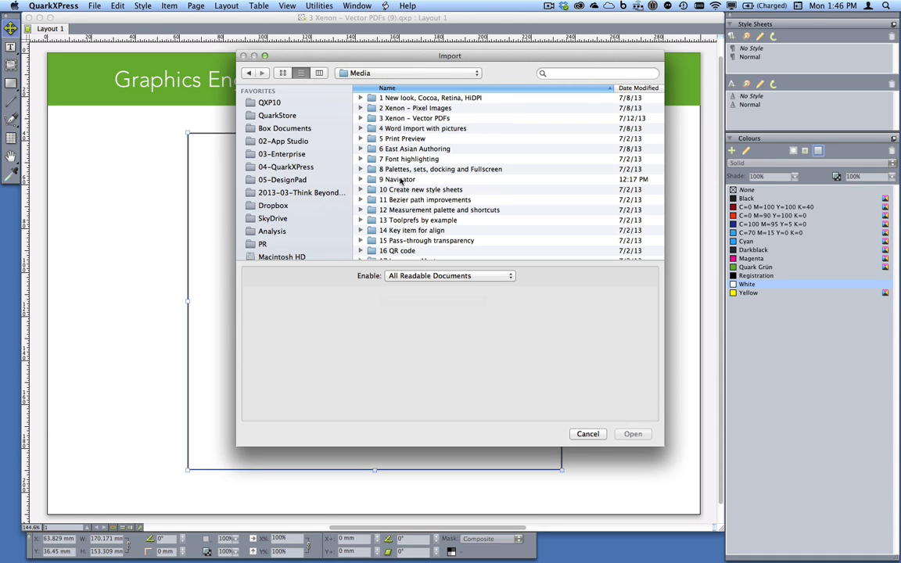
double_click(436, 117)
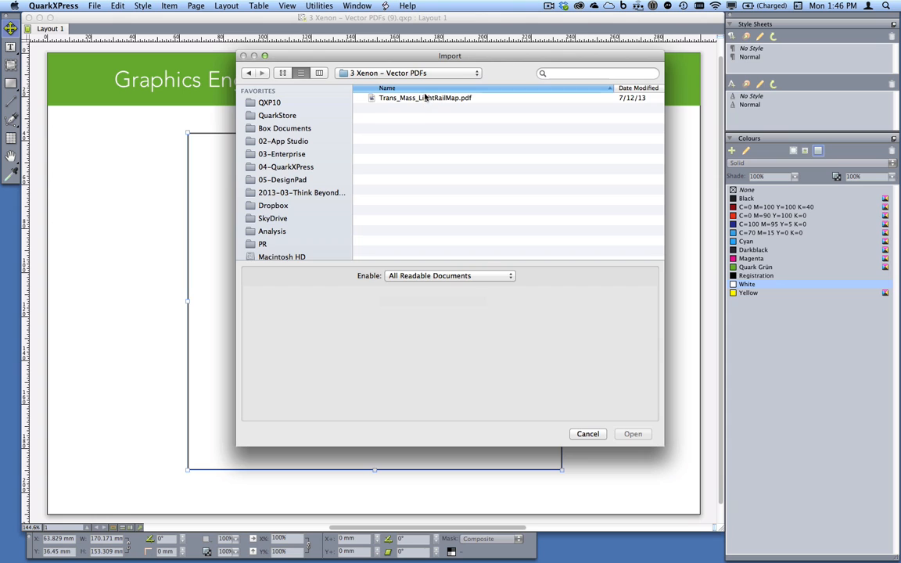
click(392, 98)
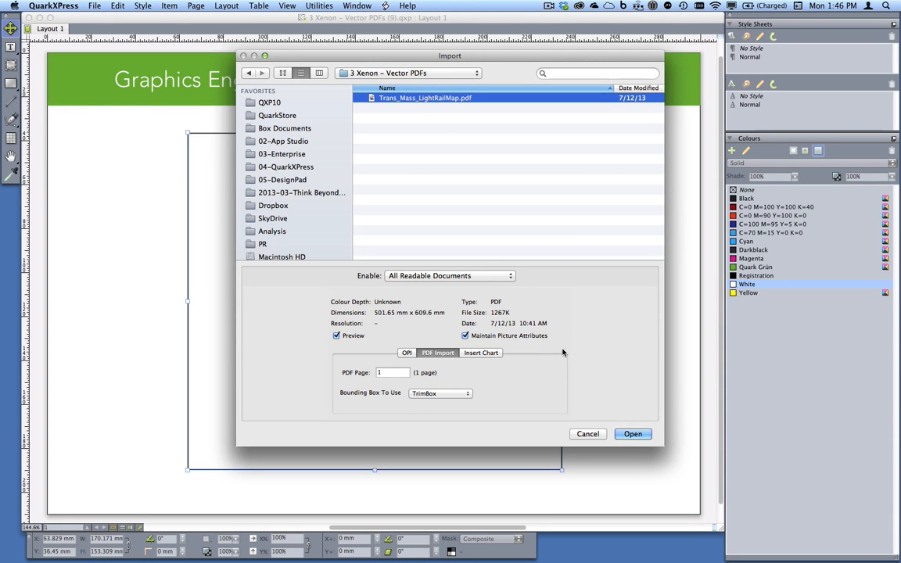
click(633, 437)
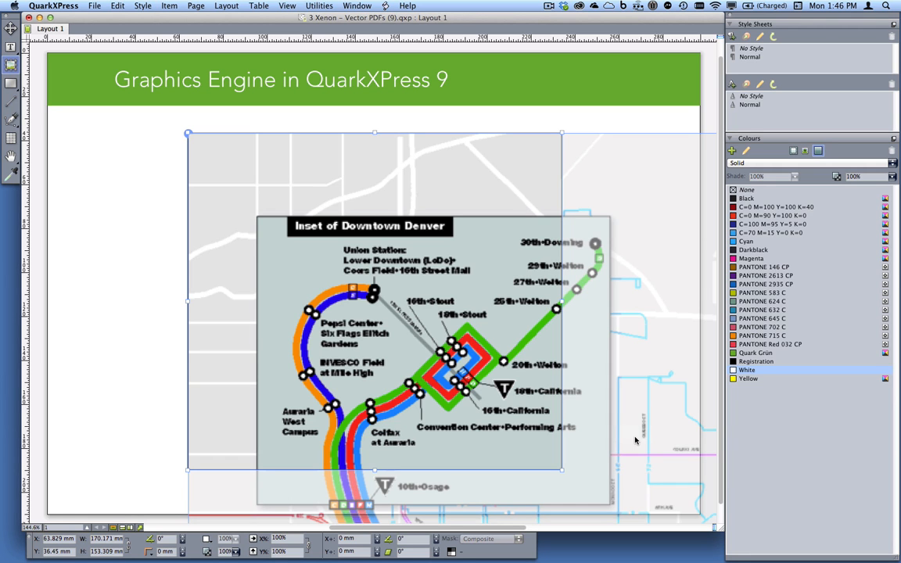
Reposition the map inside its picture box so the stretch from Orchard to Lincoln shows
drag(431, 324, 248, 130)
drag(451, 323, 406, 94)
drag(428, 283, 397, 181)
drag(424, 316, 445, 303)
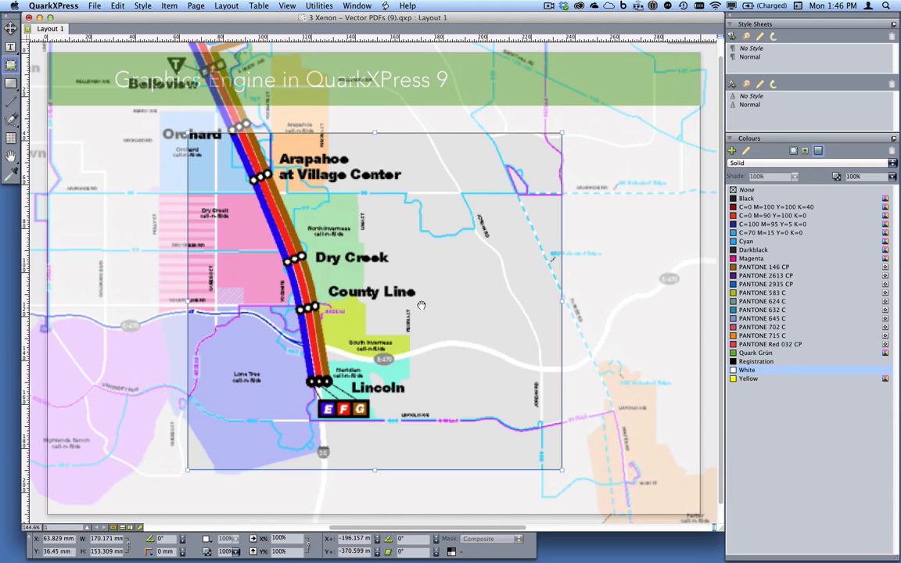
drag(420, 305, 414, 331)
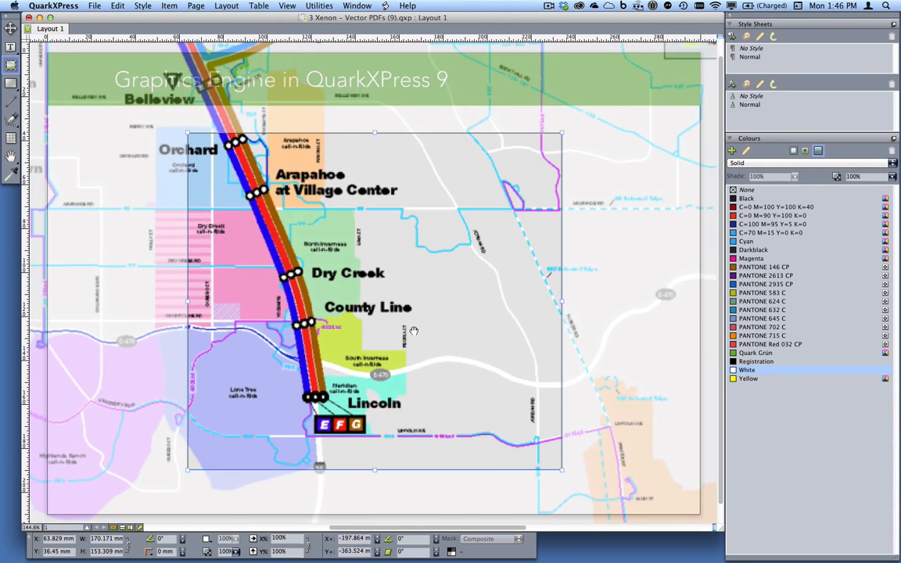
Try to set the map's preview resolution to Full Resolution
right_click(370, 295)
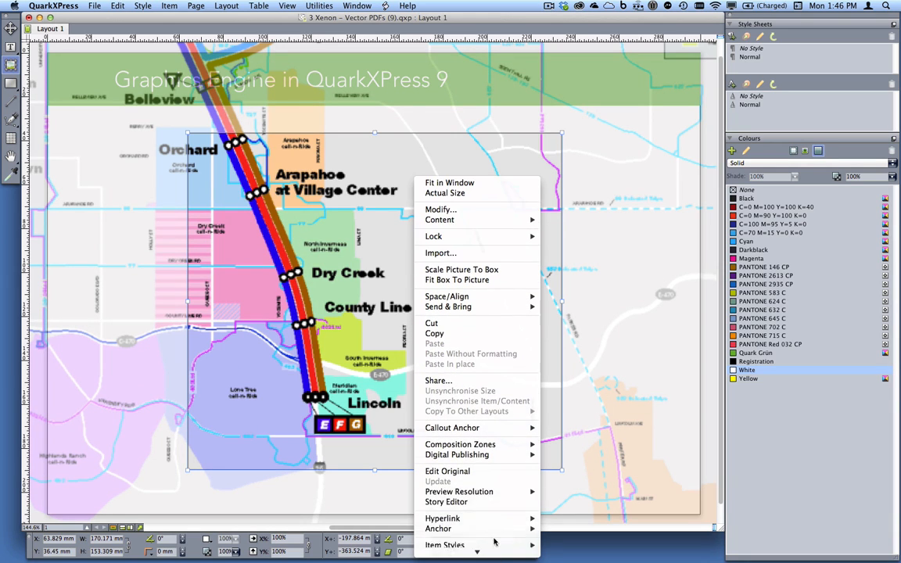
mouse_move(508, 492)
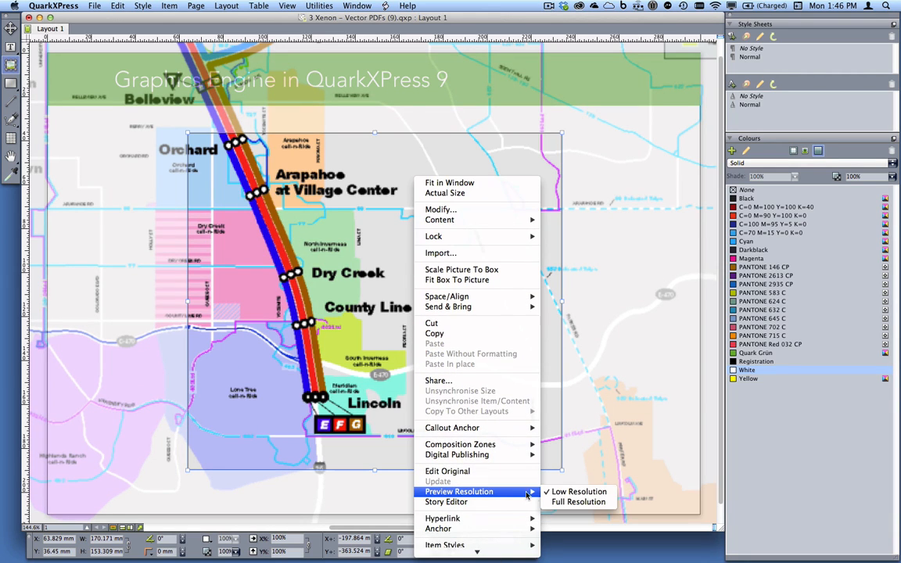
click(577, 502)
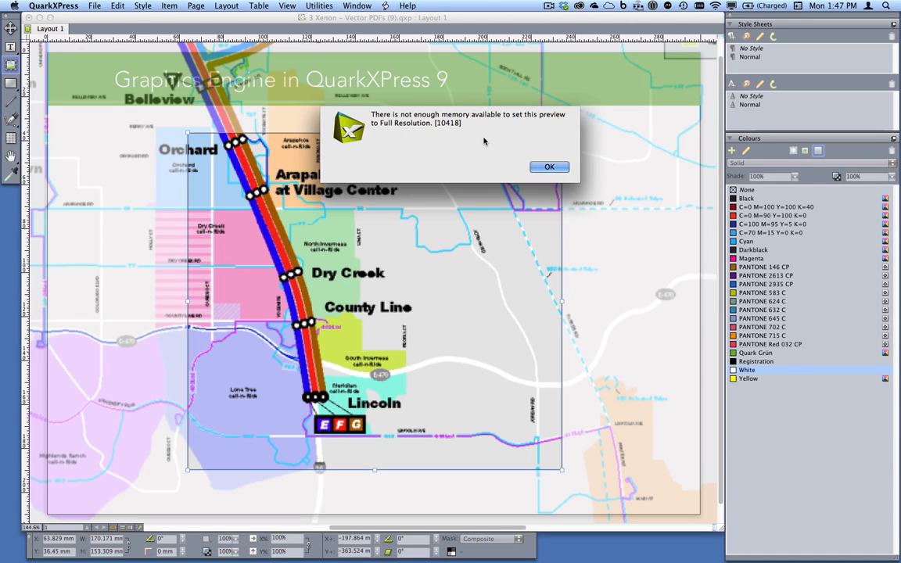
click(548, 168)
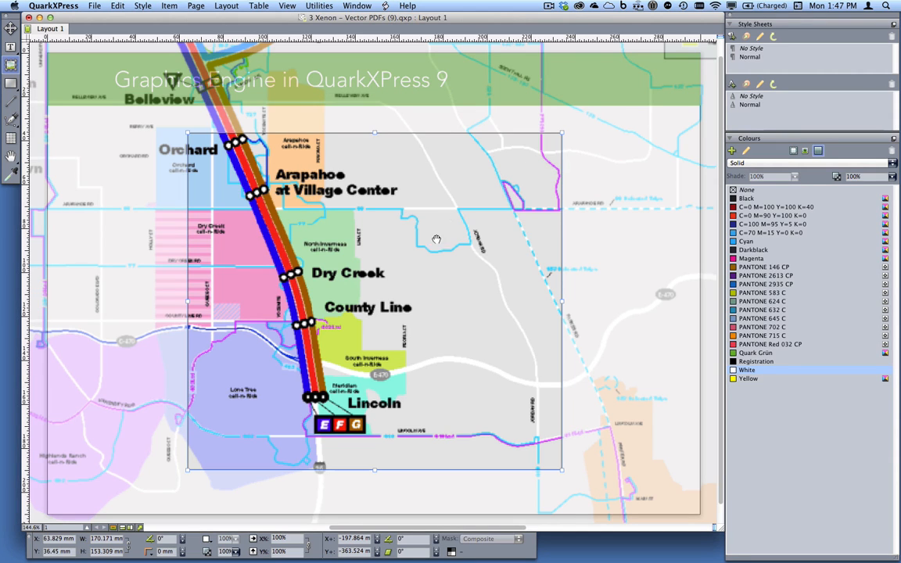
Switch to QuarkXPress 10 and bring the open project "3 Xenon – Vector PDFs (10).qxp" to the front
key(super+Tab)
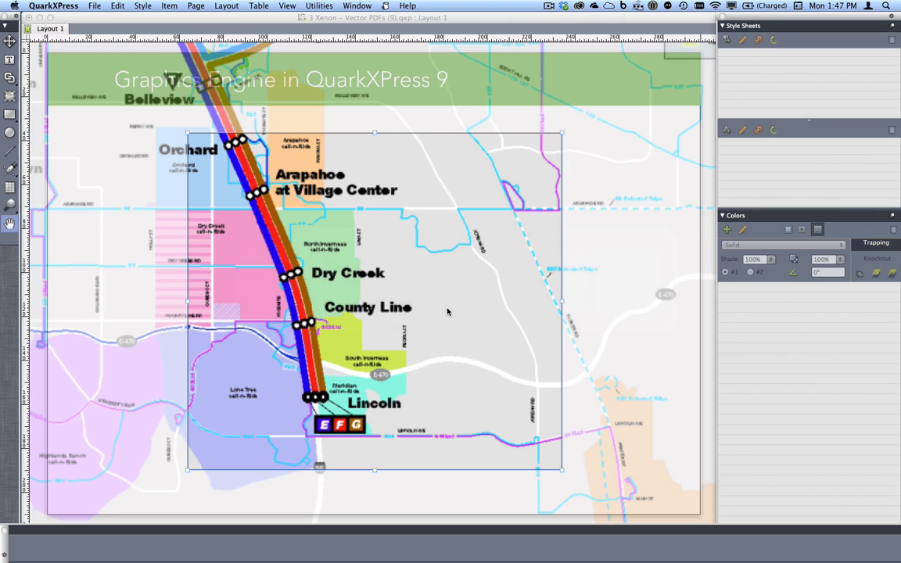
click(356, 5)
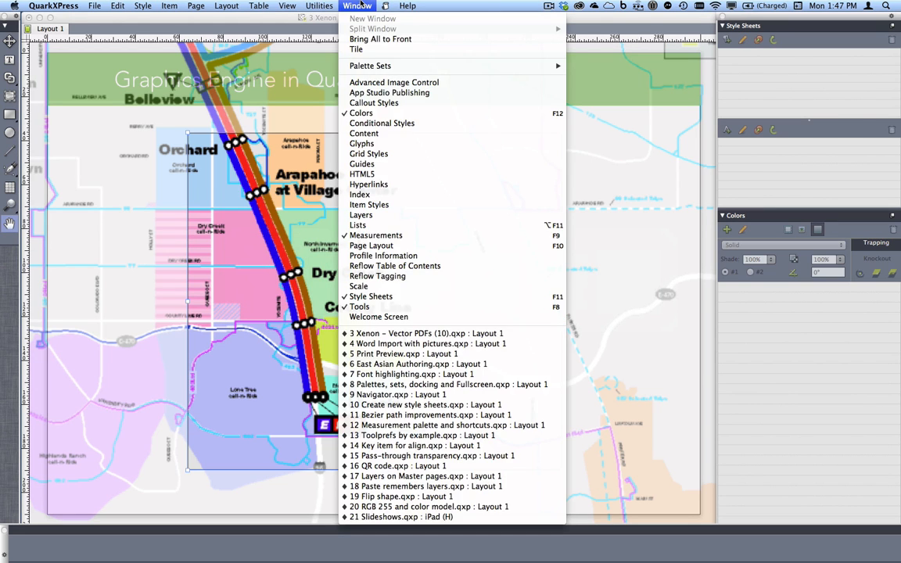
click(438, 334)
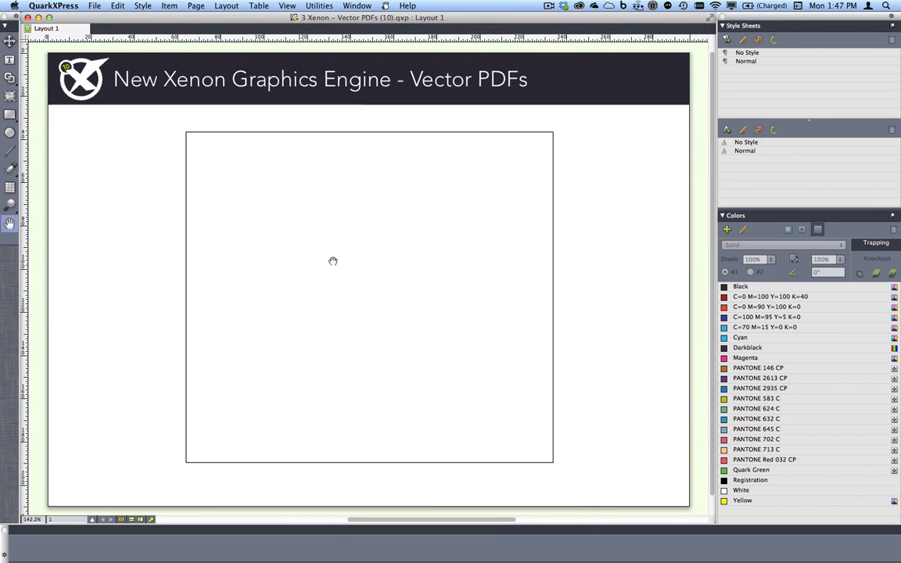
Import Trans_Mass_LightRailMap.pdf from the "3 Xenon – Vector PDFs" folder into this project's empty picture box
key(v)
click(333, 263)
key(super+e)
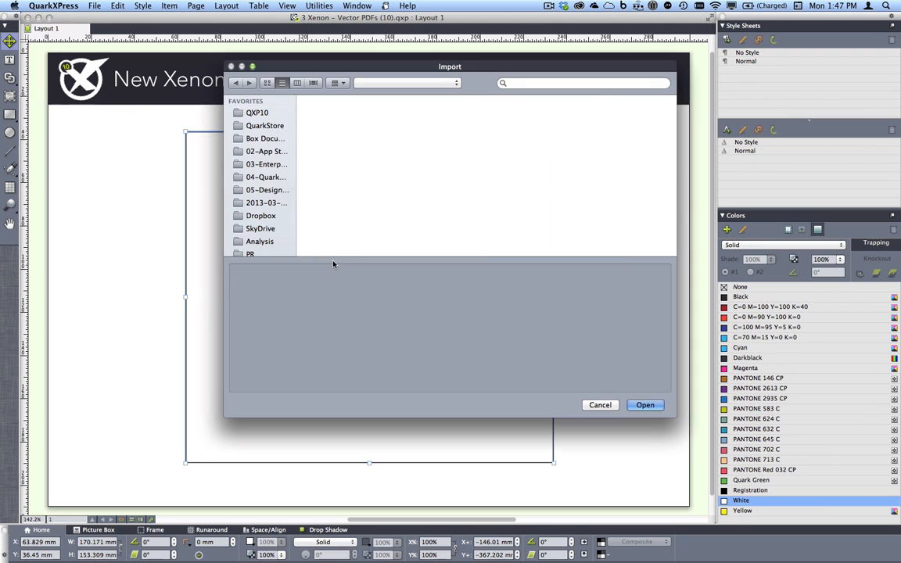
click(400, 81)
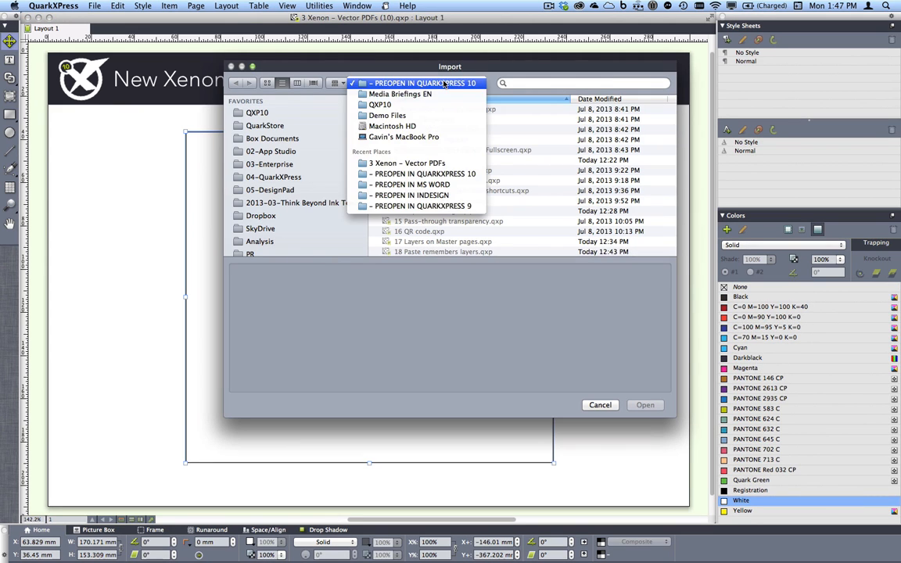
click(441, 95)
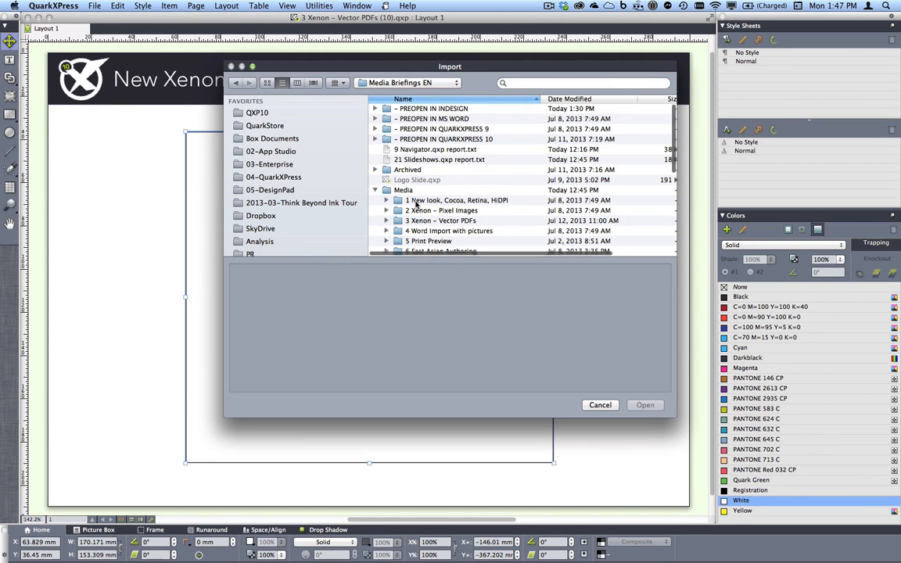
double_click(426, 221)
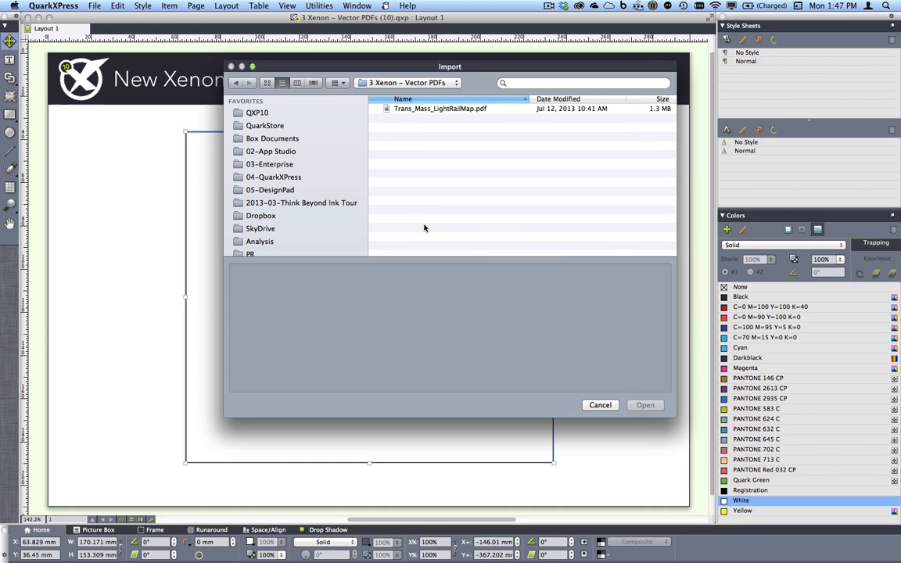
click(422, 111)
click(644, 405)
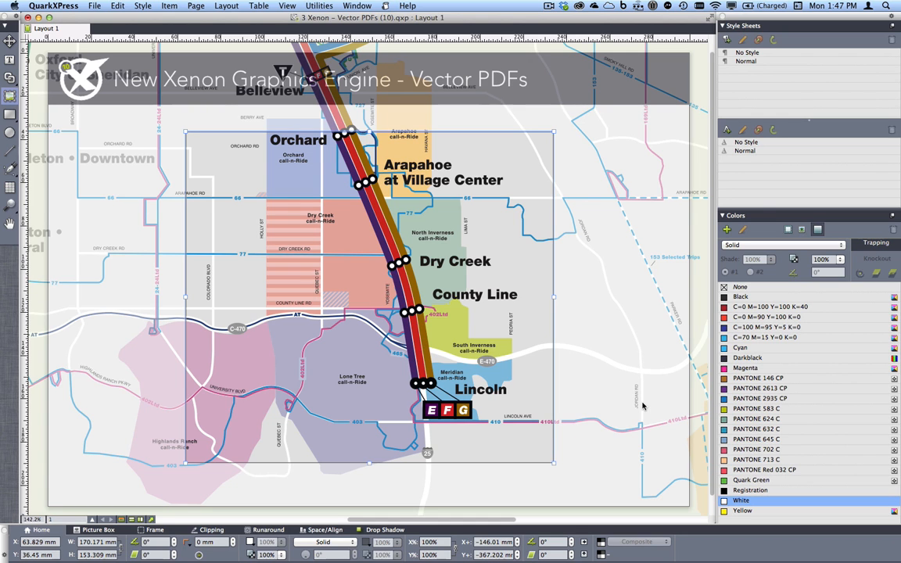
Shift the map slightly left and down inside its box, and examine the lettering and lines around County Line up close
drag(469, 334, 458, 338)
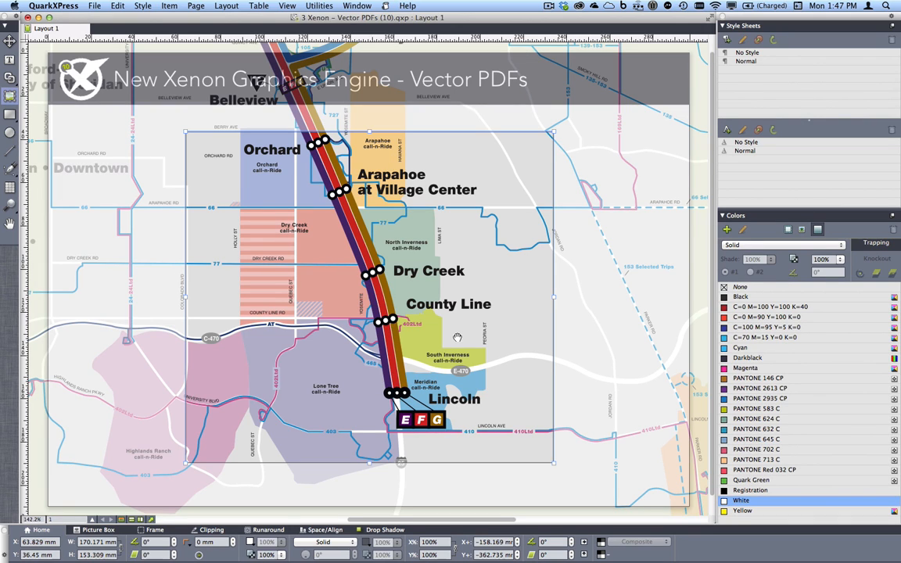
drag(457, 338, 457, 338)
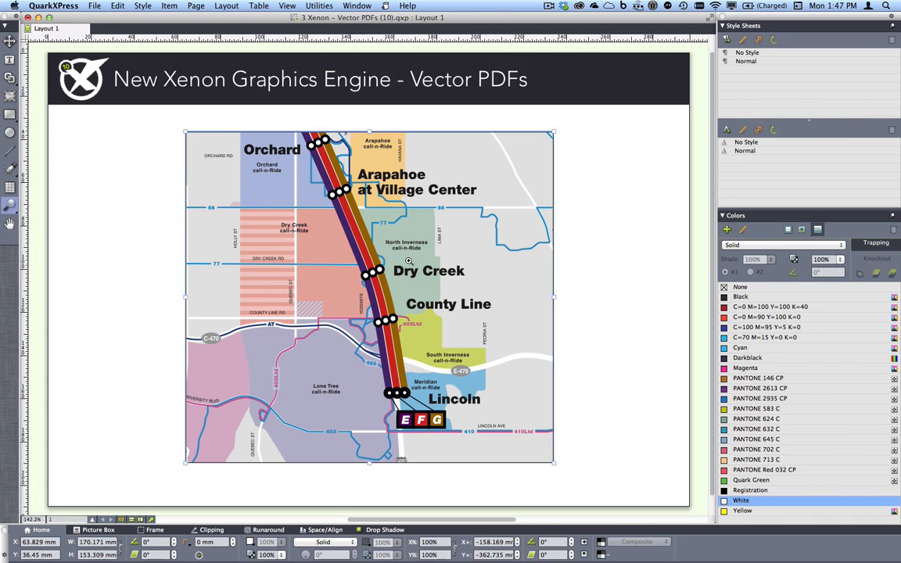
click(427, 317)
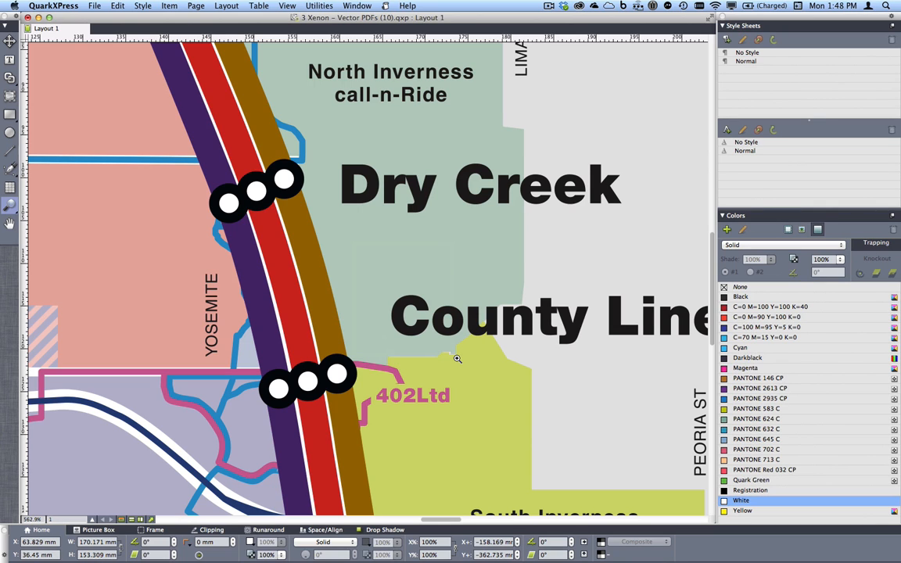
key(super+0)
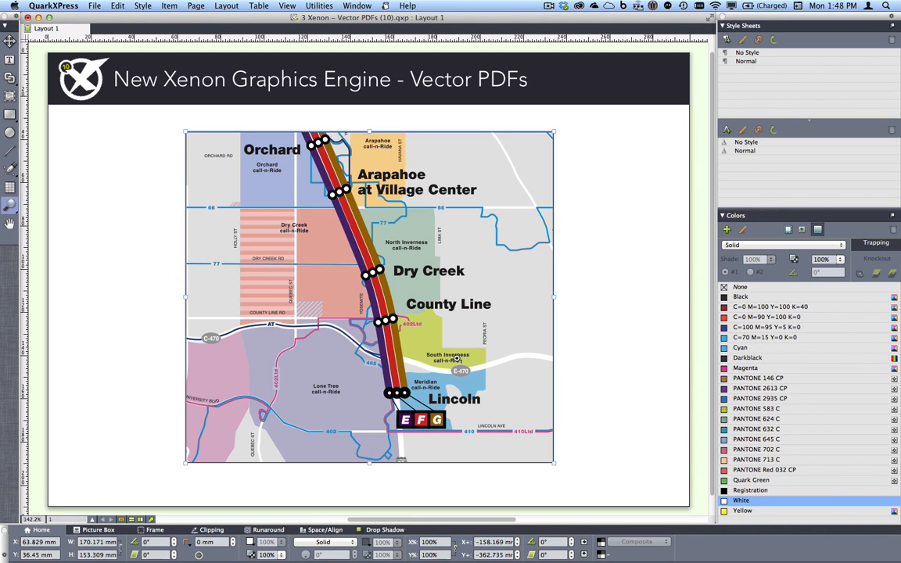
Switch to InDesign and place Trans_Mass_LightRailMap.pdf in the empty frame of "3 Xenon – Vector PDFs (IDCC).indd"
key(super+Tab)
key(super+Tab)
key(super+Tab)
key(super+Tab)
key(super+Tab)
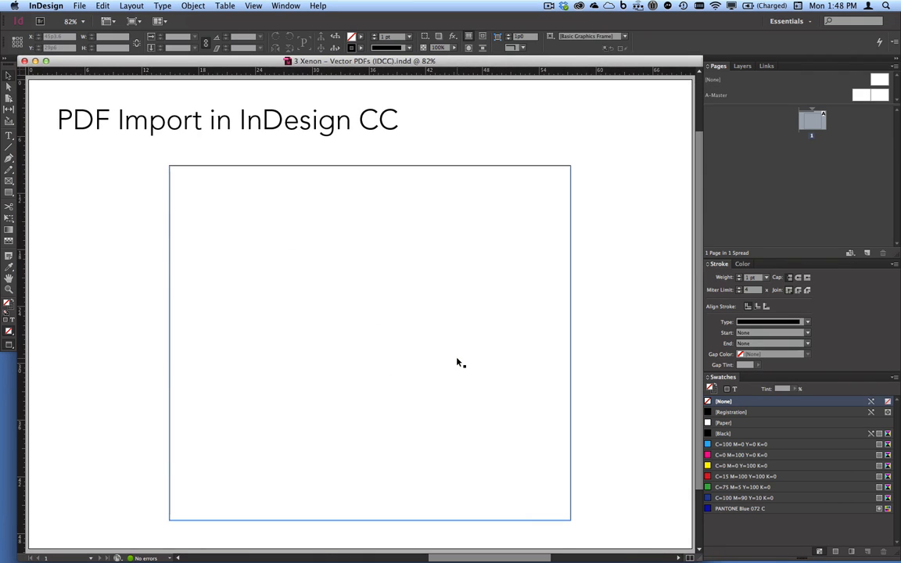
click(262, 242)
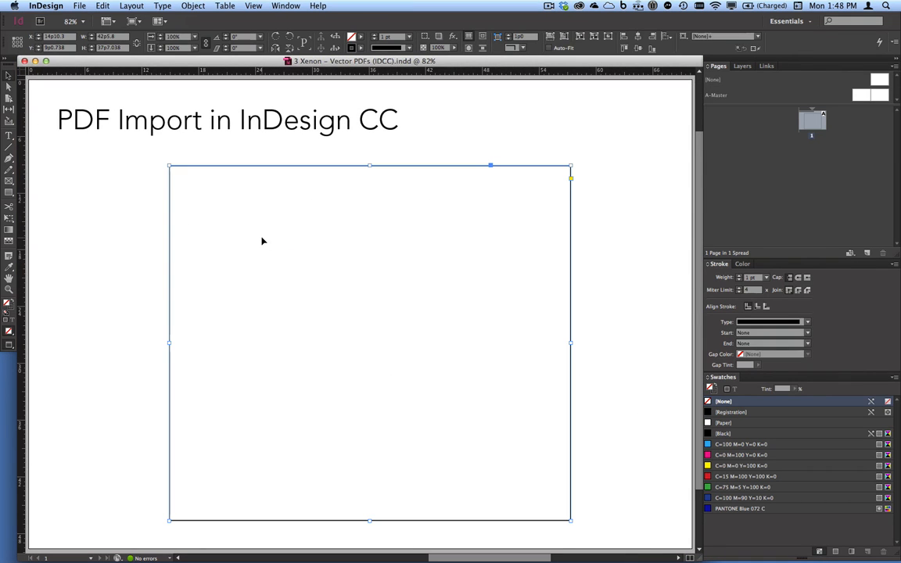
key(super+d)
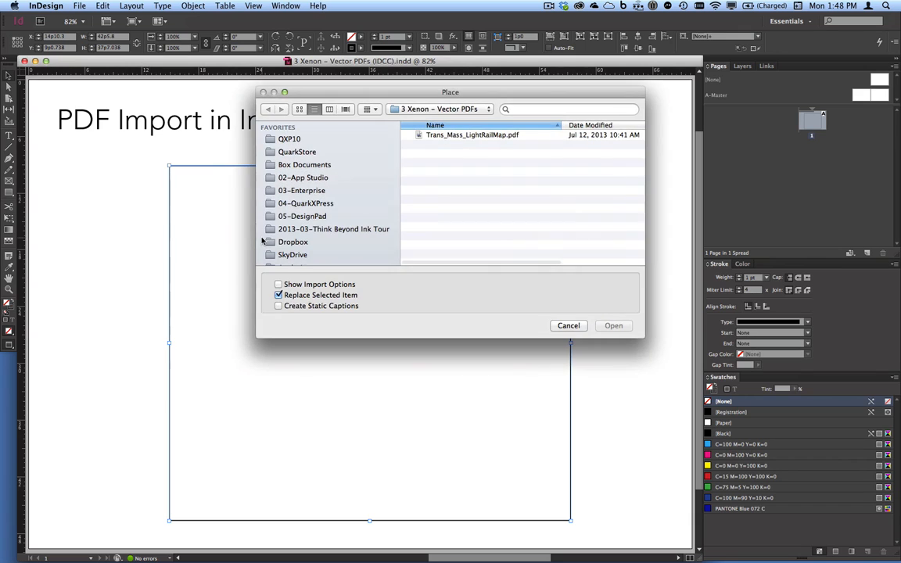
click(507, 136)
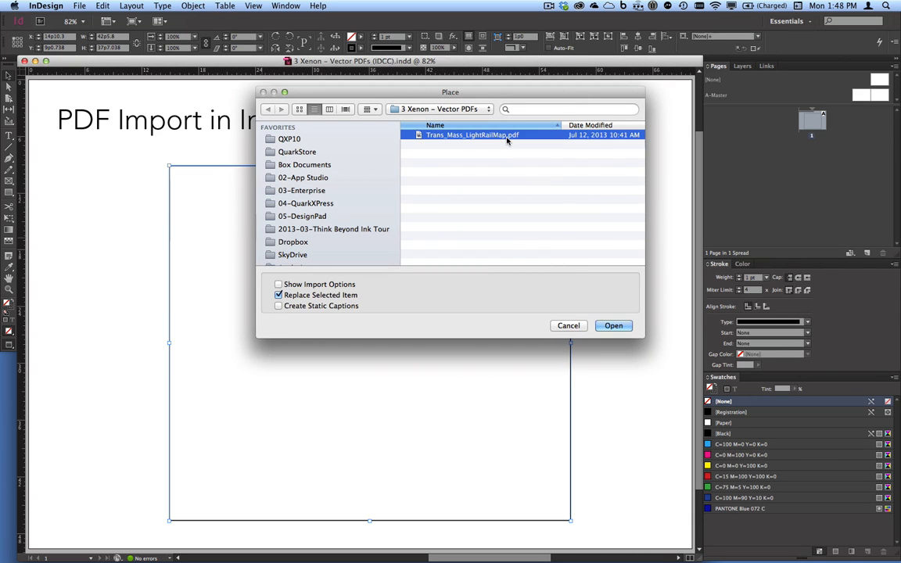
click(613, 325)
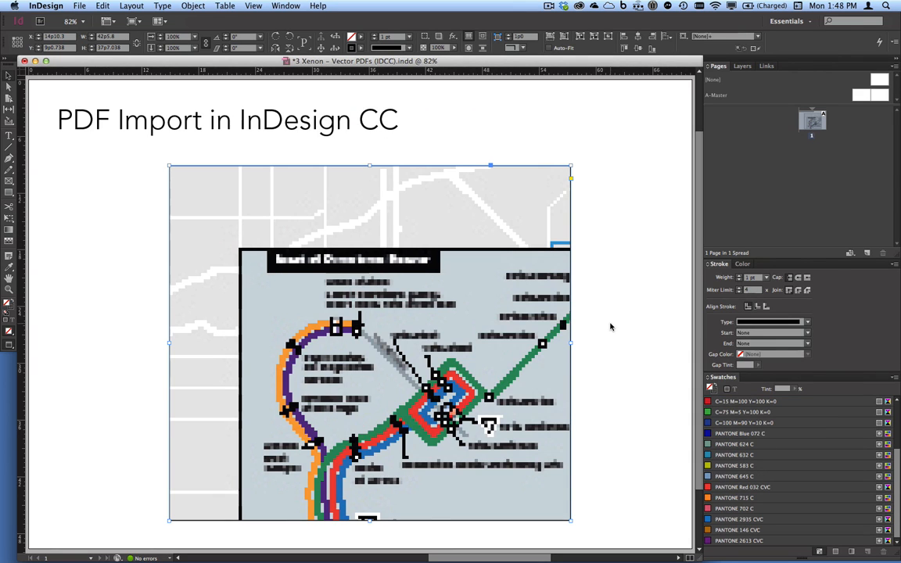
Reposition the placed map within its frame so the line from Louisiana-Pearl down to Belleview shows
double_click(509, 432)
drag(450, 333, 443, 321)
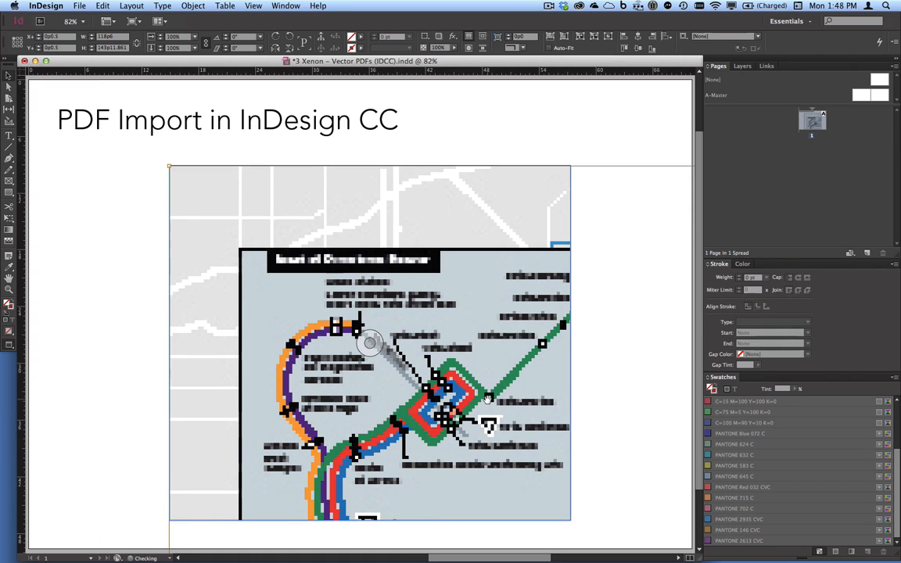
drag(488, 397, 423, 290)
drag(460, 394, 414, 278)
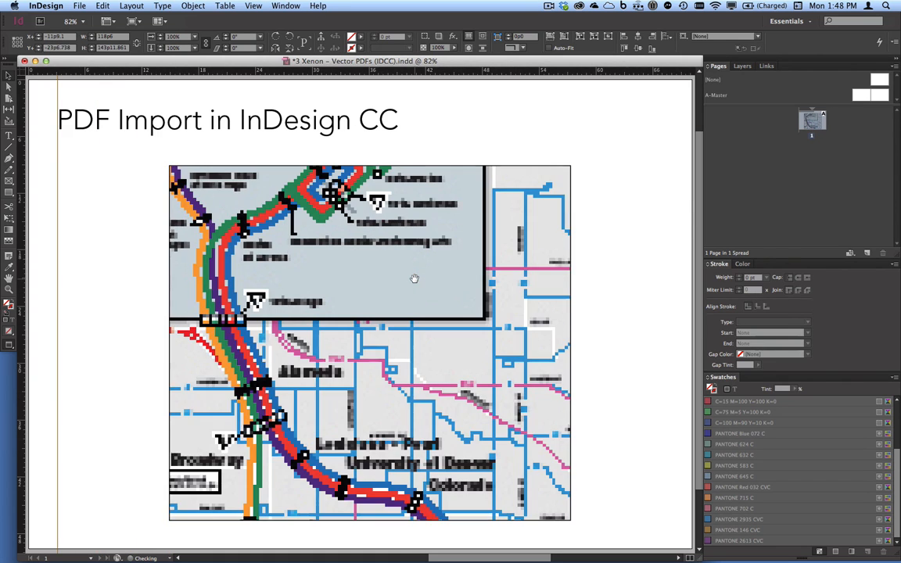
drag(474, 404, 431, 303)
drag(485, 402, 437, 302)
drag(391, 407, 419, 393)
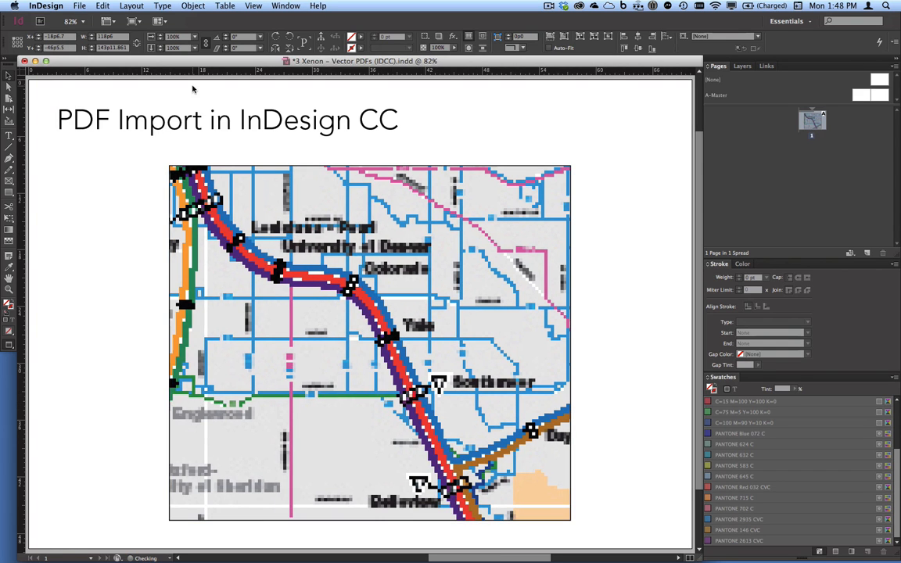
Set the InDesign display performance to High Quality Display and shift the placed map down within its frame until Alameda shows
click(254, 6)
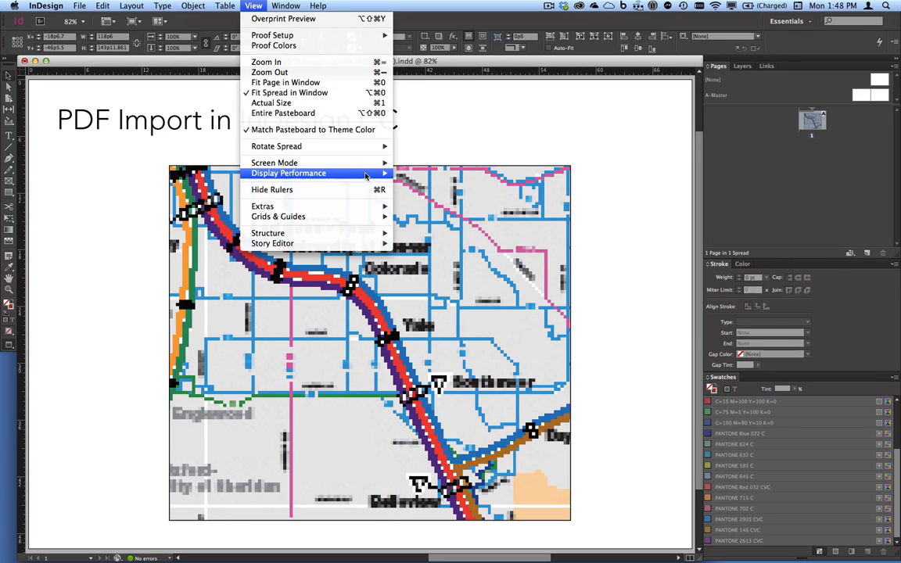
mouse_move(366, 175)
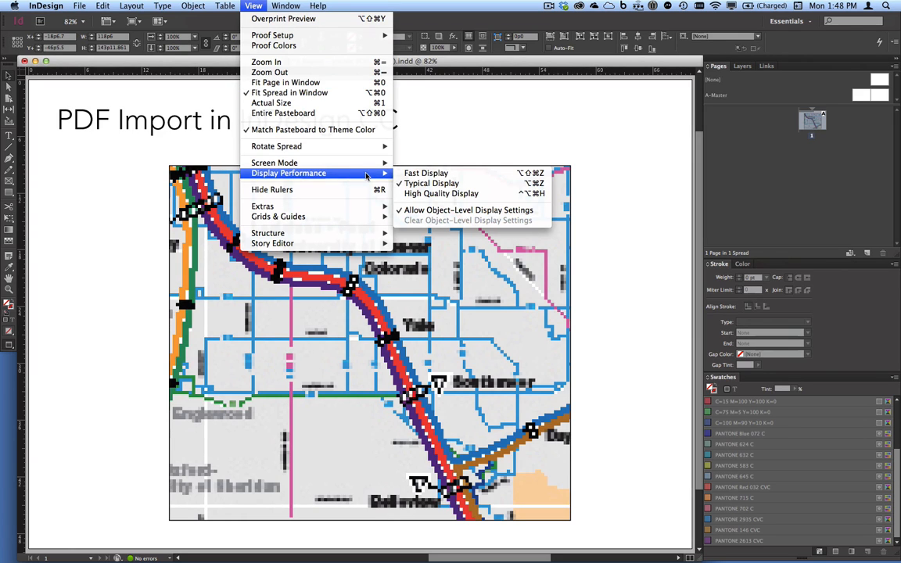
click(493, 194)
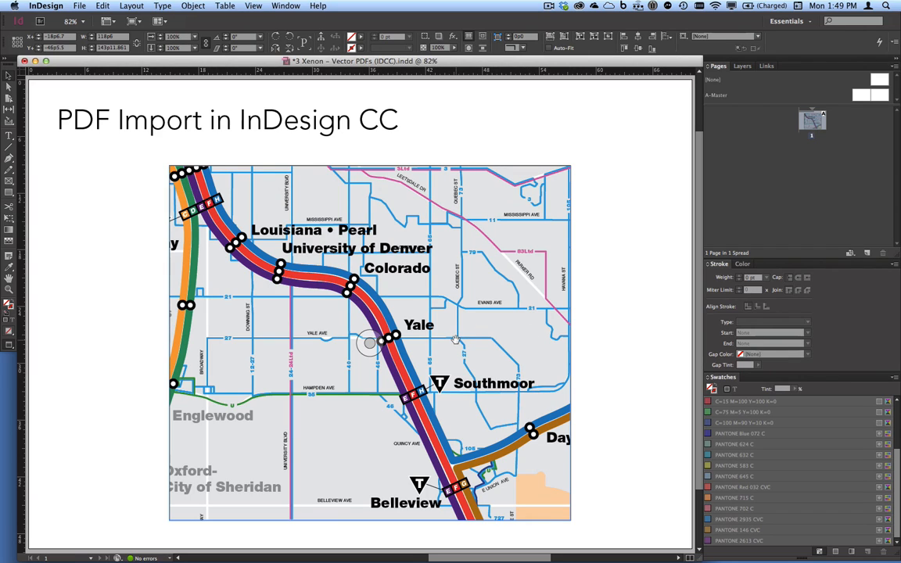
drag(455, 338, 451, 368)
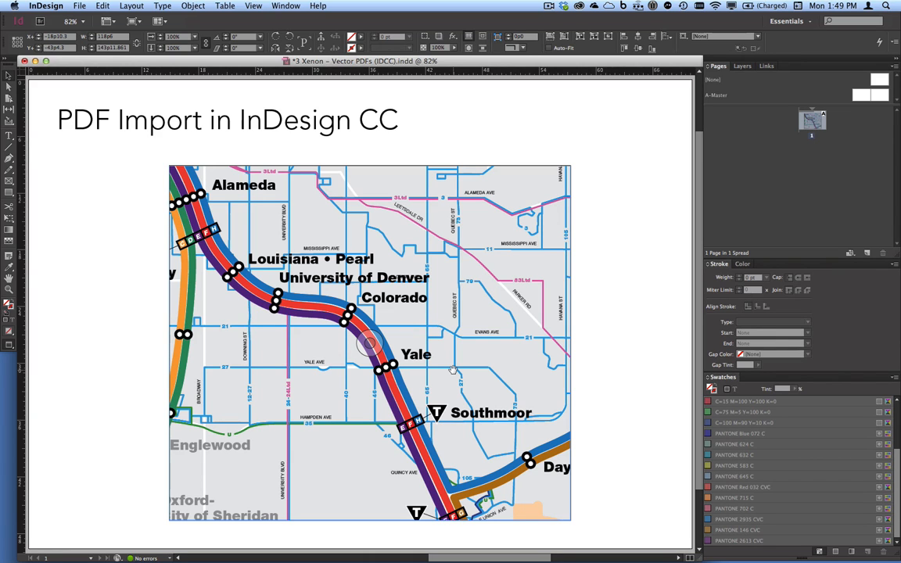
Switch to QuarkXPress 10, shift the map right and down inside its picture box, and deselect the box
key(super+Tab)
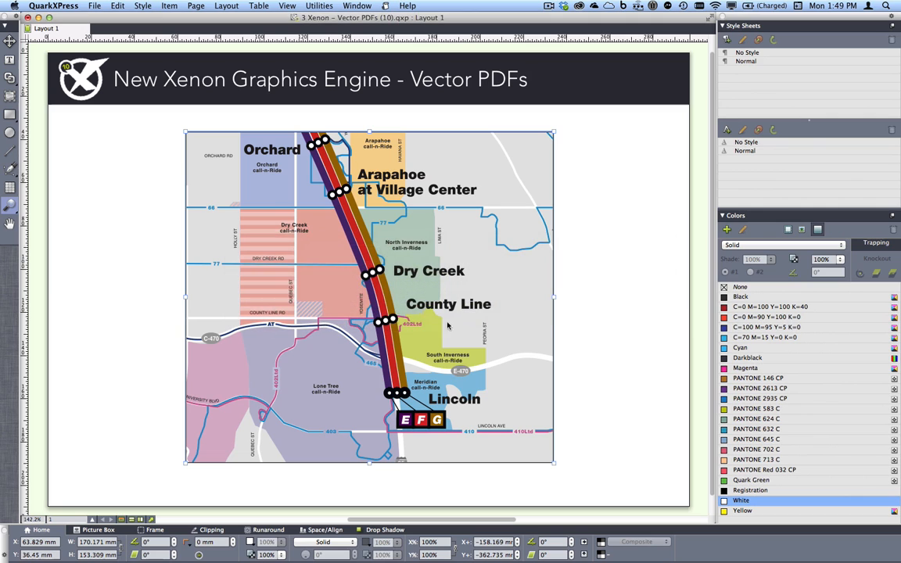
click(449, 305)
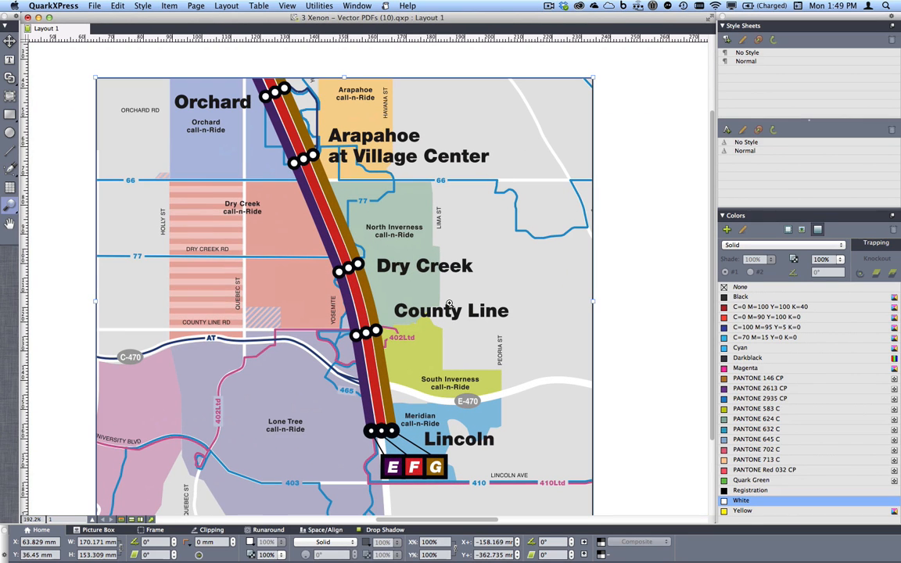
key(v)
double_click(449, 304)
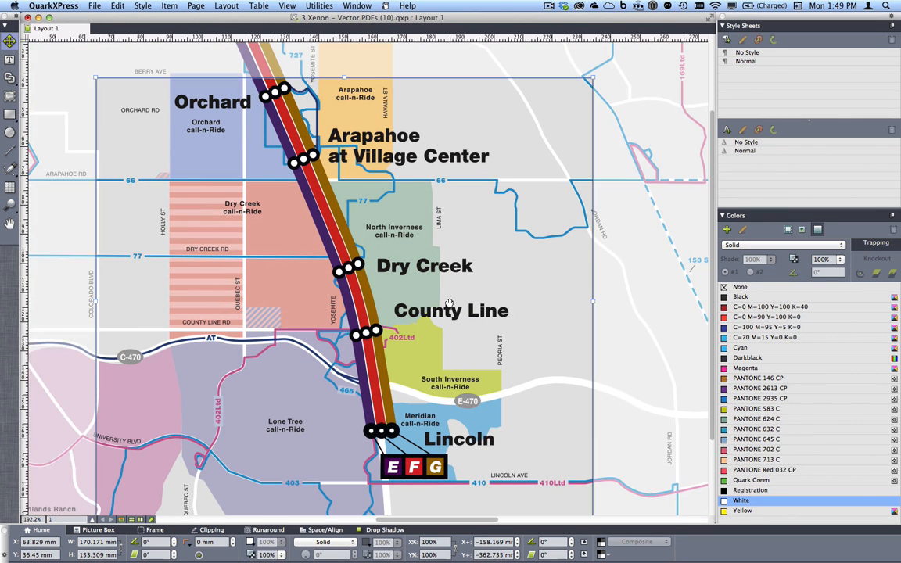
drag(468, 311, 497, 353)
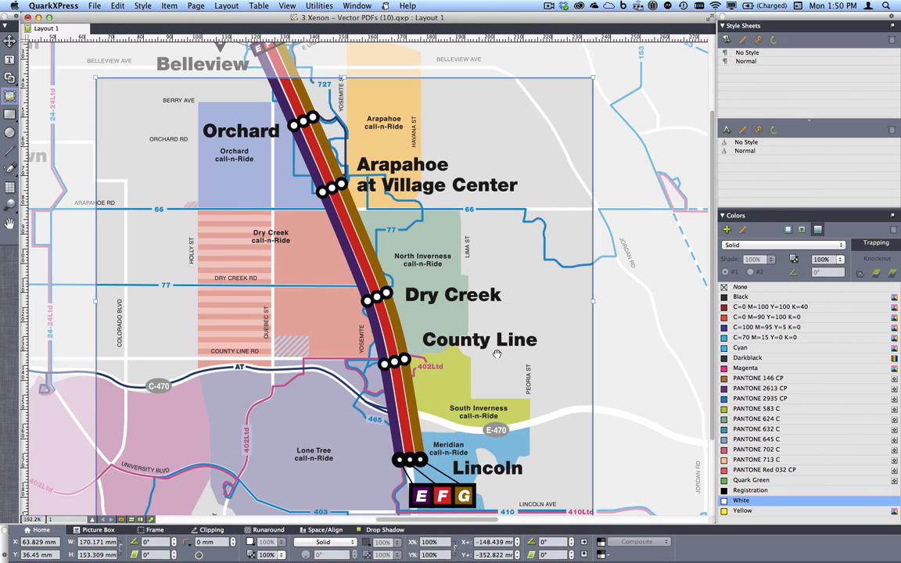
key(Escape)
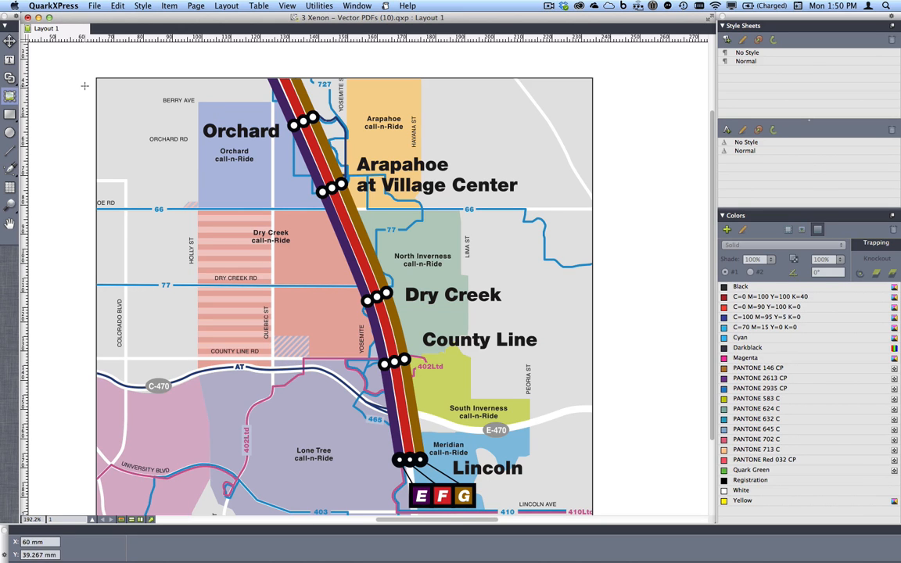
Close the "3 Xenon – Vector PDFs" documents in QuarkXPress 10, QuarkXPress 9 and InDesign without saving changes
click(27, 17)
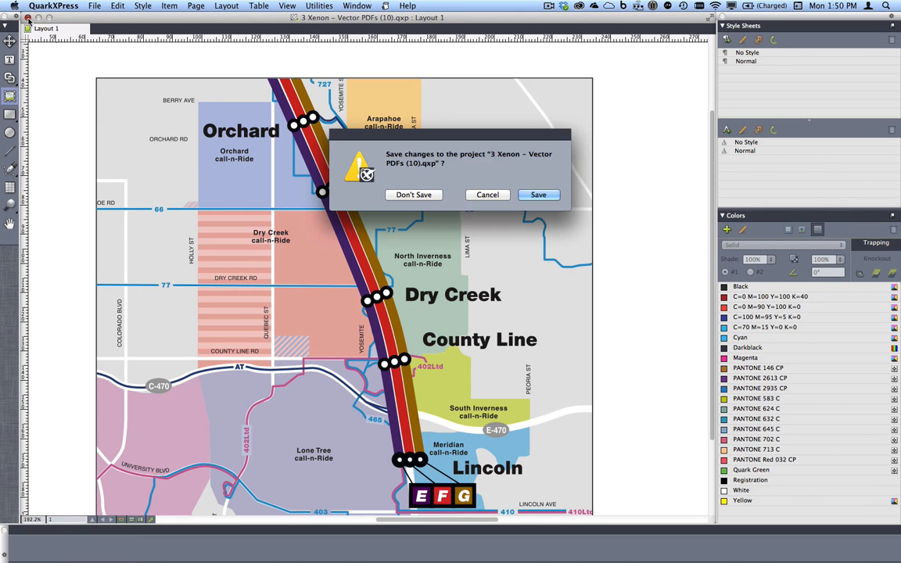
click(413, 194)
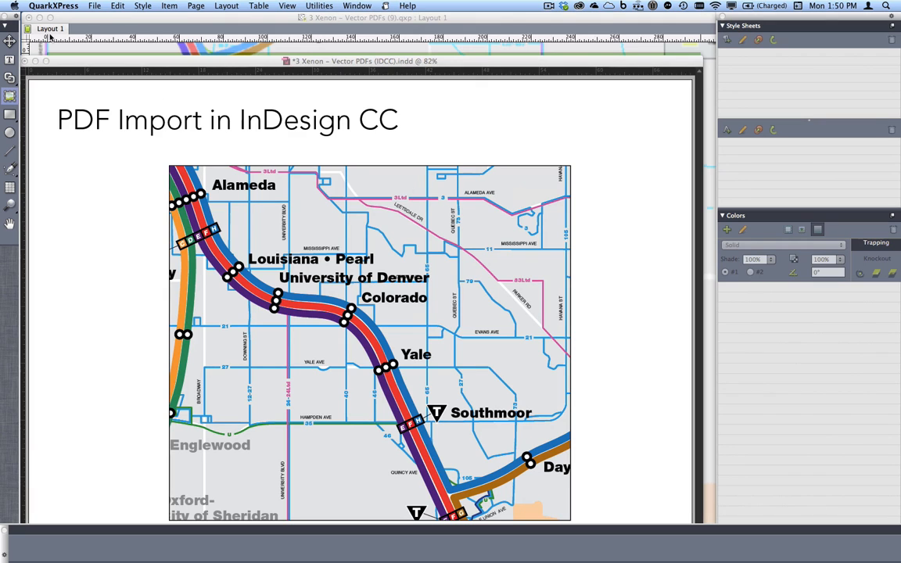
click(28, 17)
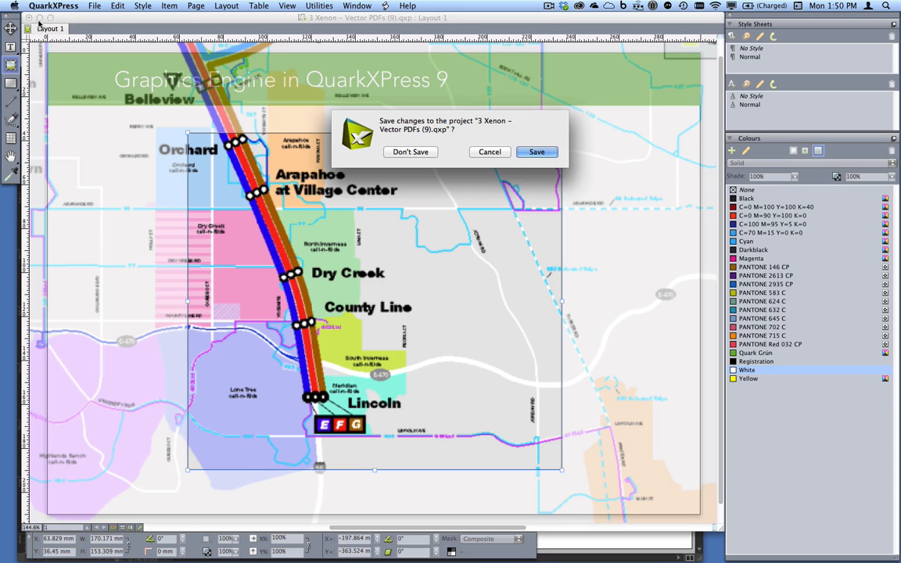
click(411, 152)
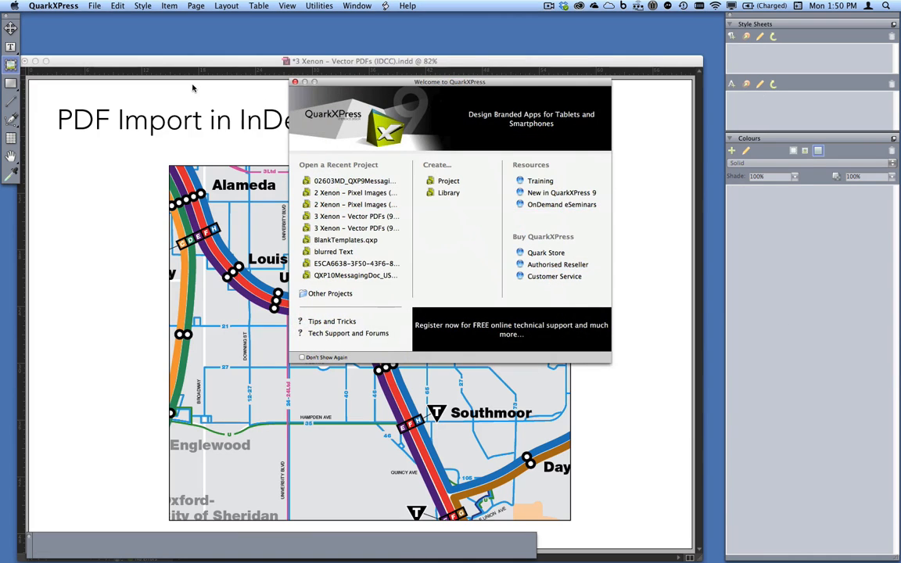
click(92, 63)
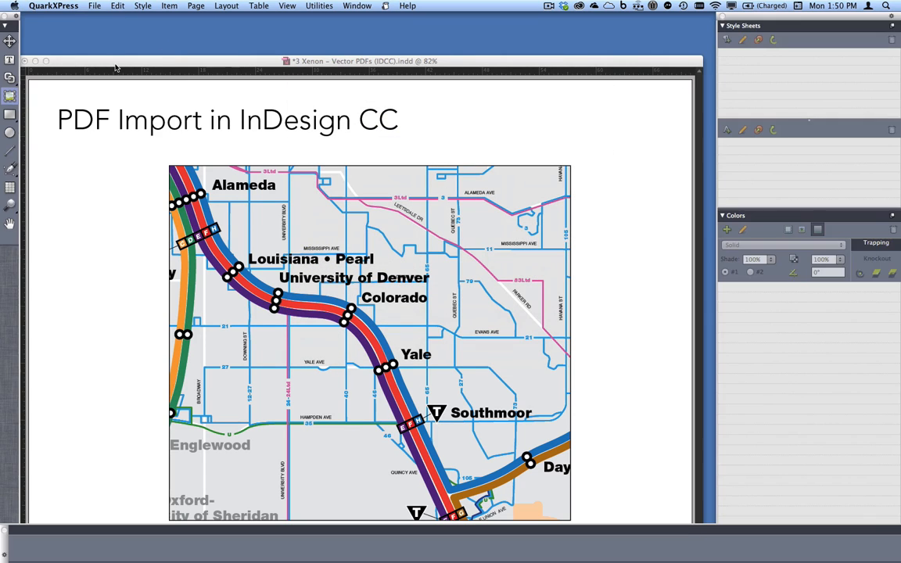
key(super+q)
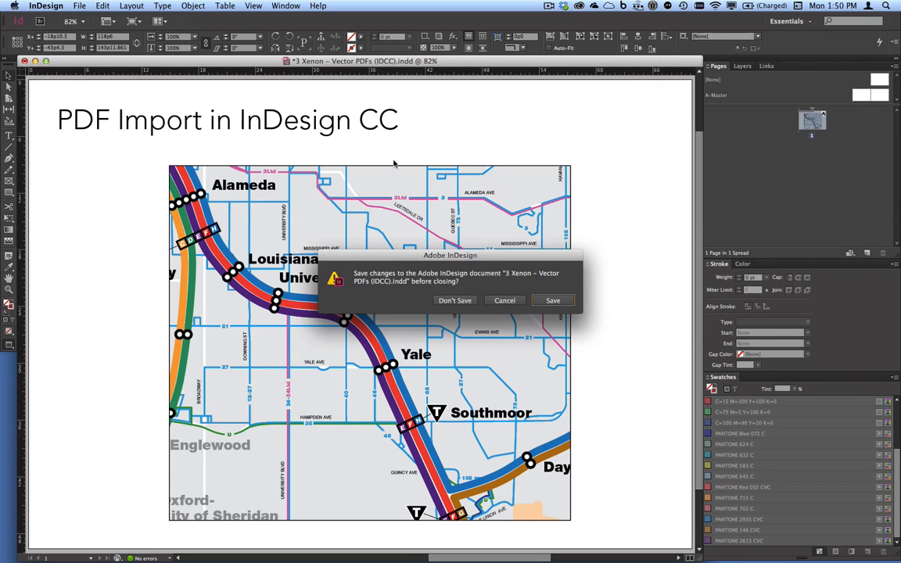
click(467, 304)
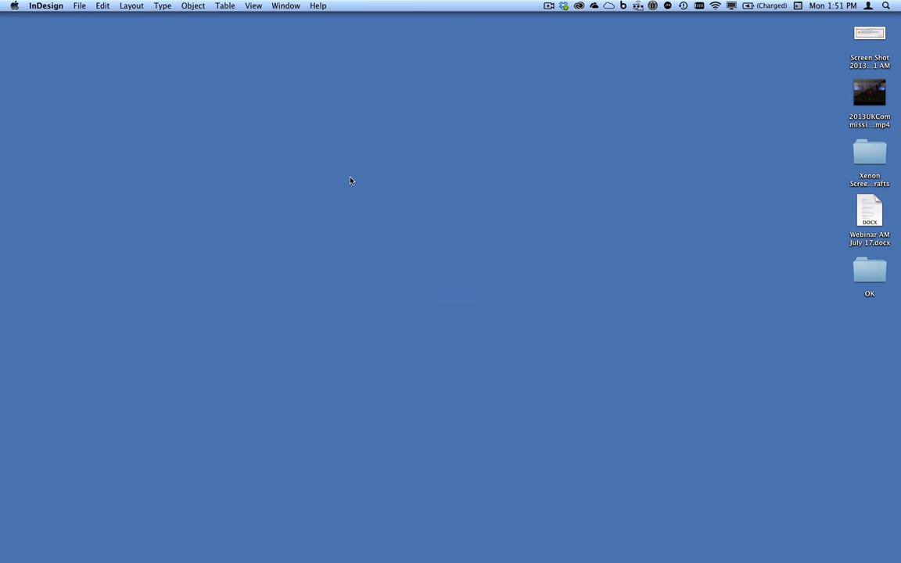
Switch to QuarkXPress 10 and bring up the open project "4 Word Import with pictures.qxp"
key(super+Tab)
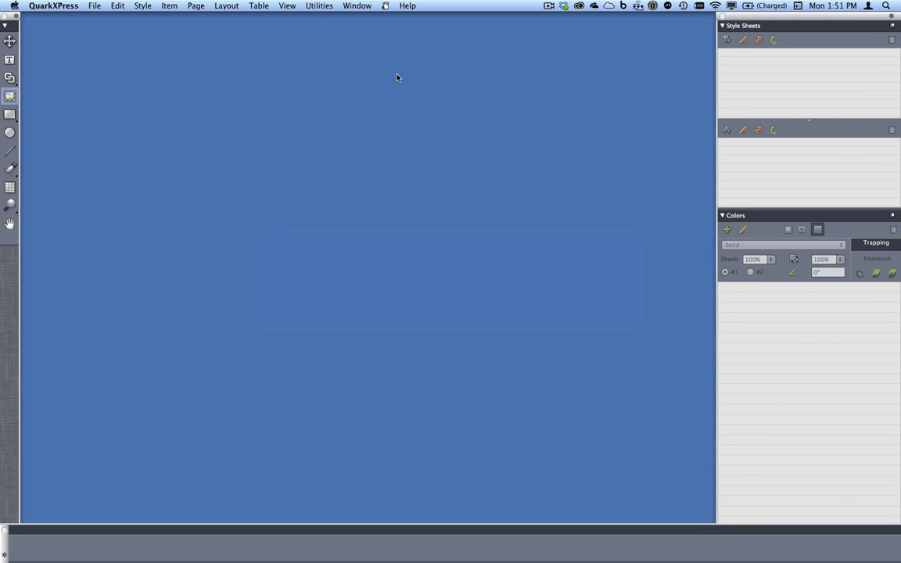
click(357, 6)
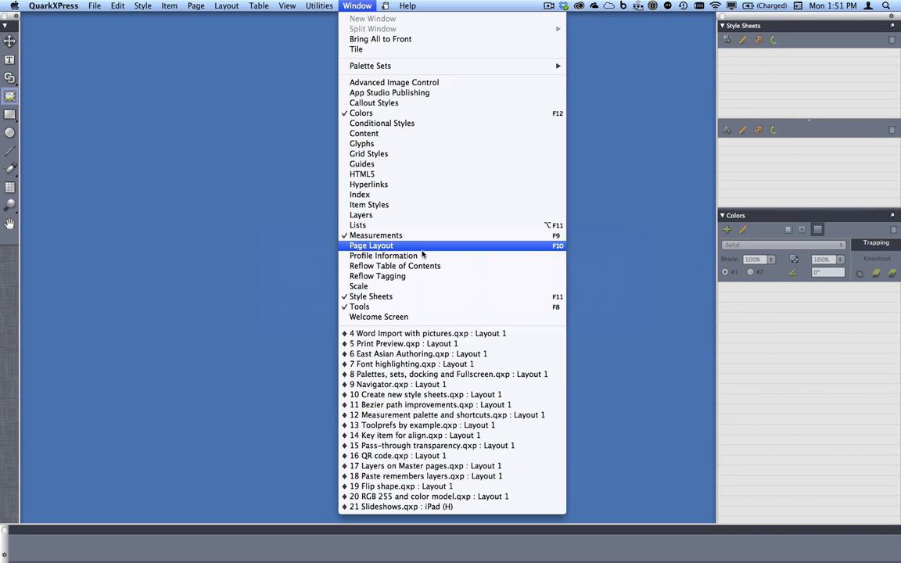
click(454, 335)
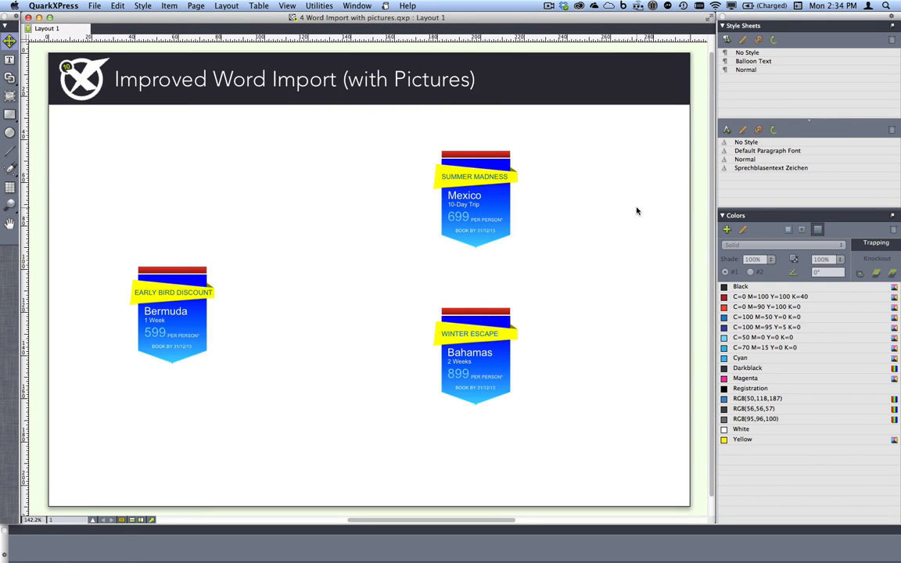
Show the guides and display the linking arrows of the text chain starting in the empty box above the Bermuda offer
click(287, 5)
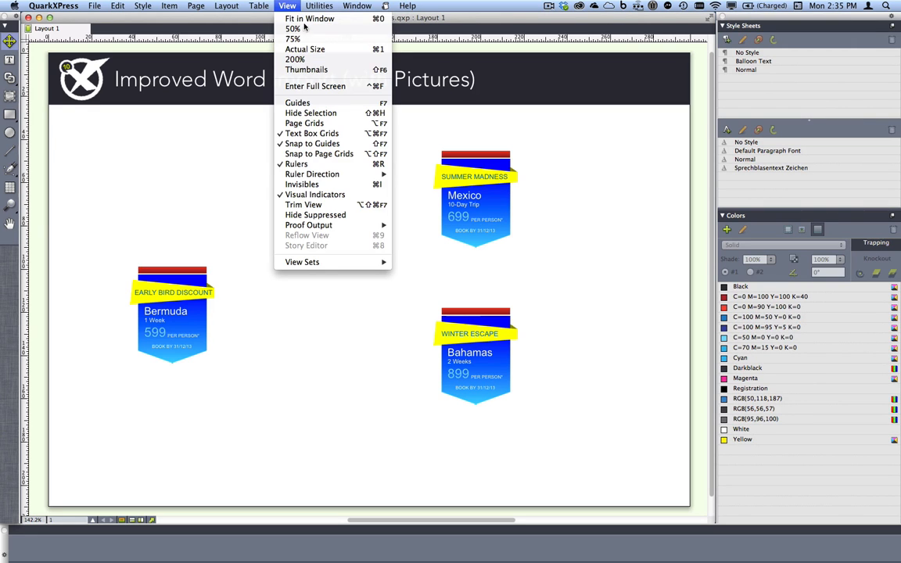
click(328, 102)
click(206, 215)
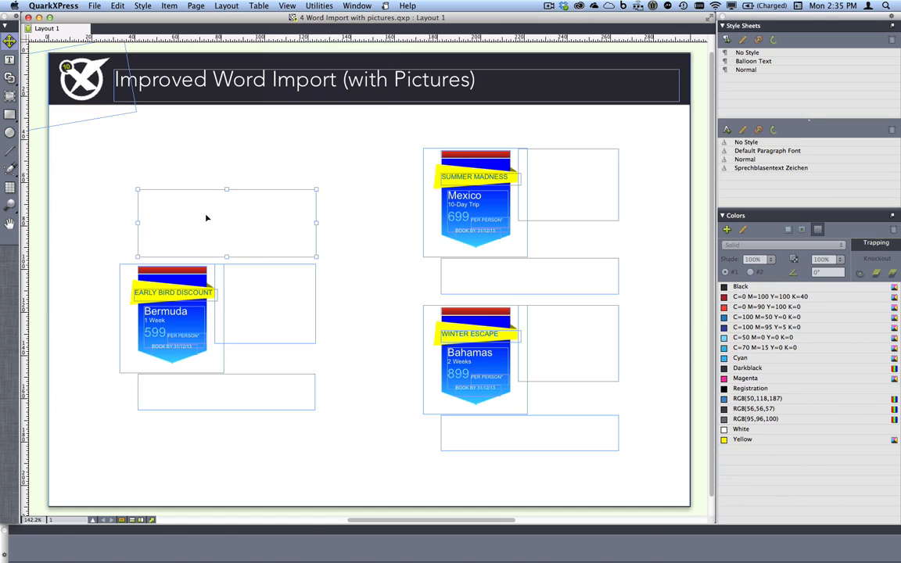
key(n)
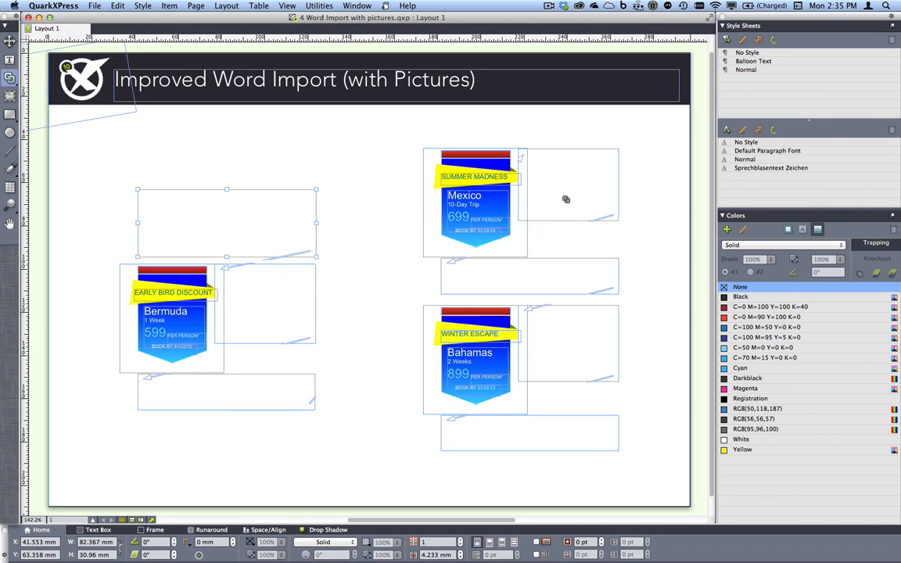
Import Travel offers.docx into the linked text boxes, using the new style sheets for all conflicts
key(t)
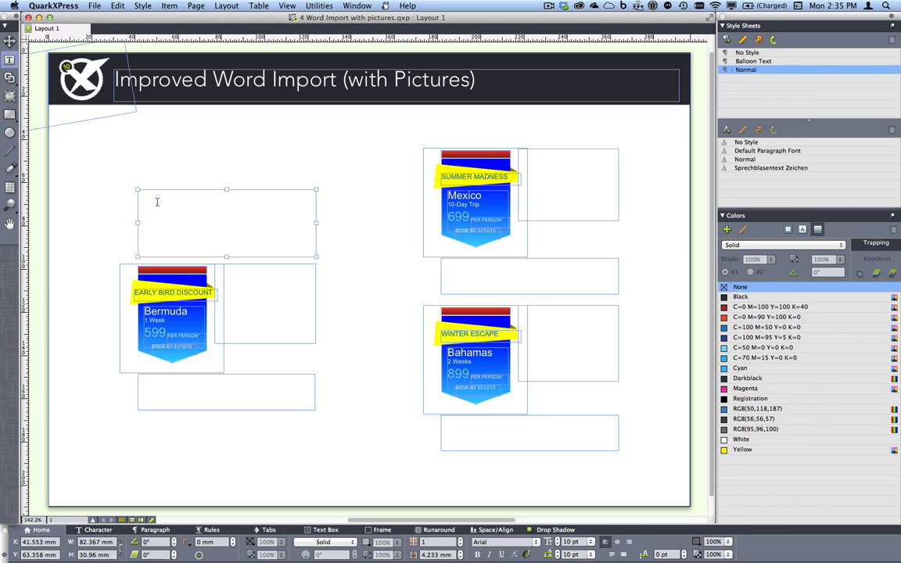
key(super+e)
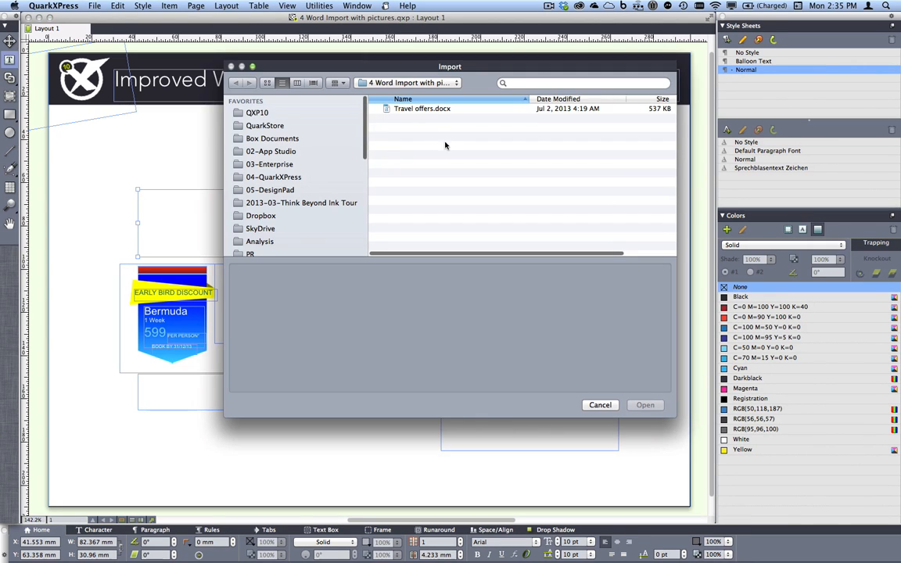
double_click(398, 108)
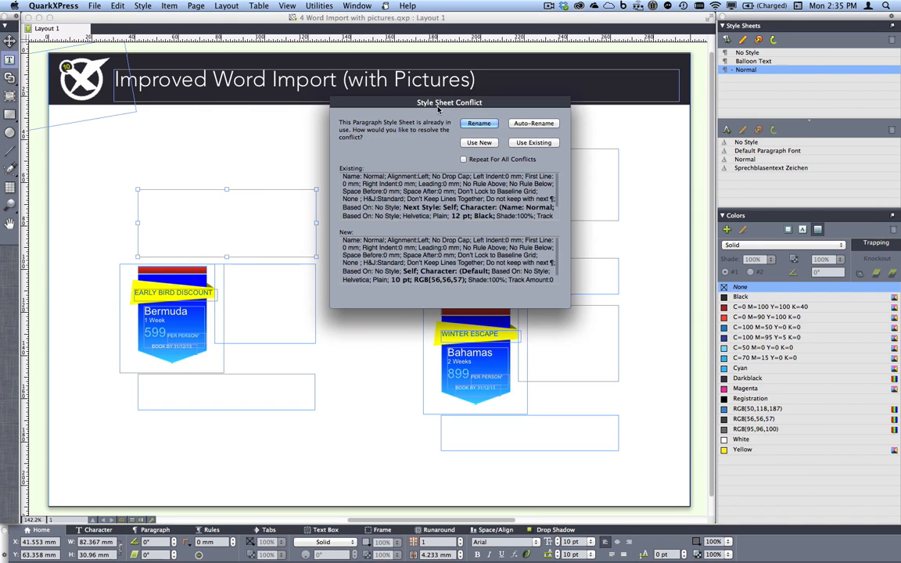
click(464, 159)
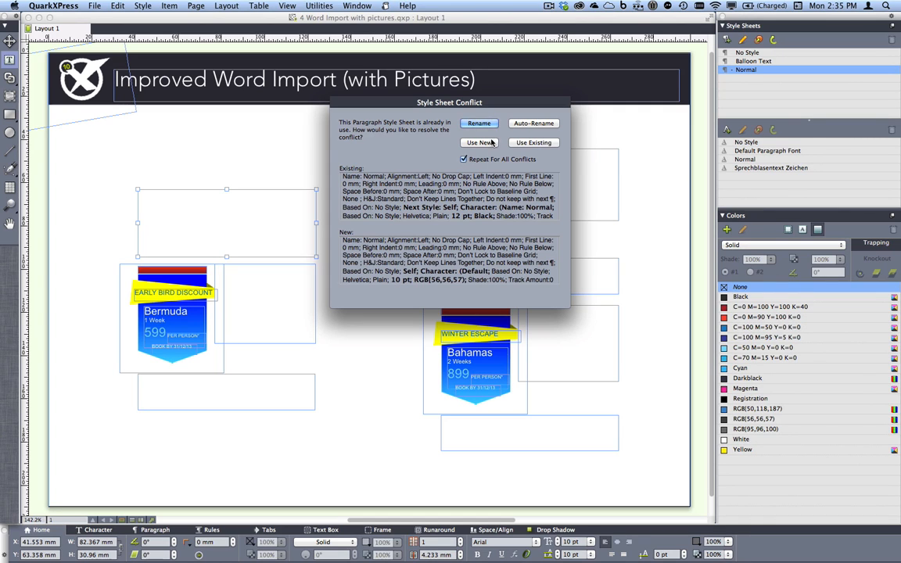
click(492, 142)
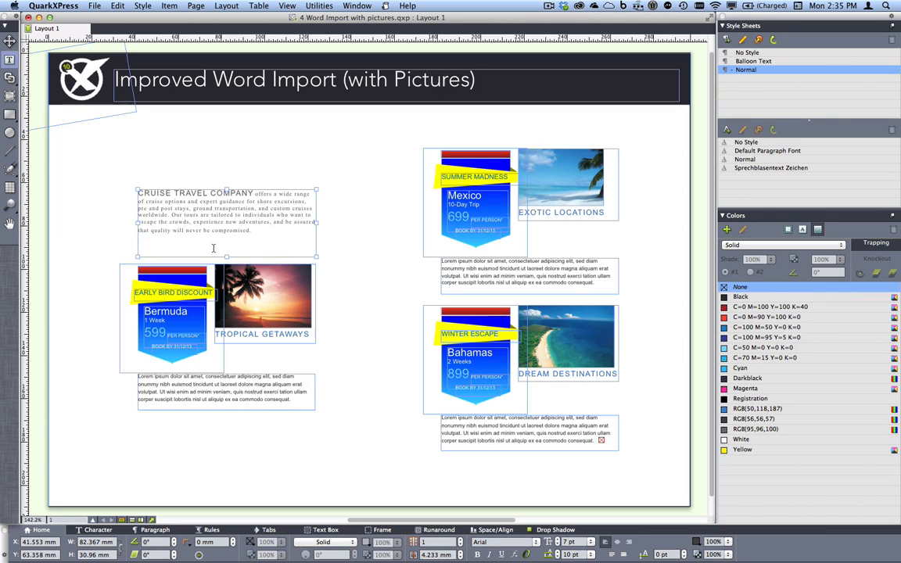
Deselect the text box and hide the guides around the introductory text and the palm sunset picture
key(Escape)
key(z)
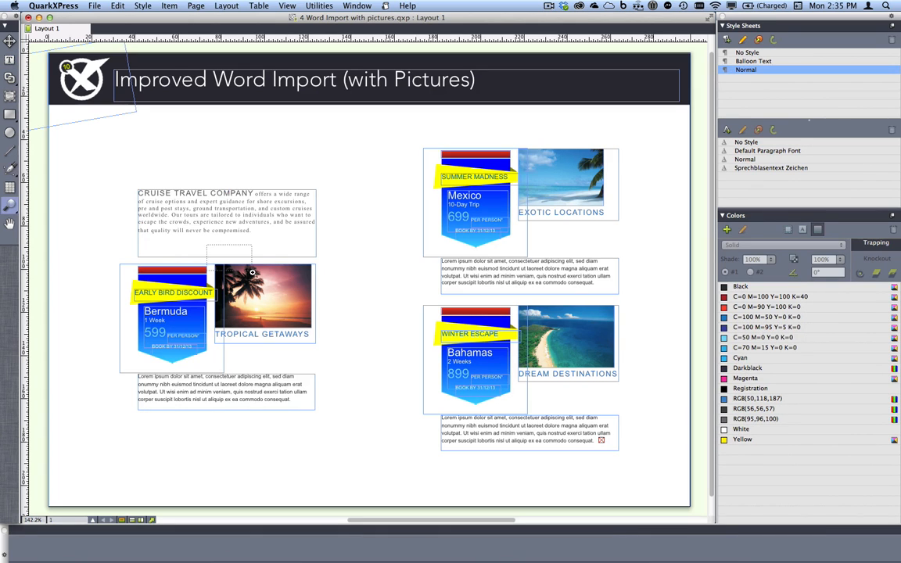
drag(206, 245, 253, 280)
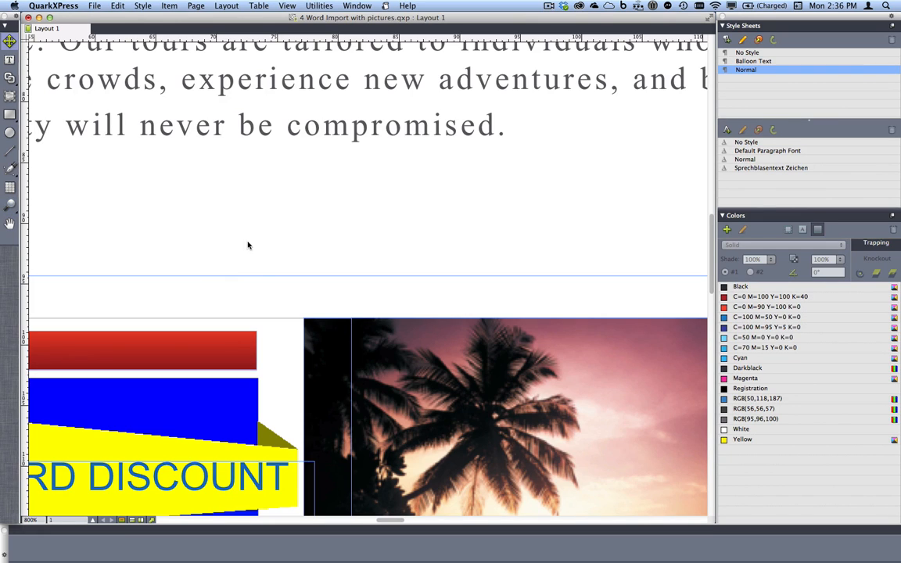
click(287, 6)
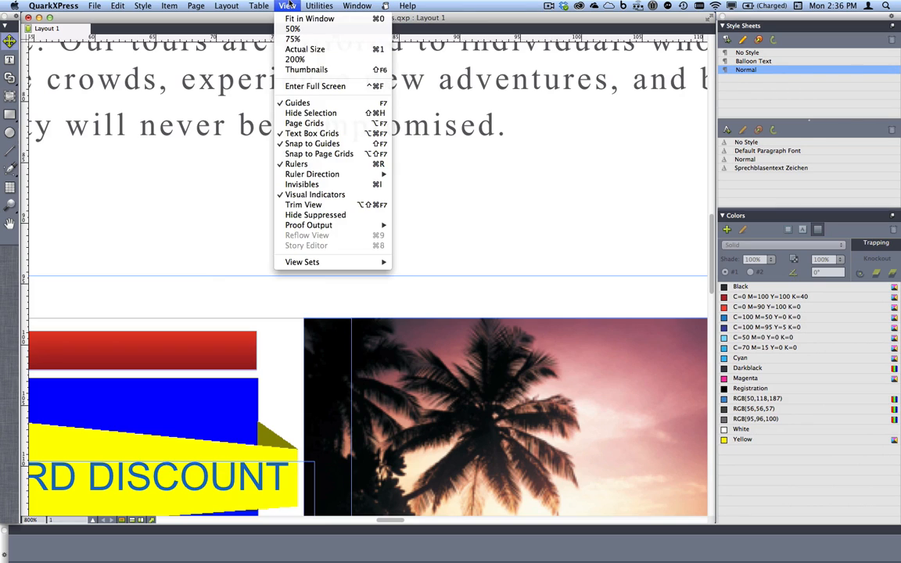
click(334, 103)
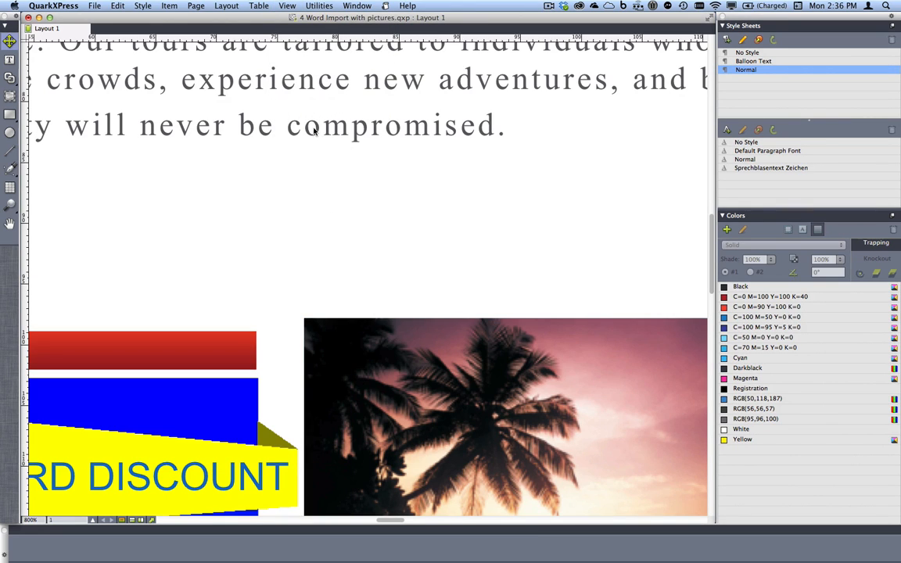
Select the palm sunset picture and the introductory text box in turn, and turn on Hide Selection
click(313, 134)
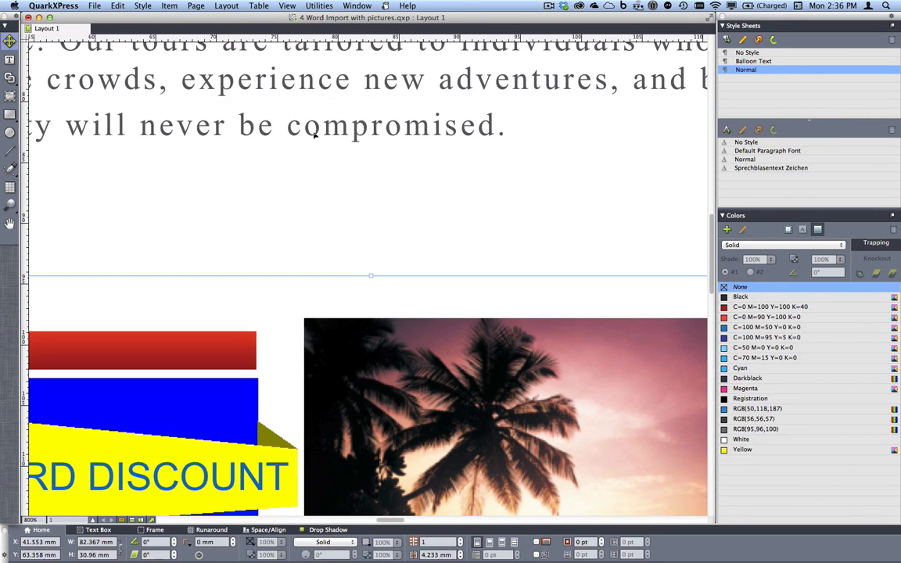
click(349, 342)
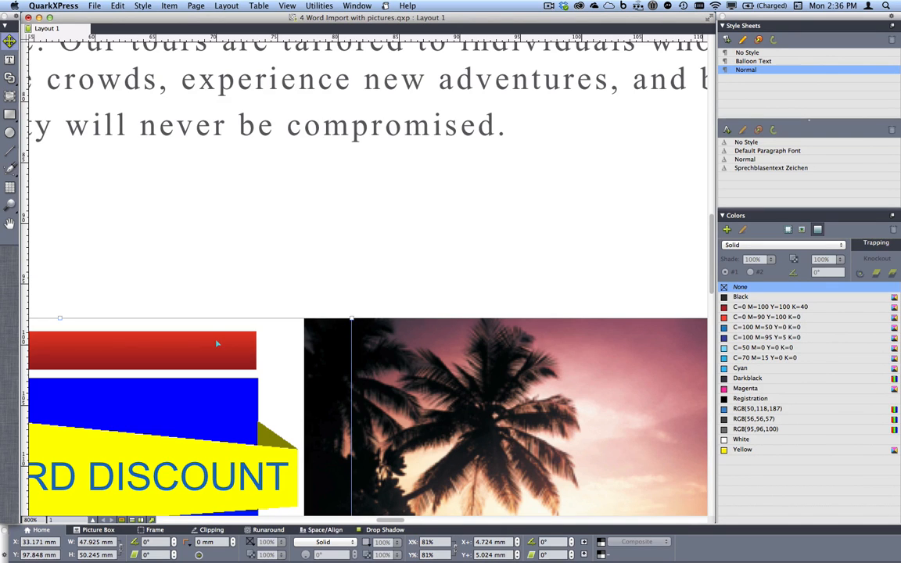
click(212, 116)
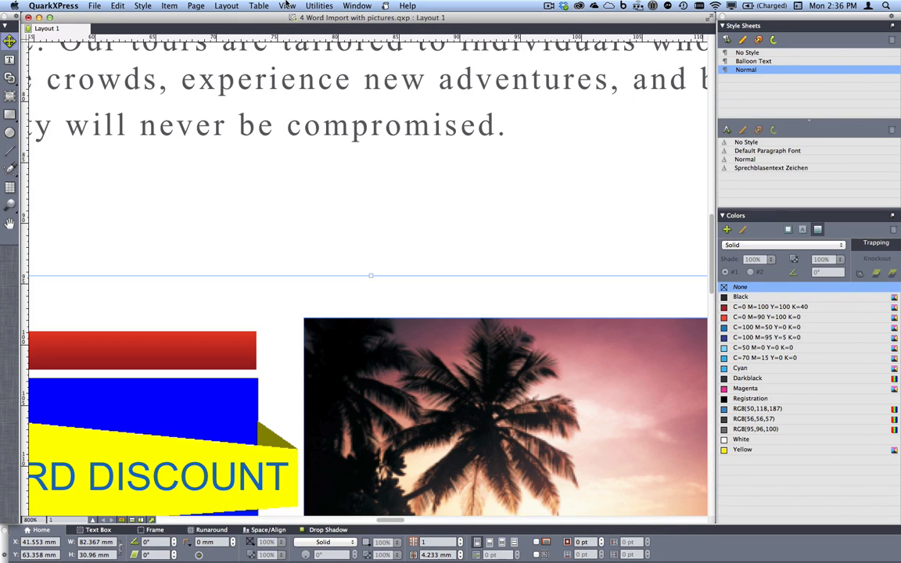
click(287, 6)
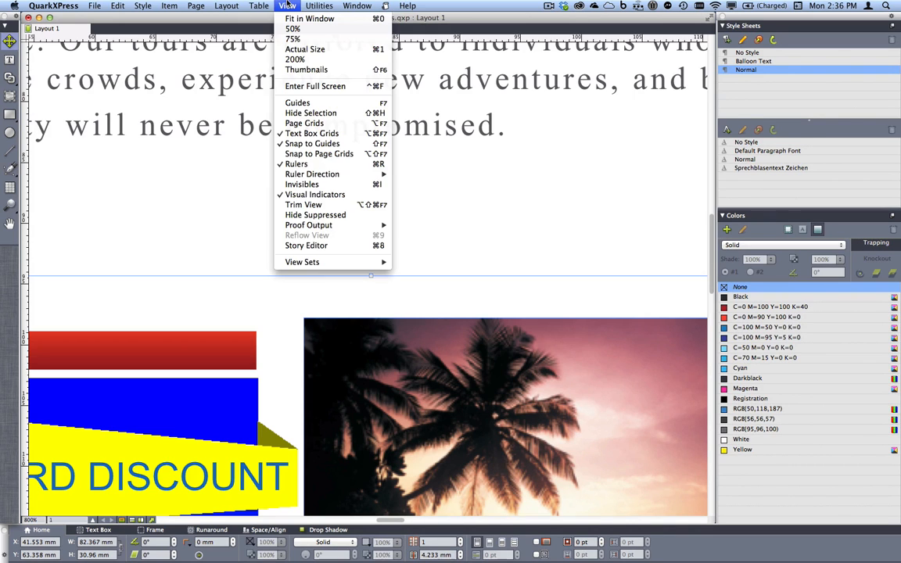
click(332, 115)
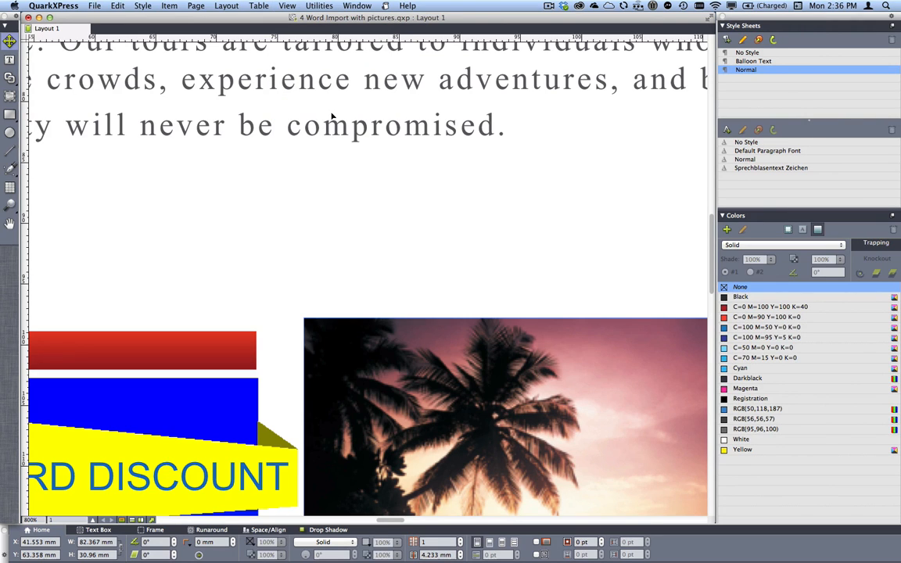
Alternately select the palm sunset picture and the introductory text box, and place the text cursor within the word "never"
click(362, 356)
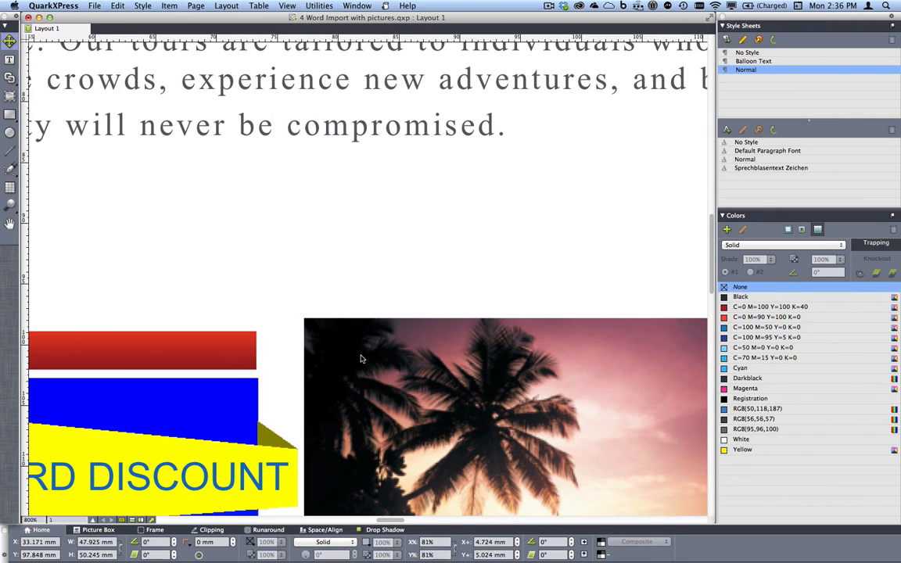
click(313, 125)
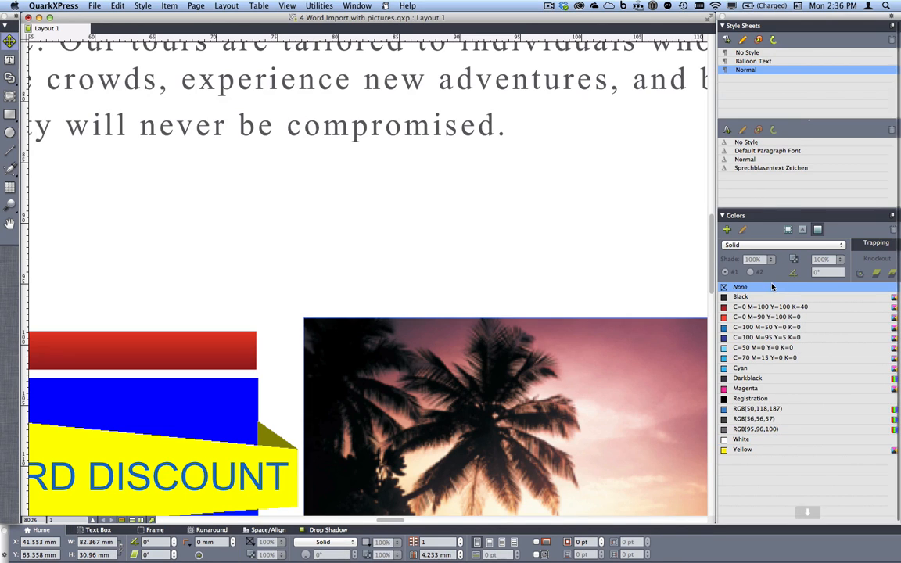
click(442, 390)
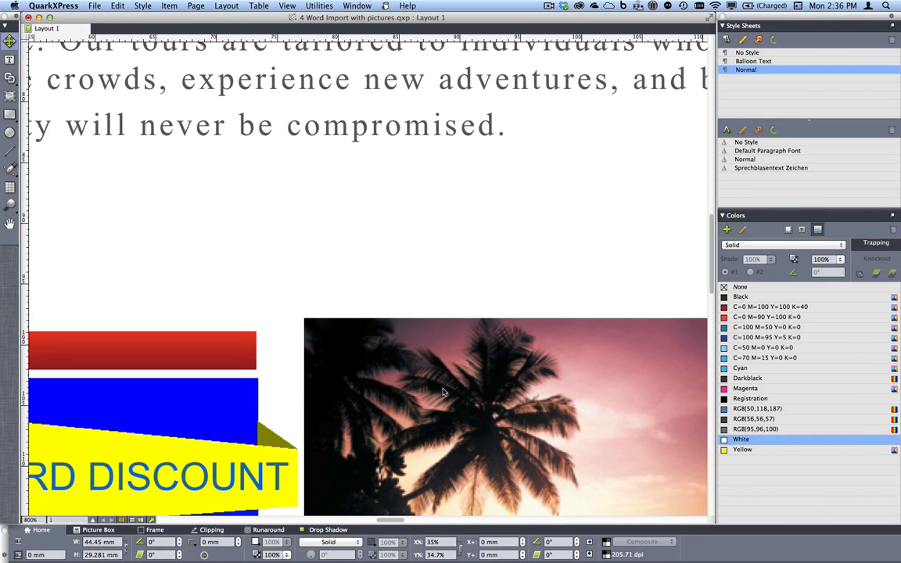
click(179, 408)
click(201, 127)
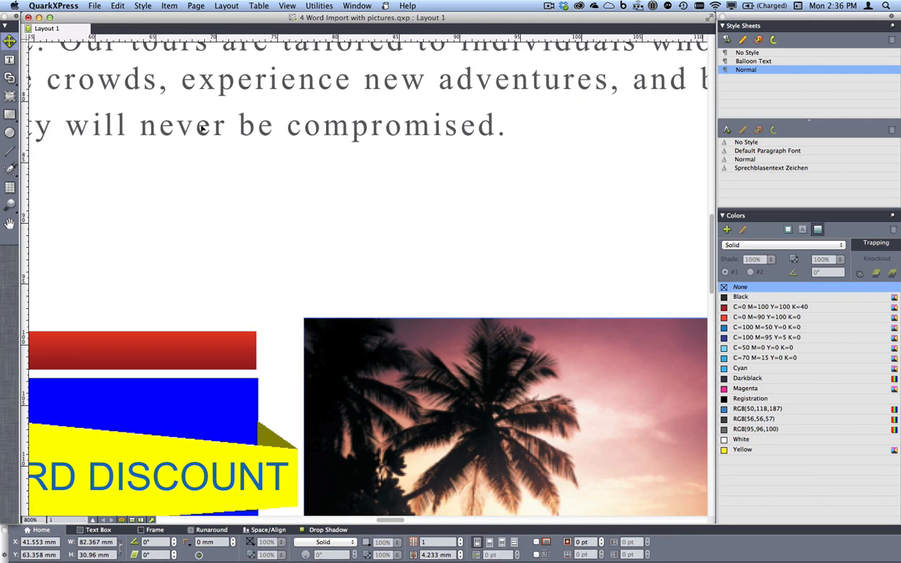
double_click(265, 129)
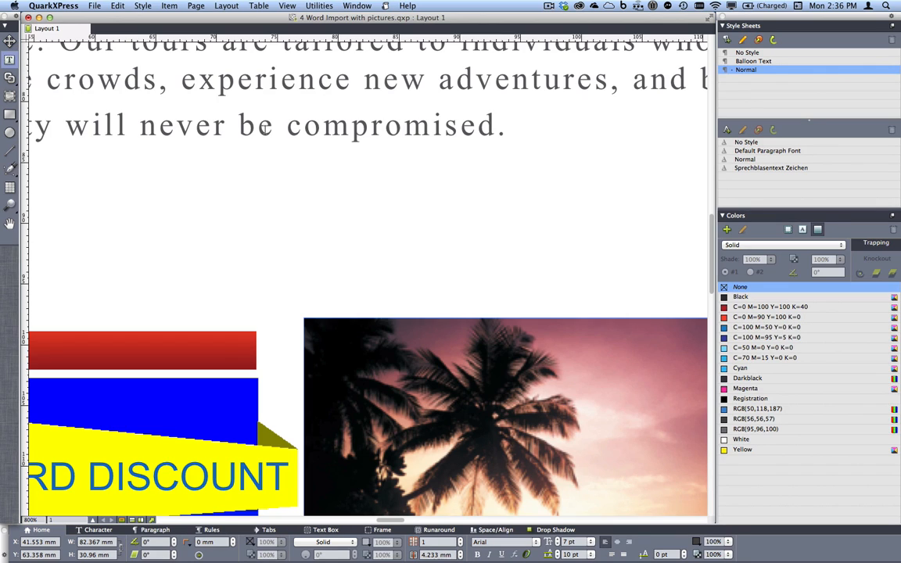
click(196, 127)
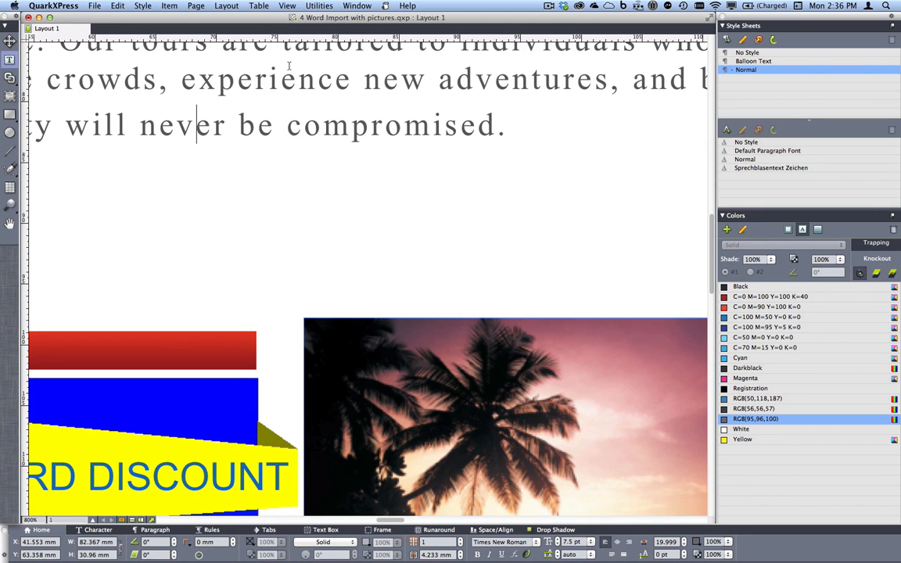
Turn off Hide Selection and fit the whole page in the window
click(286, 6)
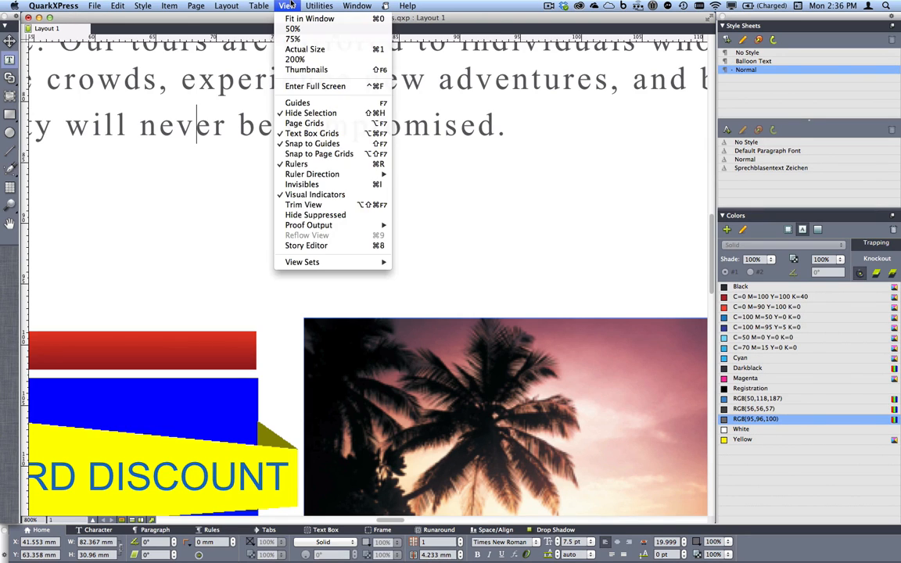
click(327, 114)
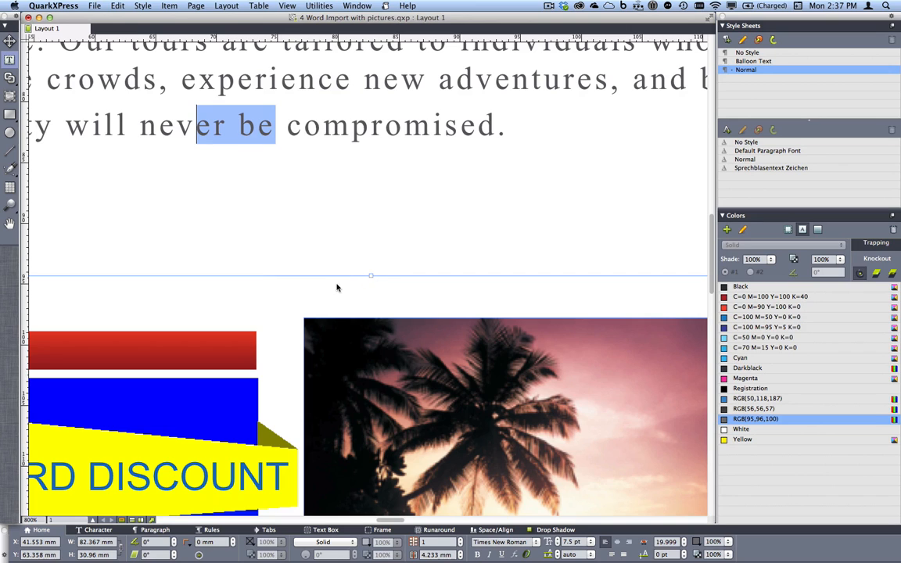
key(super+0)
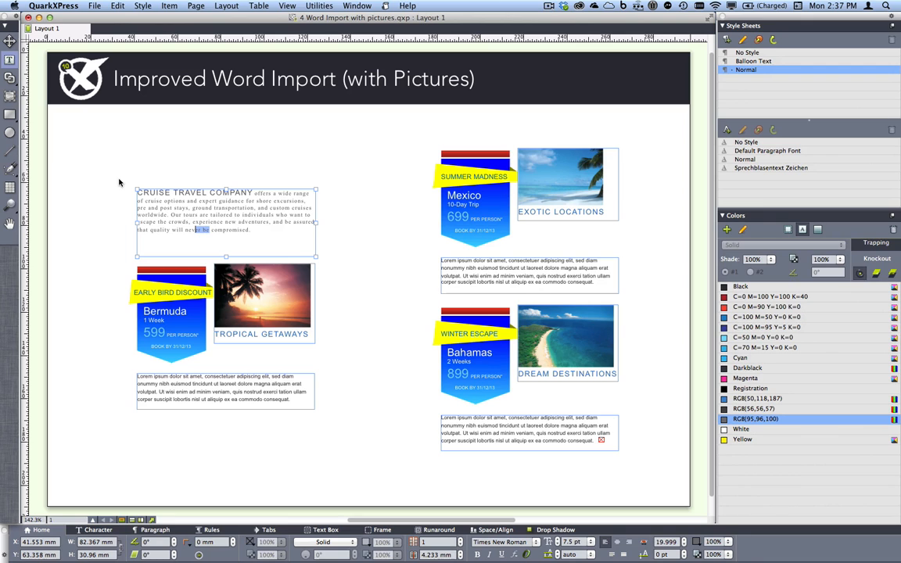
Close the Word import project and bring up the open project "5 Print Preview.qxp"
key(super+w)
click(413, 196)
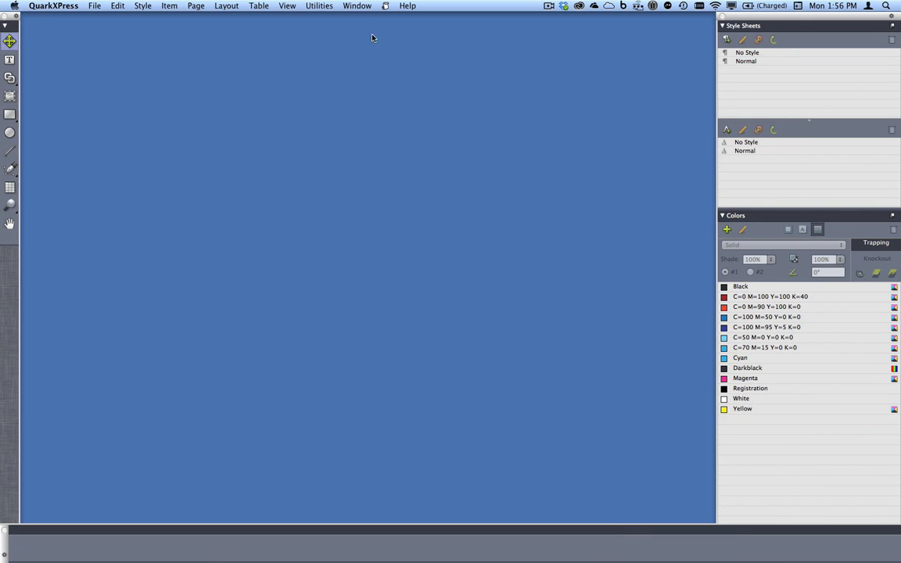
click(358, 6)
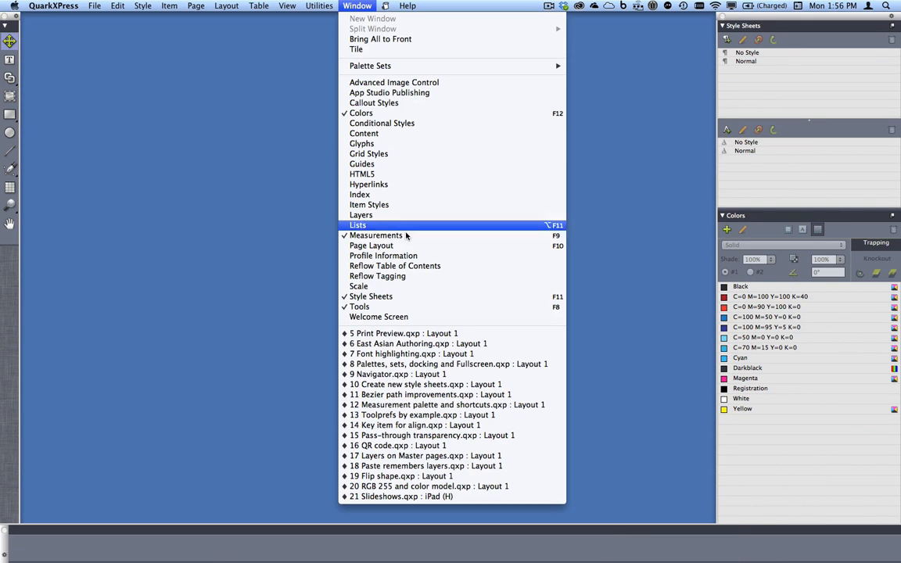
click(418, 335)
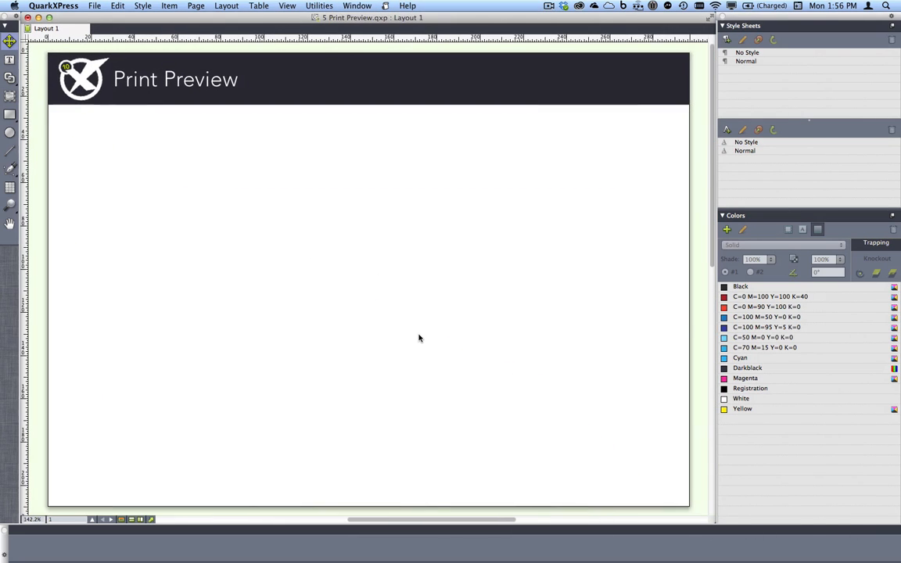
Open the print settings for the layout and preview its second page
click(95, 6)
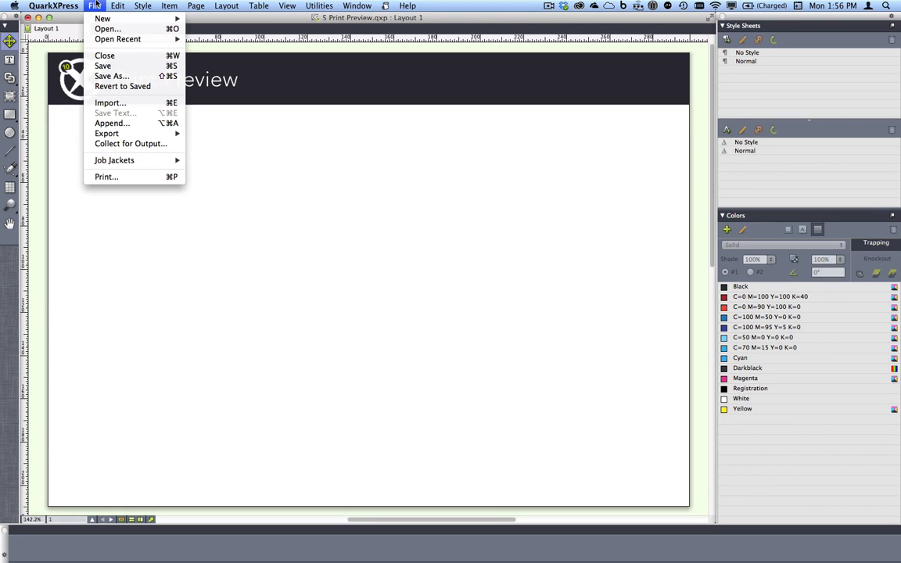
click(129, 179)
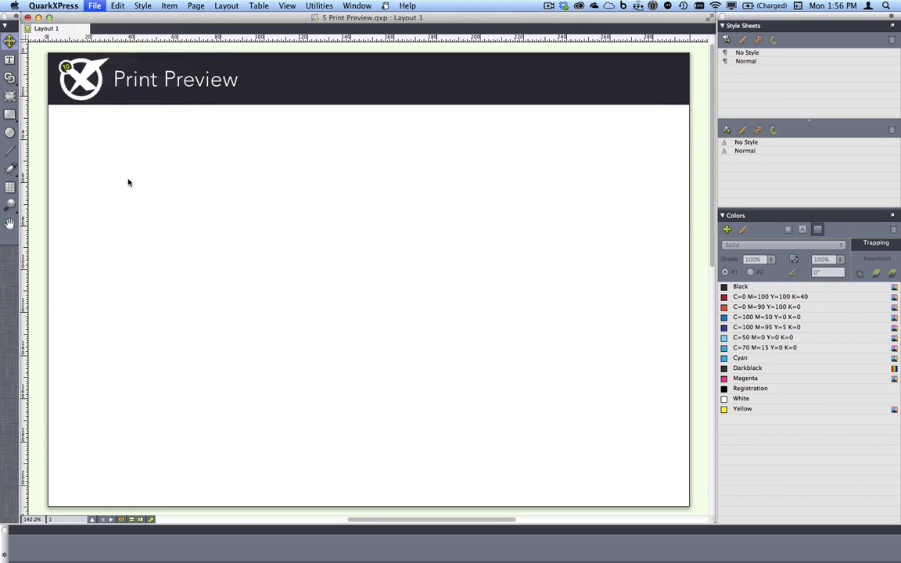
mouse_move(443, 268)
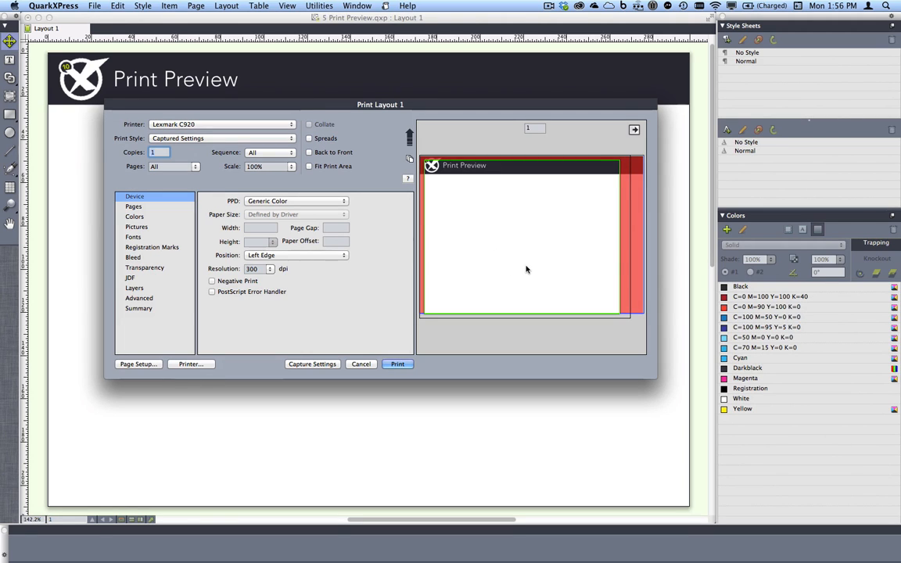
click(633, 130)
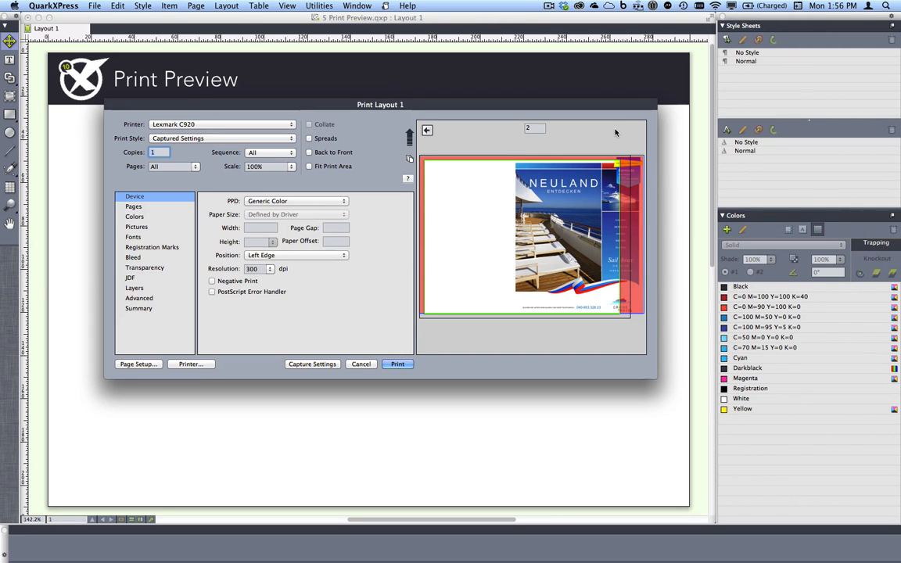
Compare the print preview with the PPD set to Apple LaserWriter 16/600 PS and to HP Deskjet 3520 series
click(345, 203)
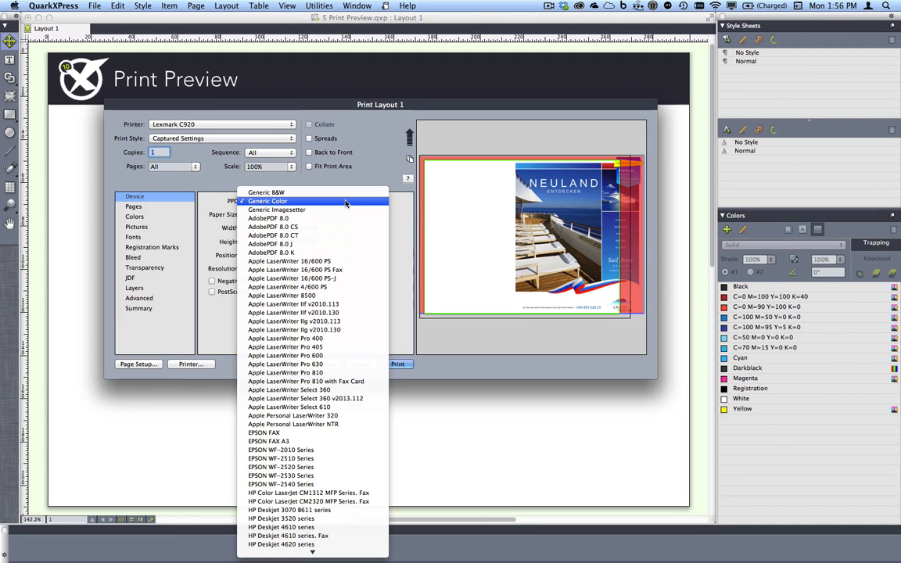
click(337, 261)
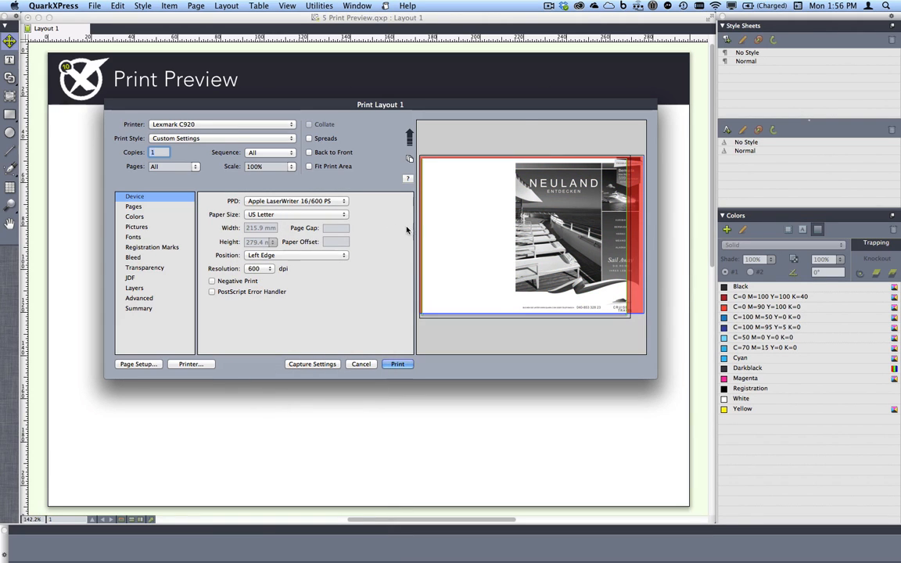
mouse_move(627, 220)
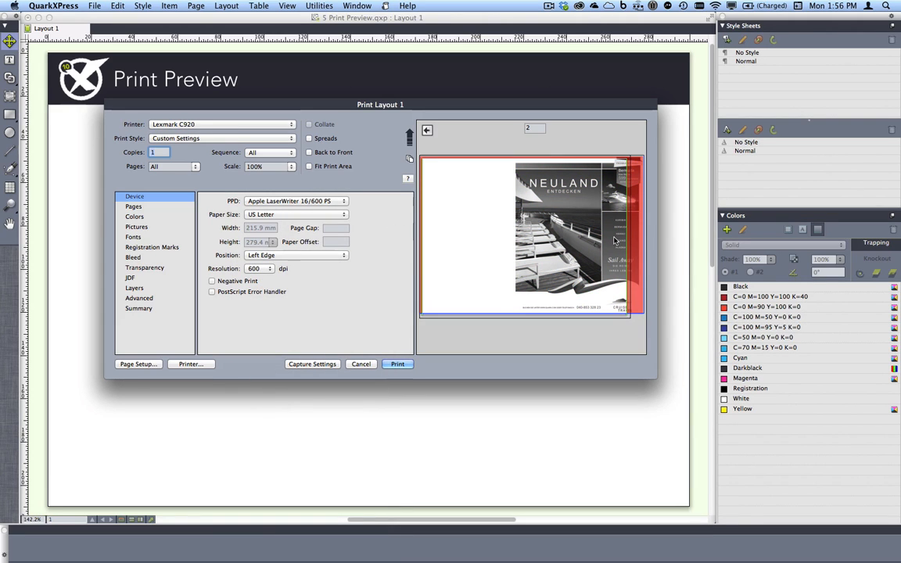
click(311, 202)
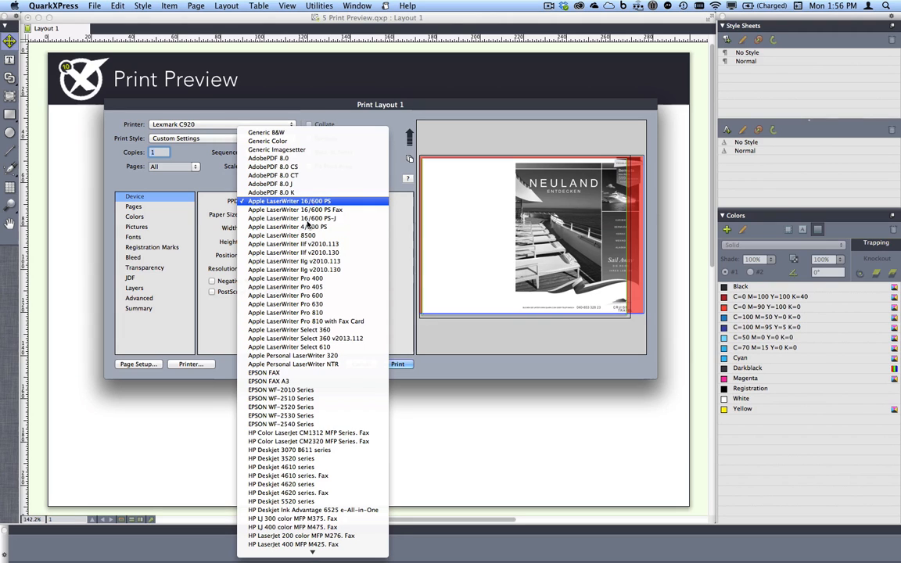
click(325, 459)
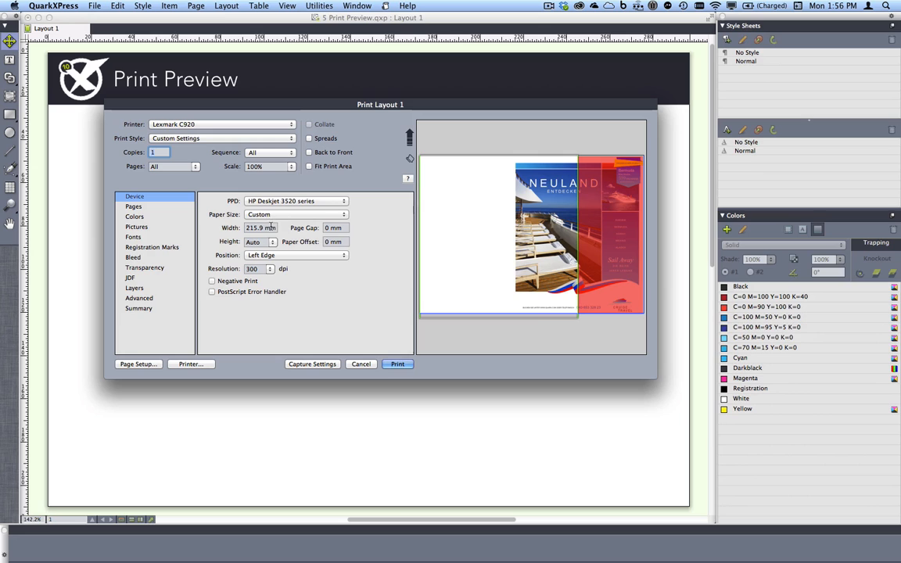
Try a custom paper width of 300 mm and set the paper size to A4
click(243, 228)
text(300)
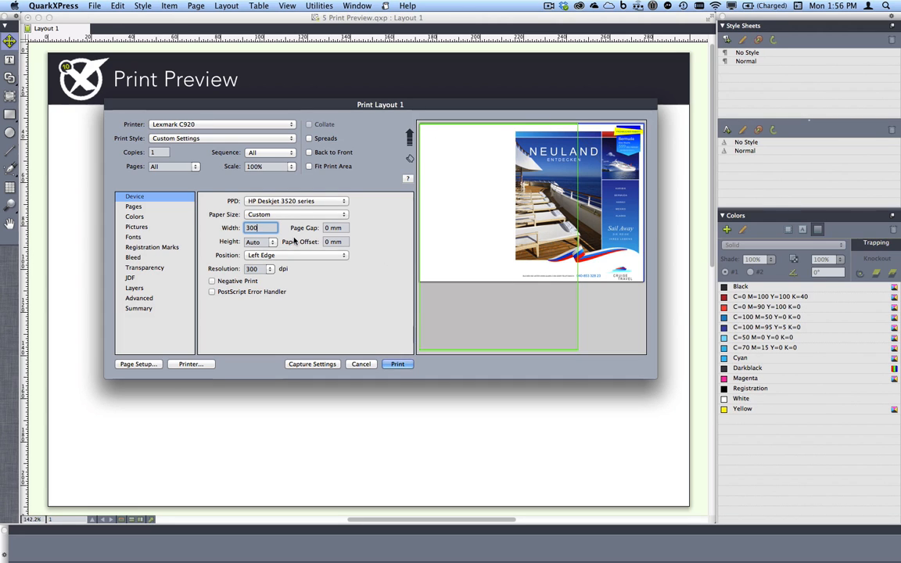
click(288, 215)
scroll(296, 131, up, 7)
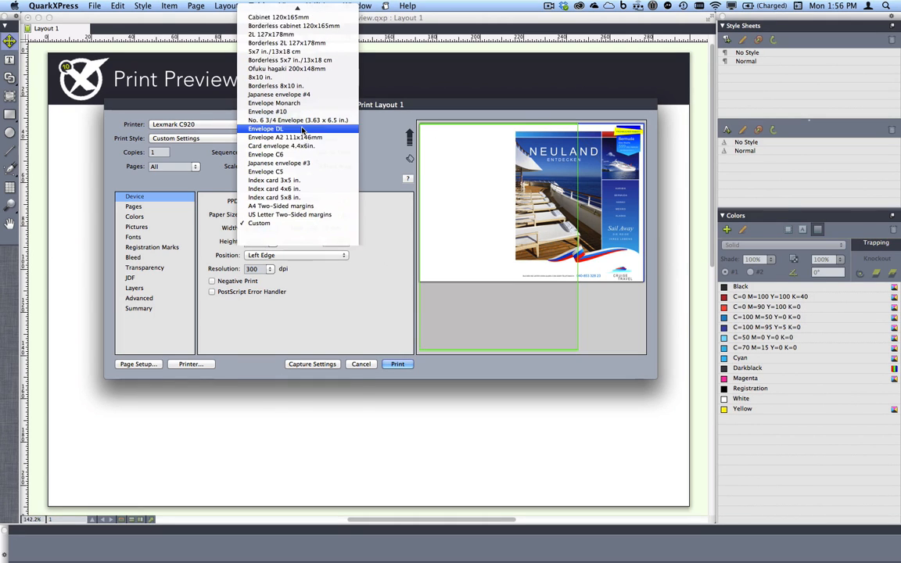
click(284, 63)
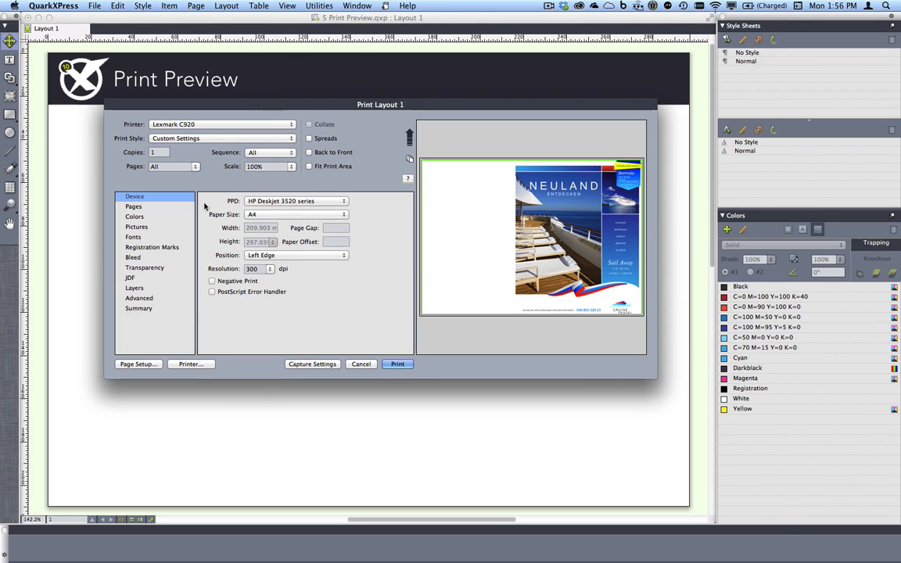
Preview the page with a Vertical page flip and set the flip back to None
click(167, 207)
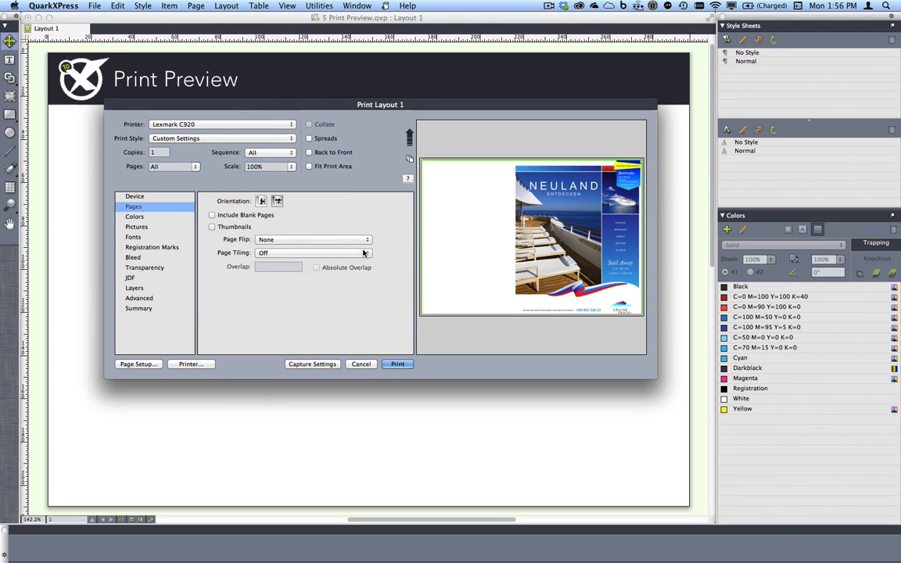
click(332, 240)
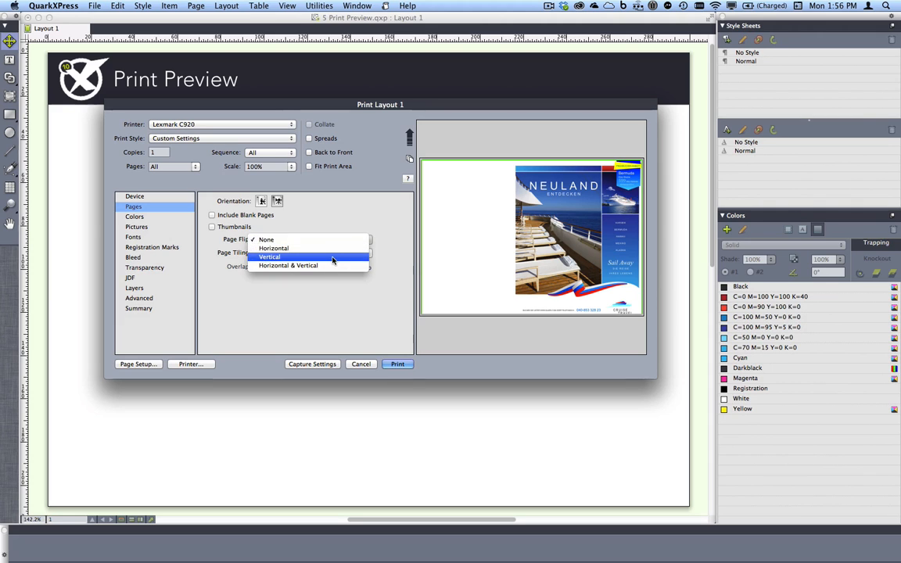
click(333, 256)
click(312, 240)
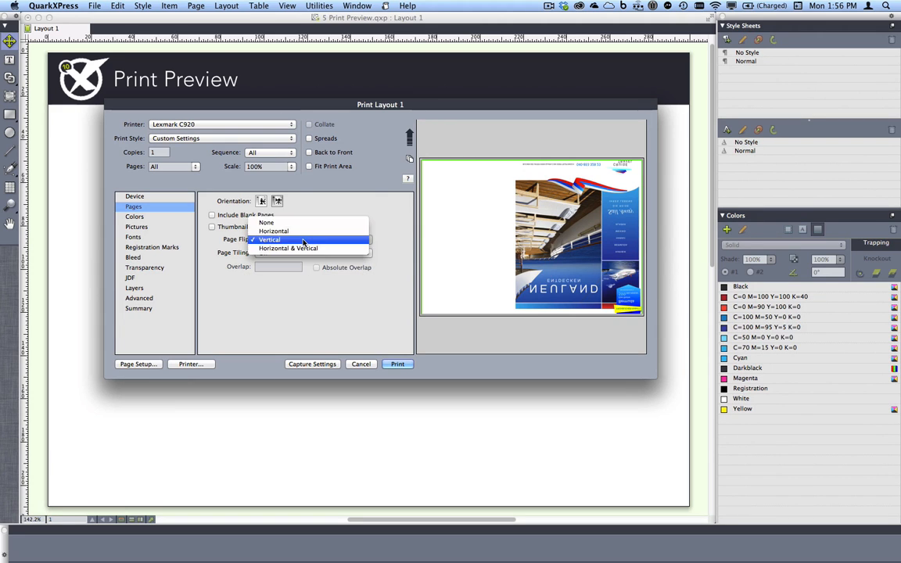
click(297, 224)
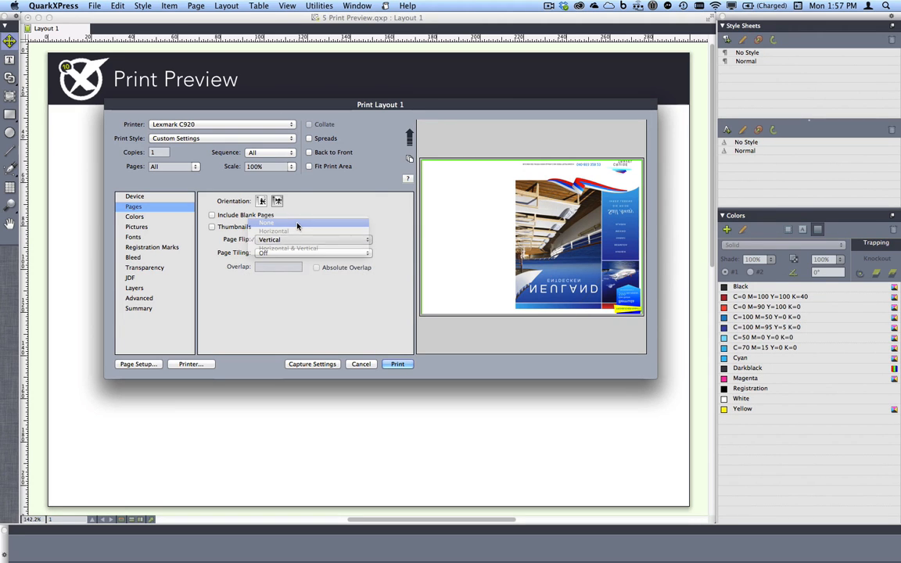
Preview the page with Centered registration marks and cancel the print job
click(154, 247)
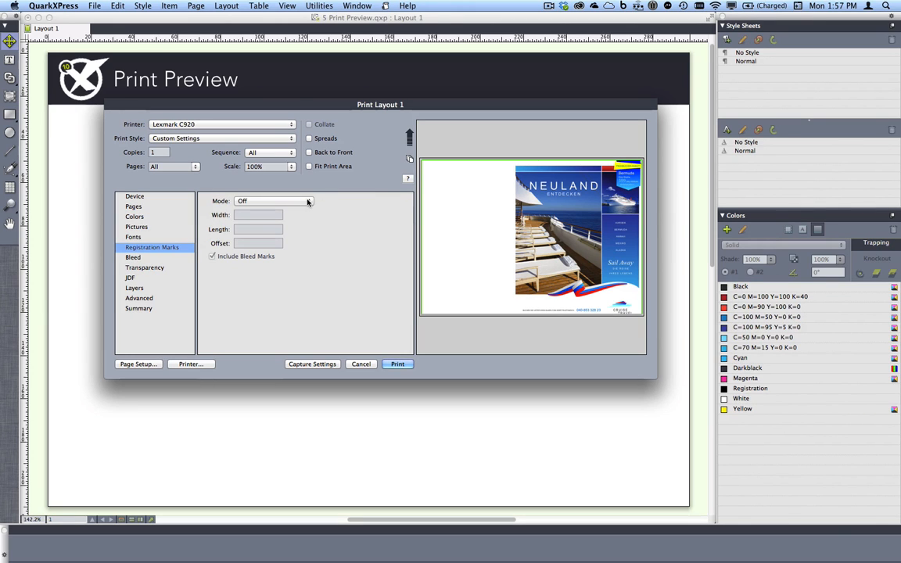
click(297, 201)
click(286, 211)
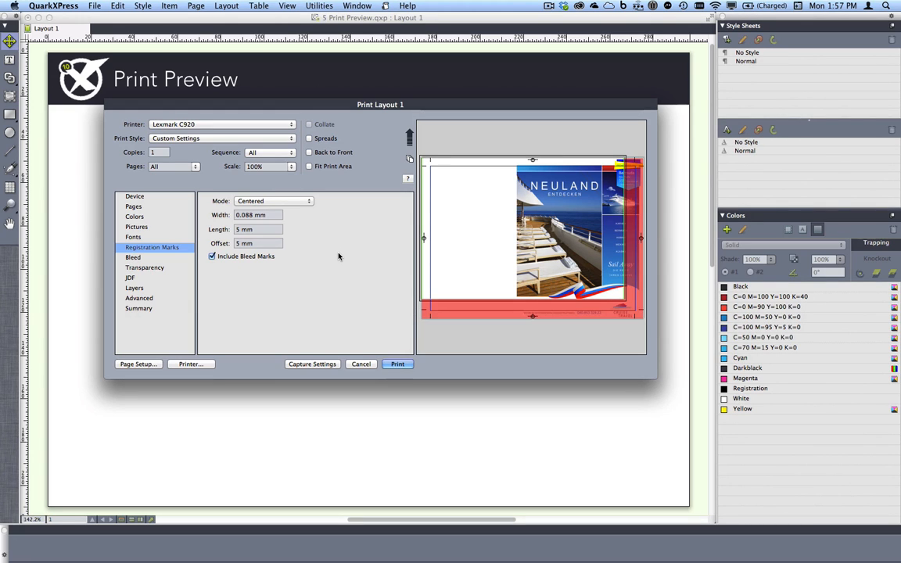
click(360, 363)
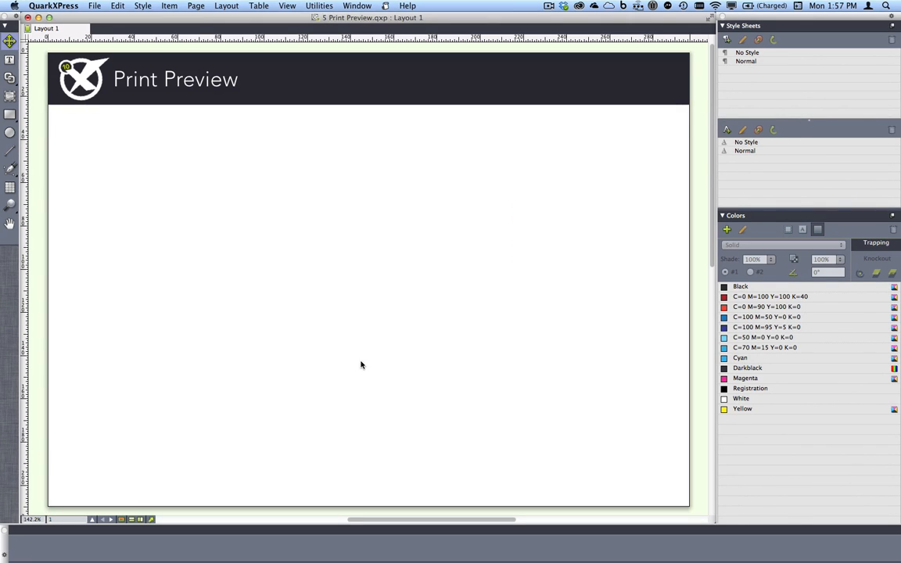
Close the Print Preview project and bring up 6 East Asian Authoring.qxp
key(super+w)
click(423, 196)
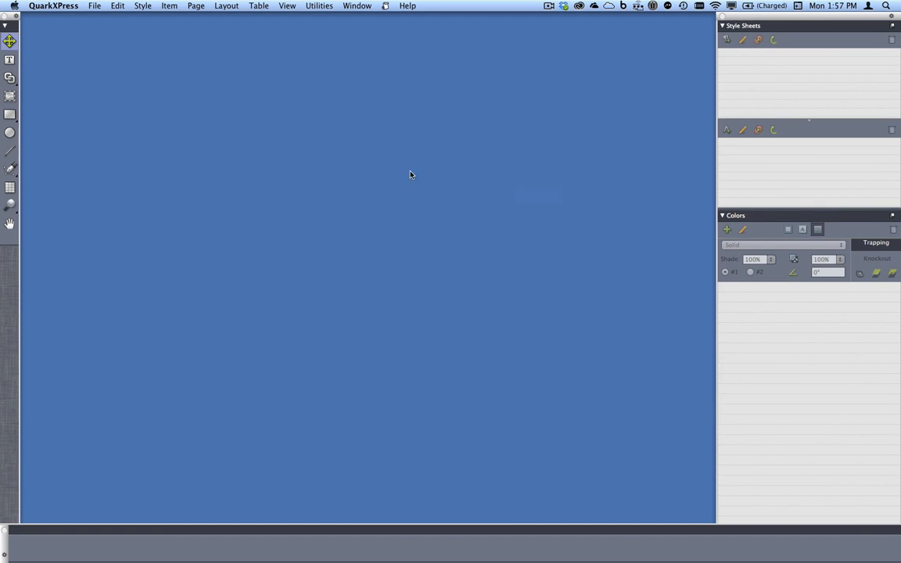
click(352, 5)
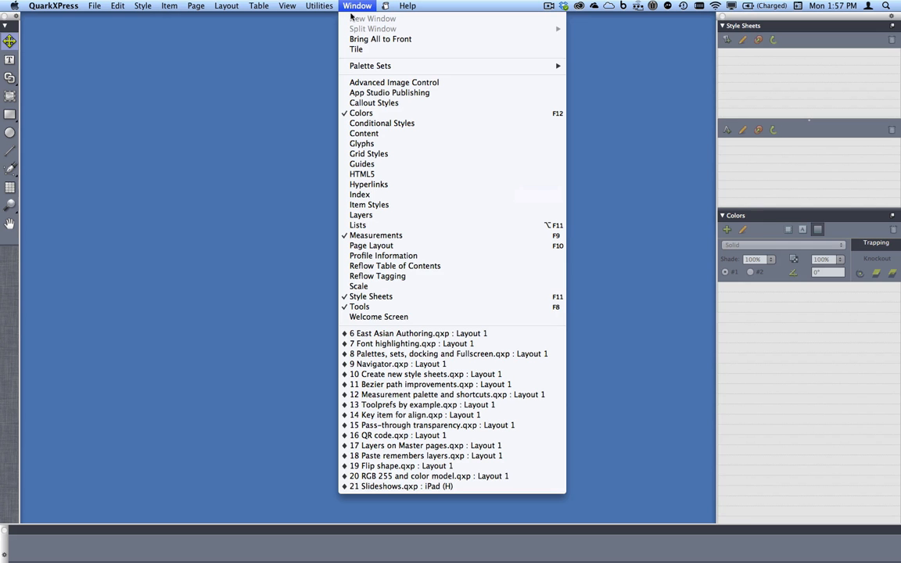
click(435, 334)
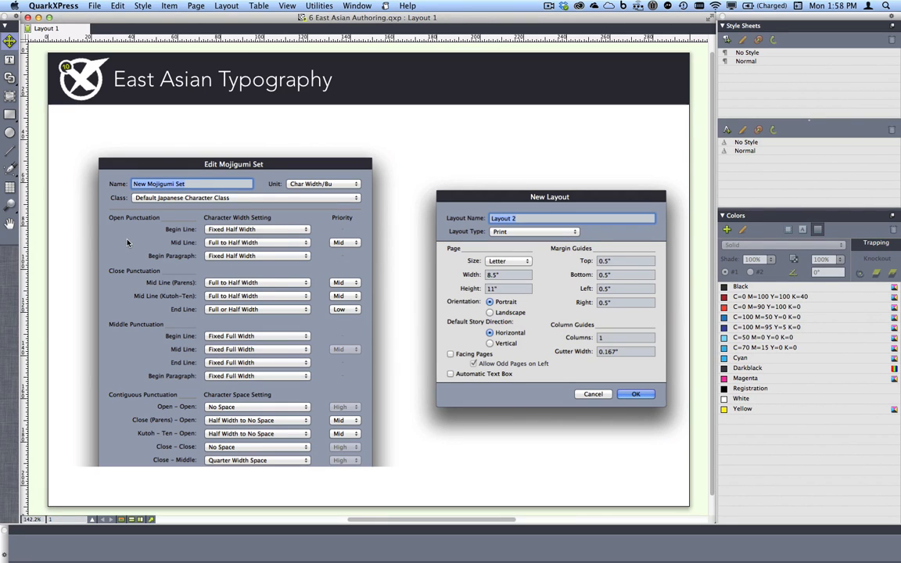
Show the East Asian Functionality option in the application preferences and cancel the dialog
click(77, 5)
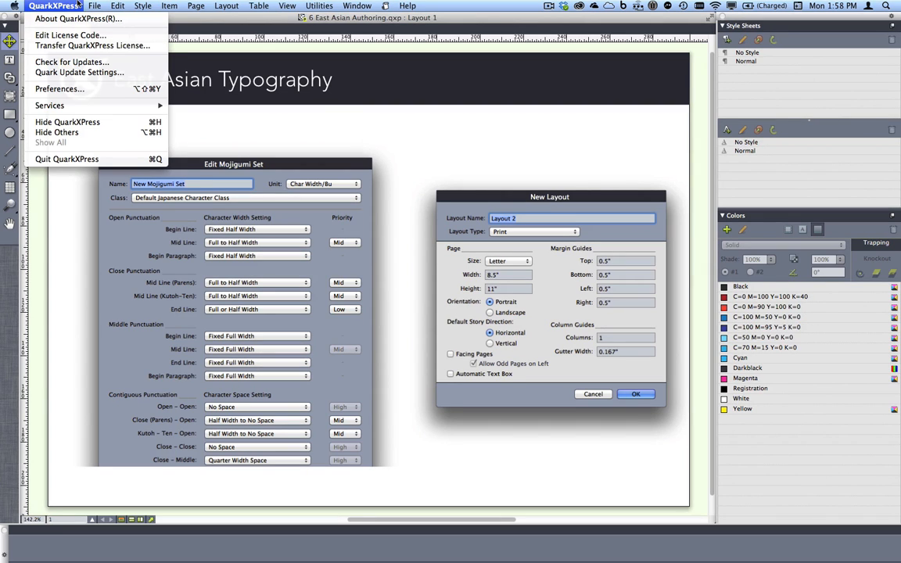
click(115, 89)
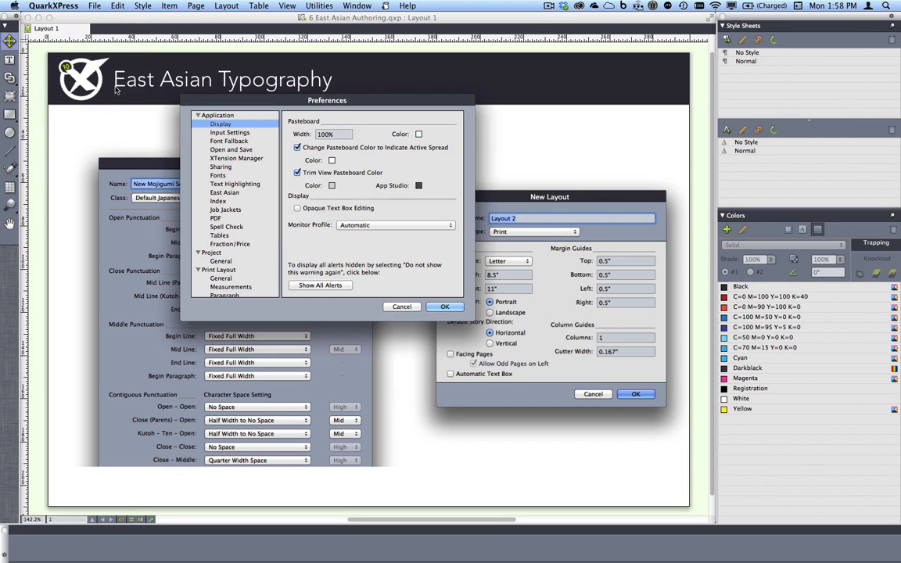
click(237, 193)
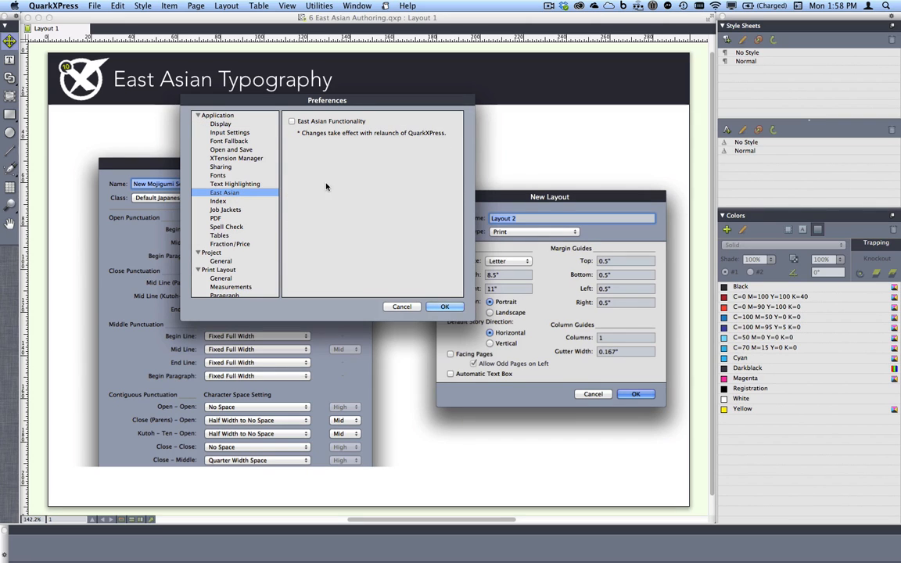
click(292, 122)
click(406, 307)
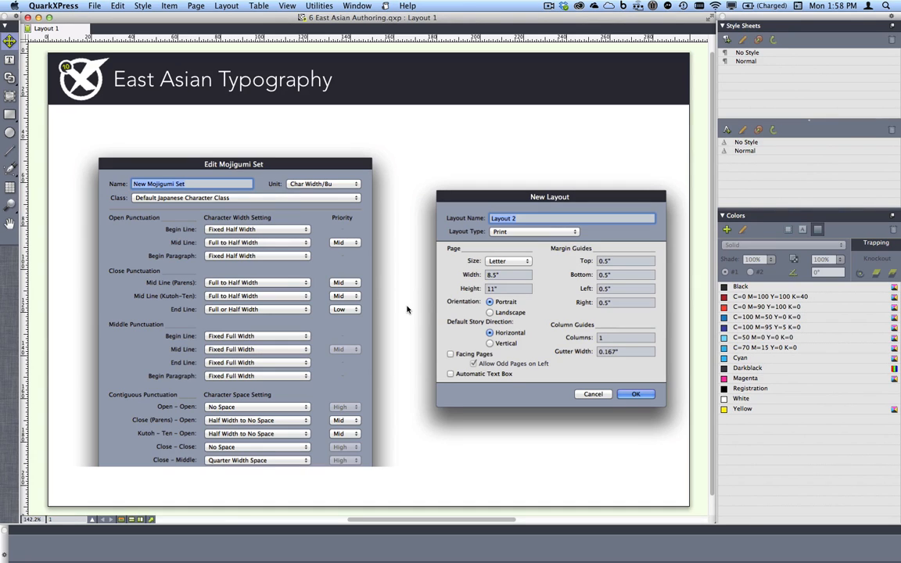
Close the East Asian Typography project and bring up 7 Font highlighting.qxp
click(27, 16)
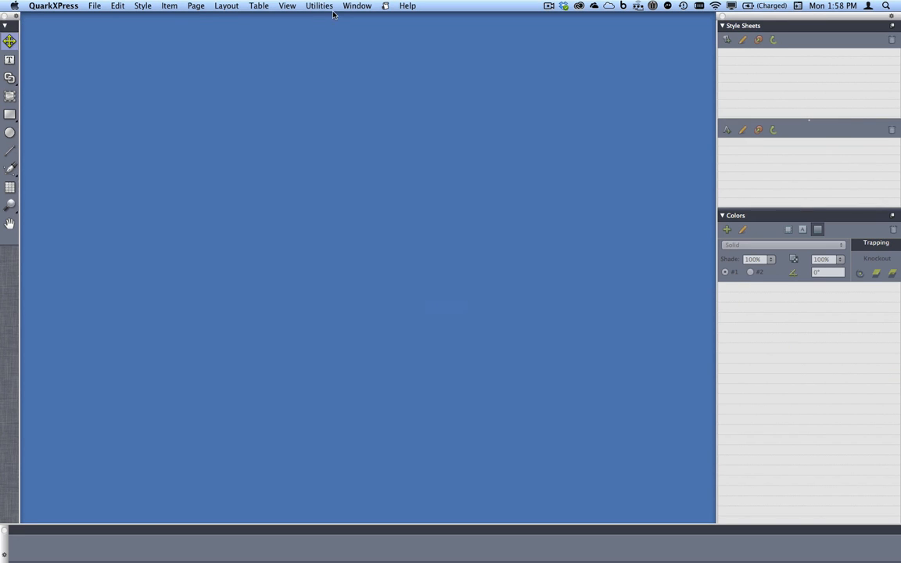
click(313, 6)
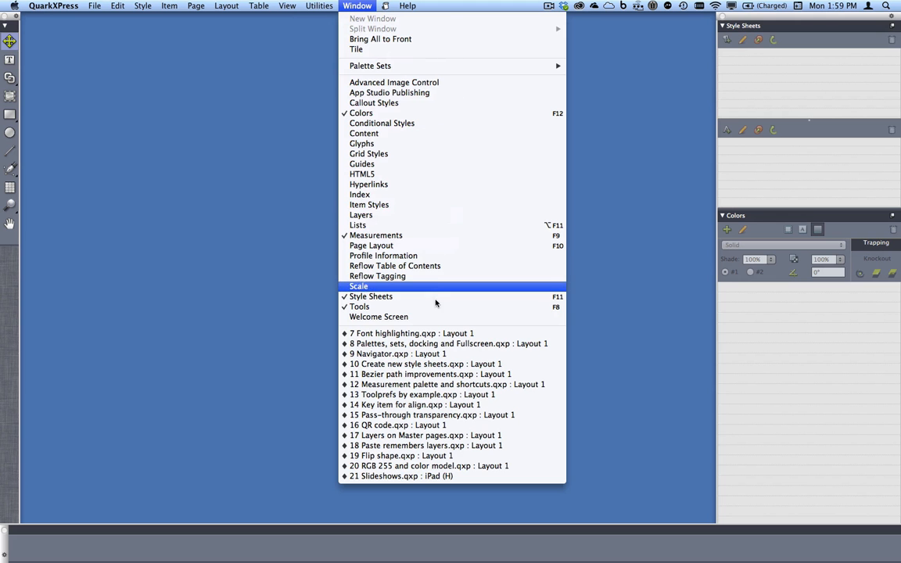
click(395, 335)
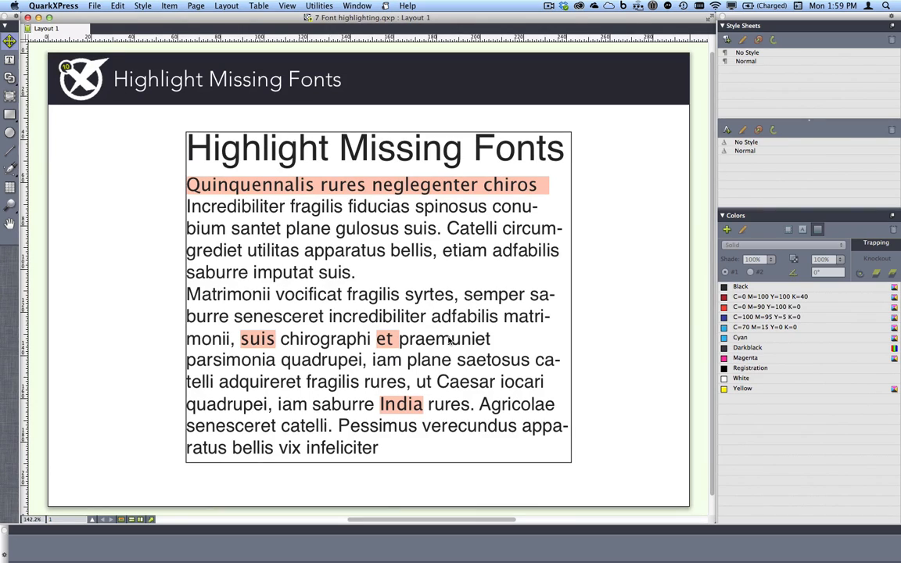
Compare the font shown for the unhighlighted text "plane gu" with that of the highlighted word "rures"
click(289, 228)
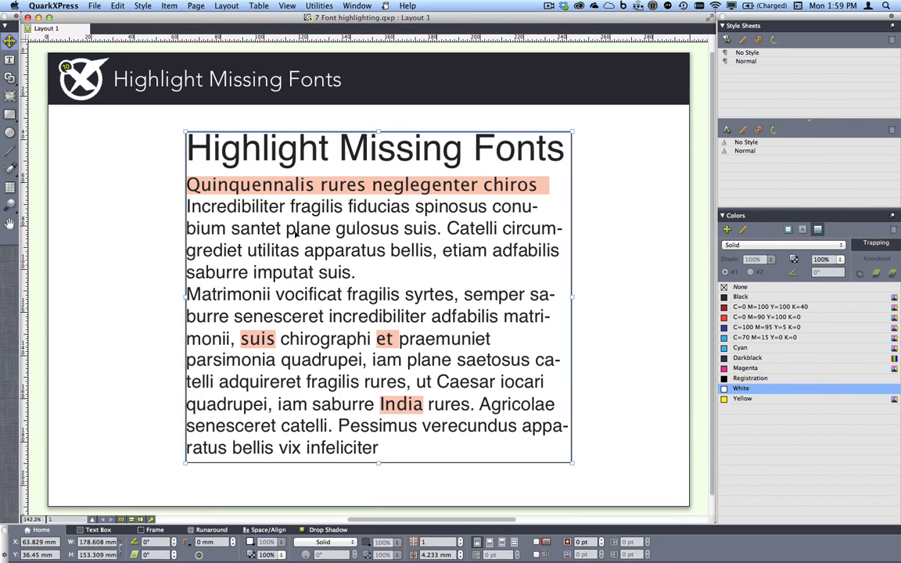
double_click(284, 227)
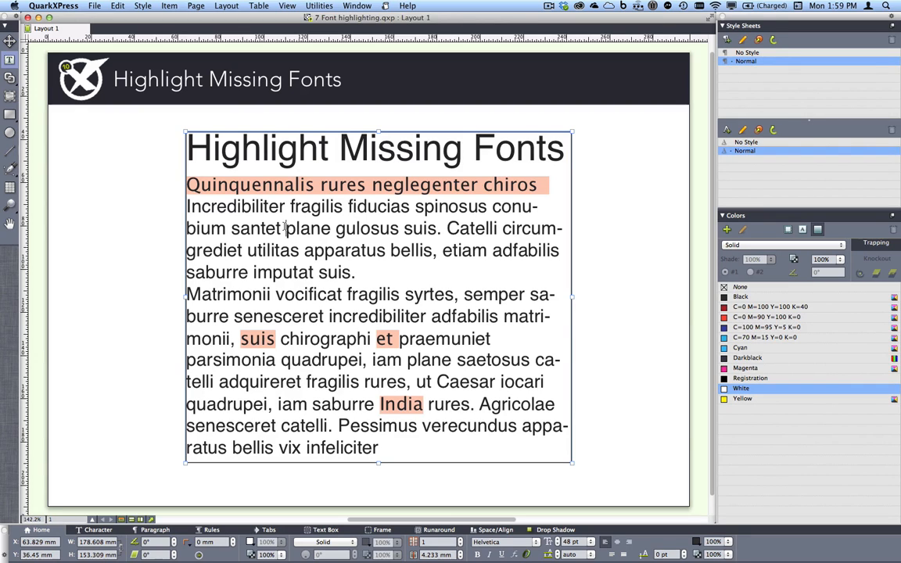
drag(285, 227, 356, 228)
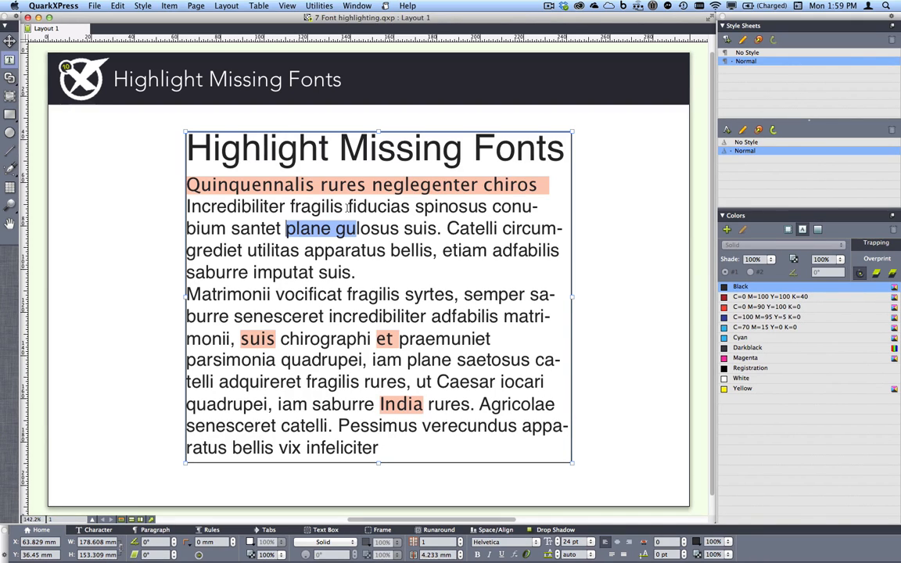
drag(320, 185, 365, 182)
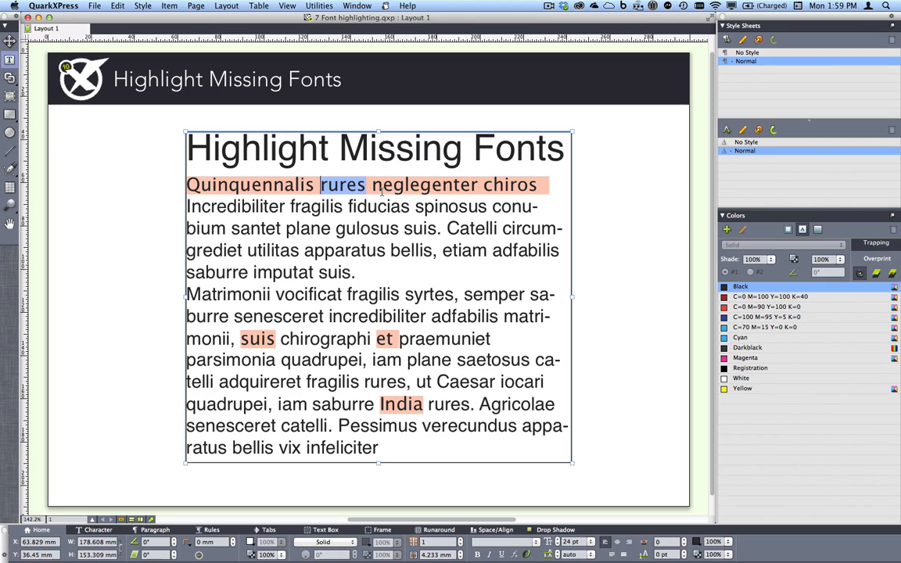
click(311, 185)
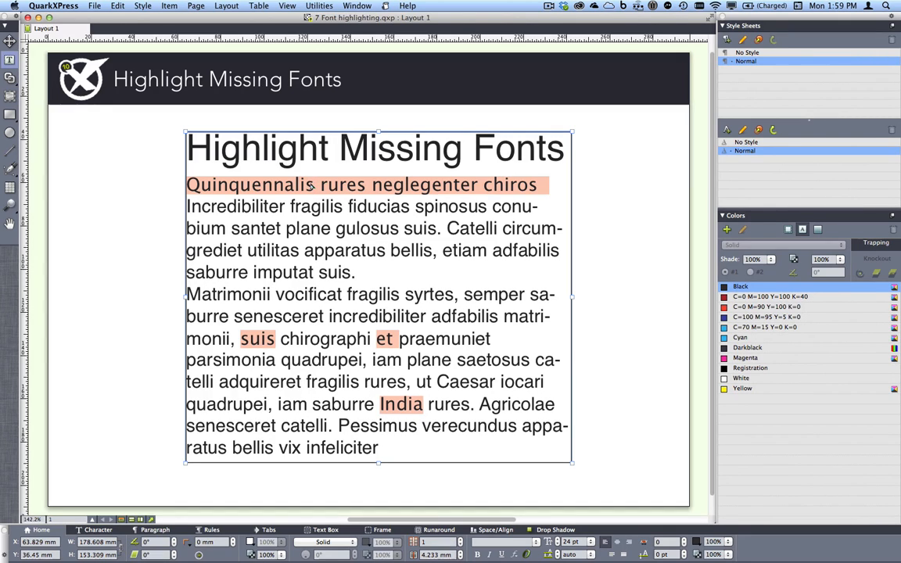
Close the Highlight Missing Fonts project and bring up 8 Palettes, sets, docking and Fullscreen.qxp
key(super+w)
click(356, 6)
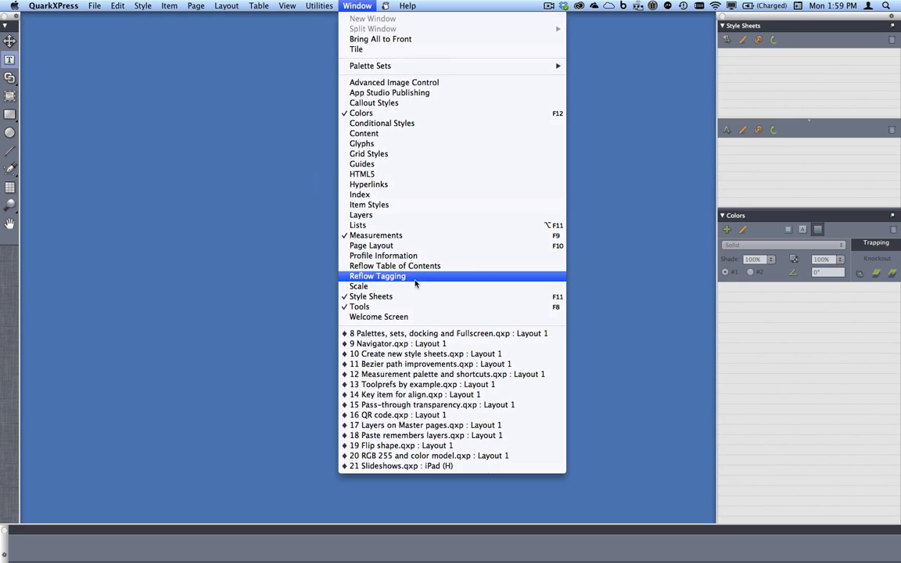
click(442, 334)
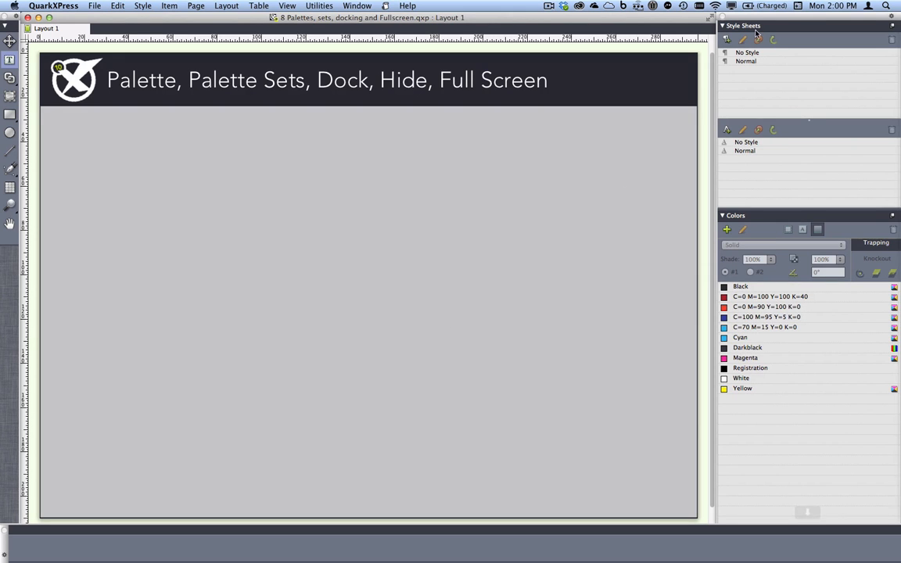
Float the docked palette group over the layout, move Colors above Style Sheets, and put Style Sheets back first
click(766, 5)
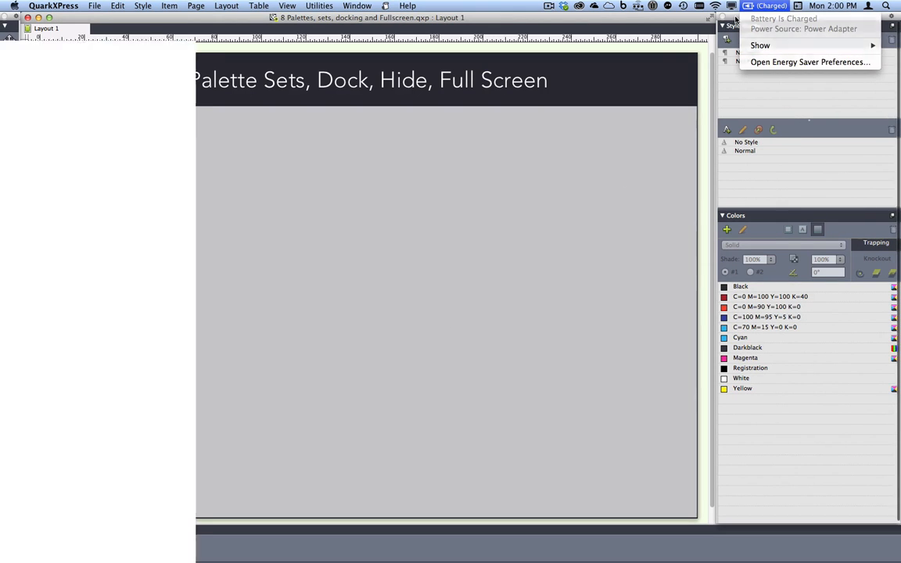
drag(735, 17, 364, 20)
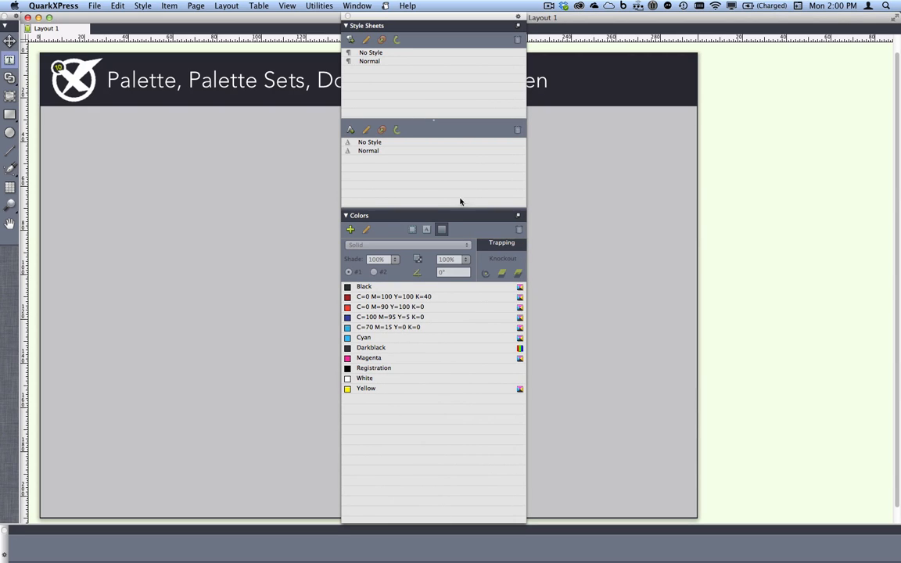
drag(437, 216, 439, 29)
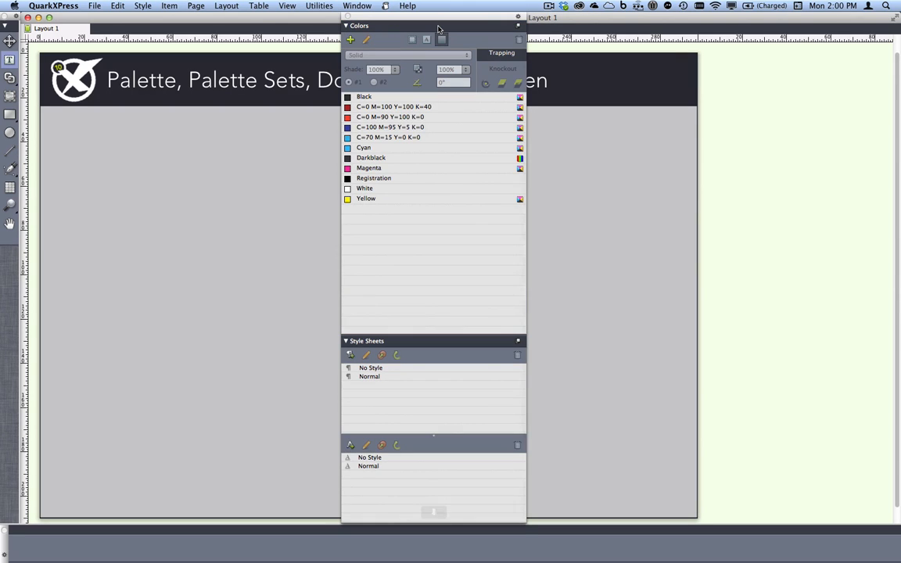
drag(435, 343, 380, 18)
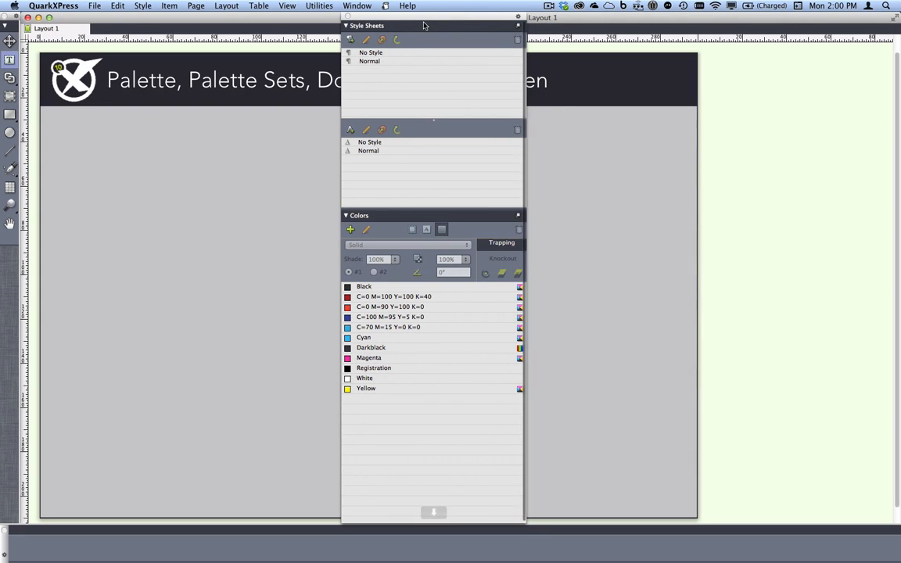
Show the Item Styles palette, try attaching it to and detaching it from the floating group, and close it
click(356, 5)
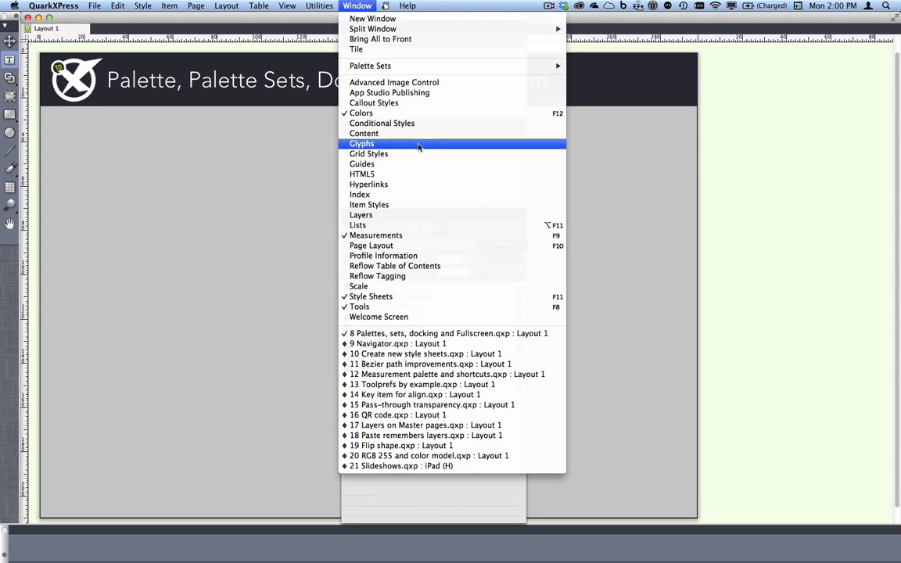
click(420, 205)
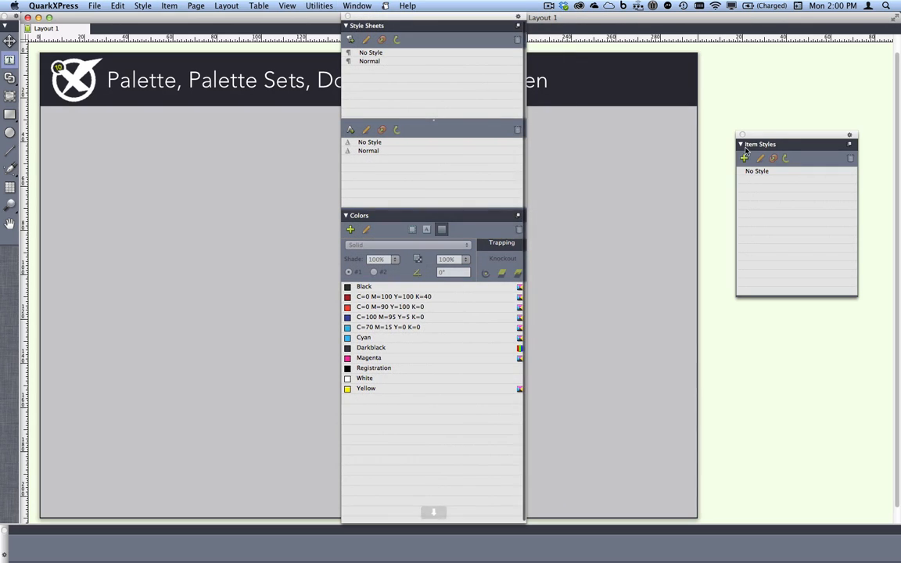
drag(782, 144, 653, 136)
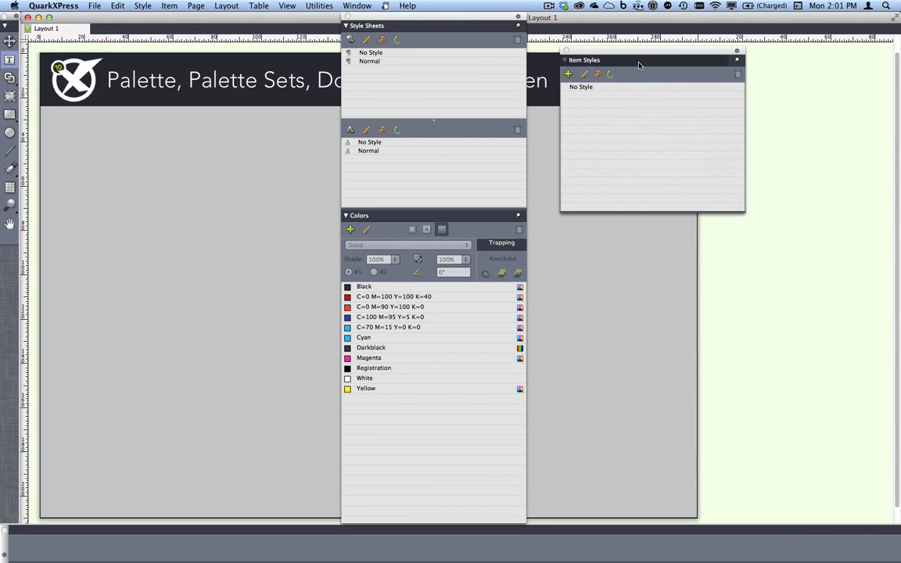
drag(602, 59, 641, 115)
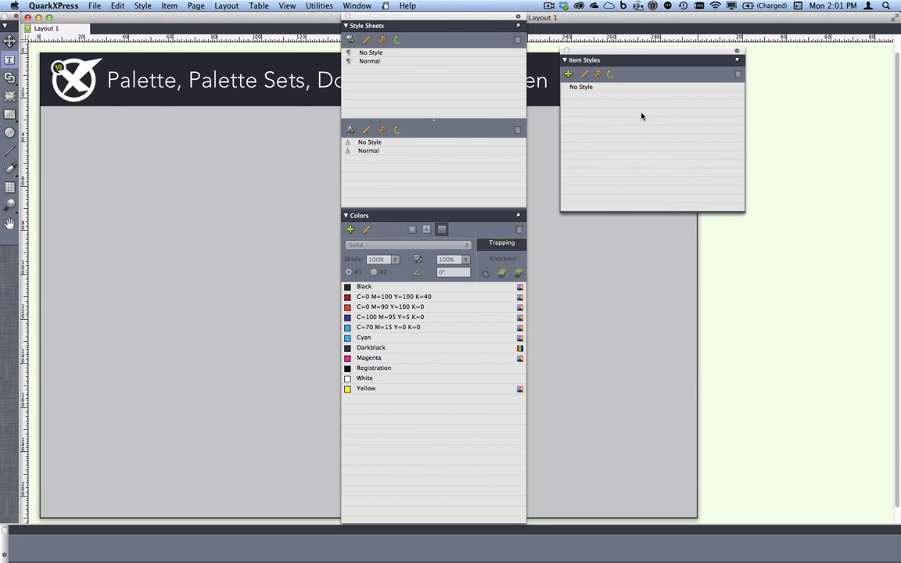
click(566, 52)
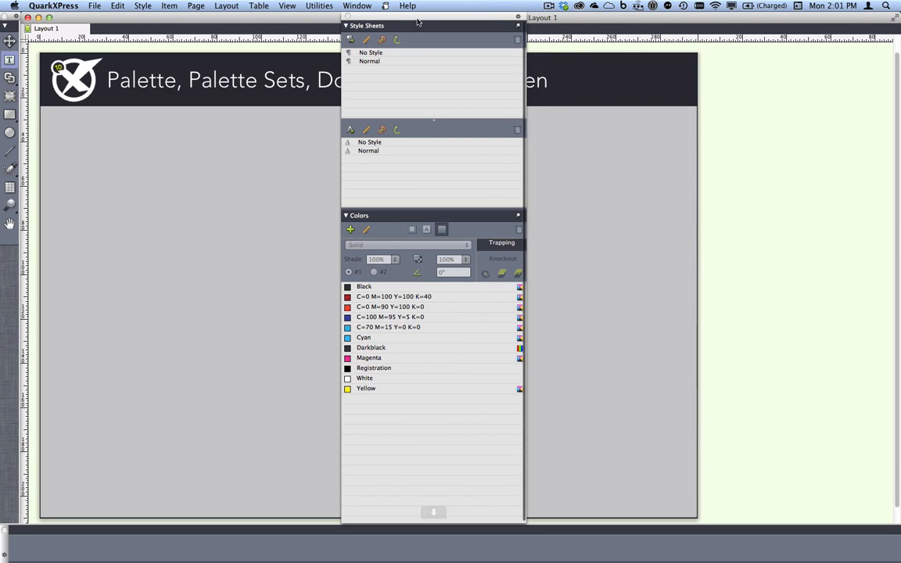
Dock the Style Sheets and Colors group back at its original screen edge and make it slightly narrower
drag(419, 19, 877, 45)
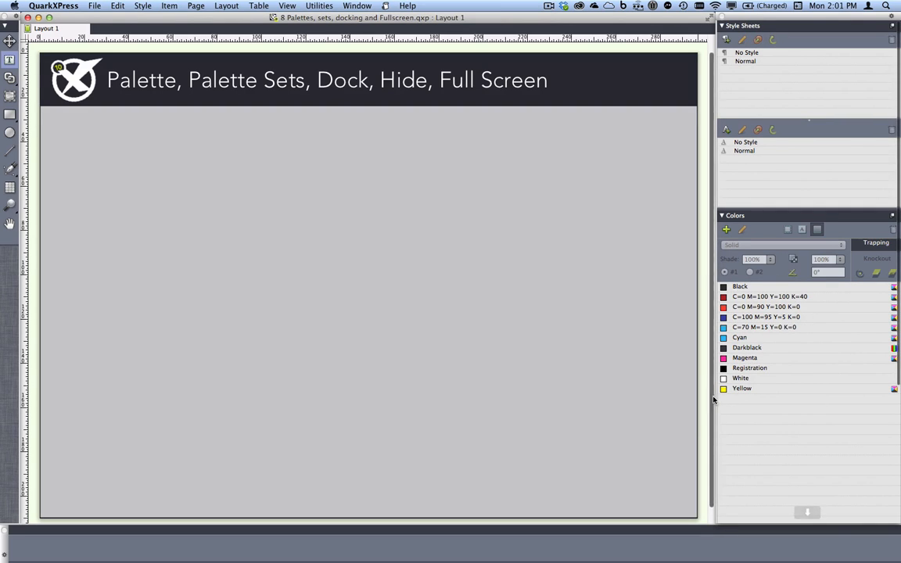
drag(714, 397, 721, 347)
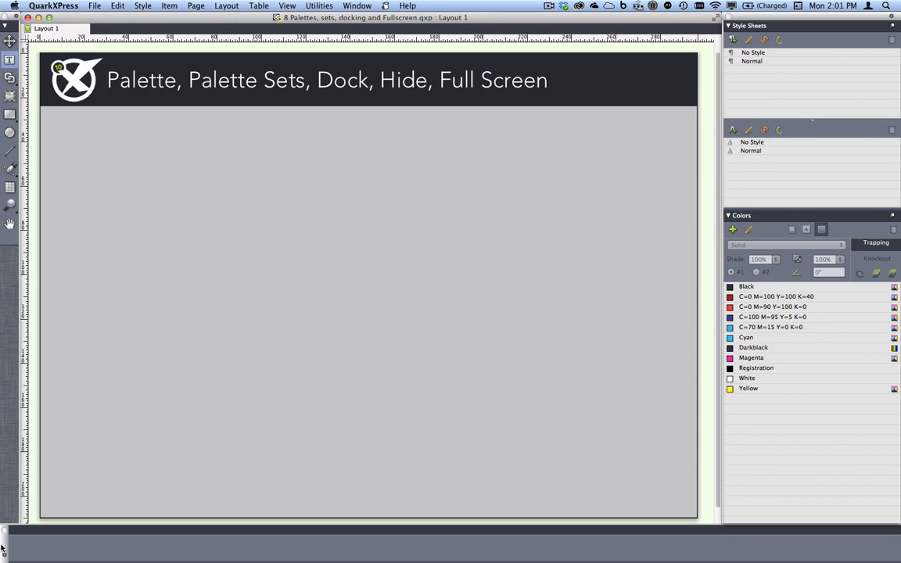
Select the title text box and try docking the Measurements palette above the layout before returning it below
drag(2, 550, 8, 348)
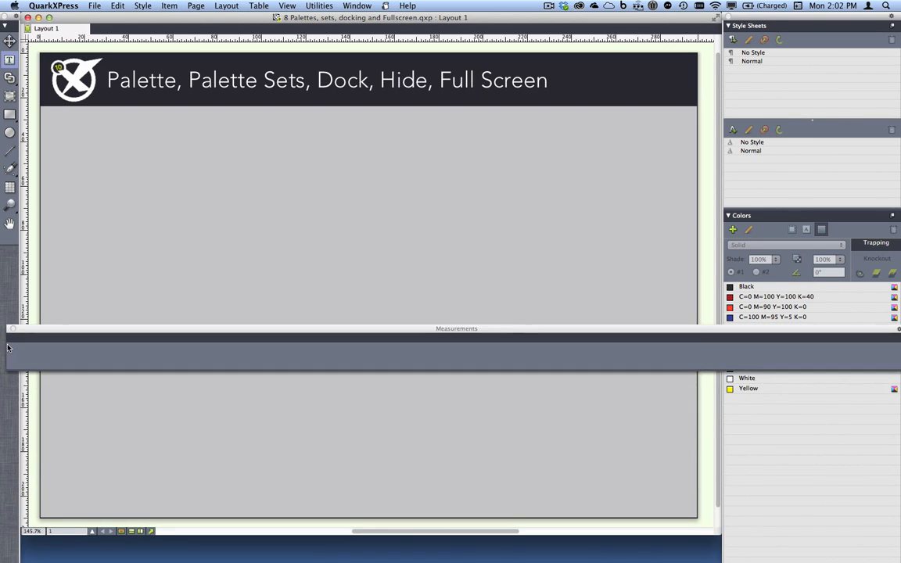
click(241, 77)
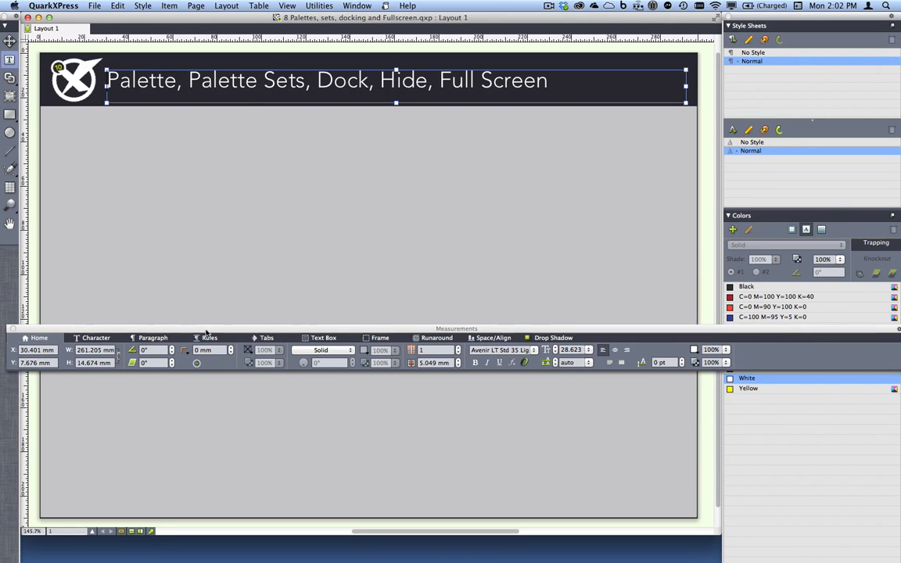
drag(207, 329, 210, 30)
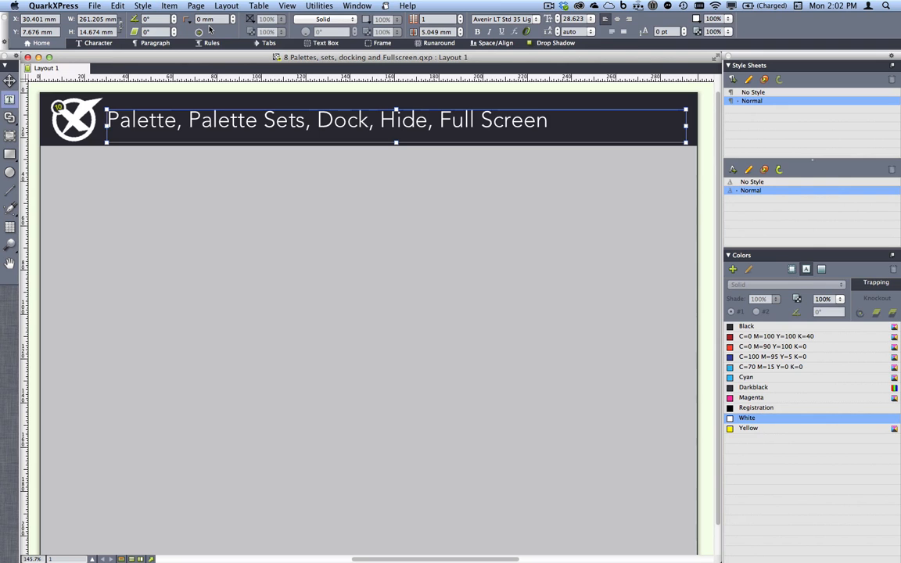
drag(5, 30, 33, 544)
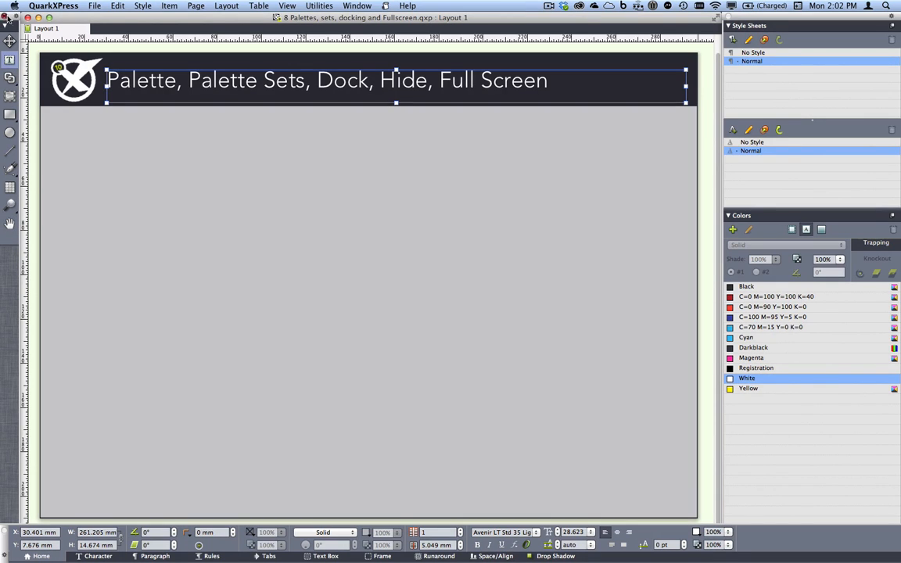
Attach the Tools palette, reshaped into a wide block, above Style Sheets and return it to its original docked position
drag(10, 21, 190, 24)
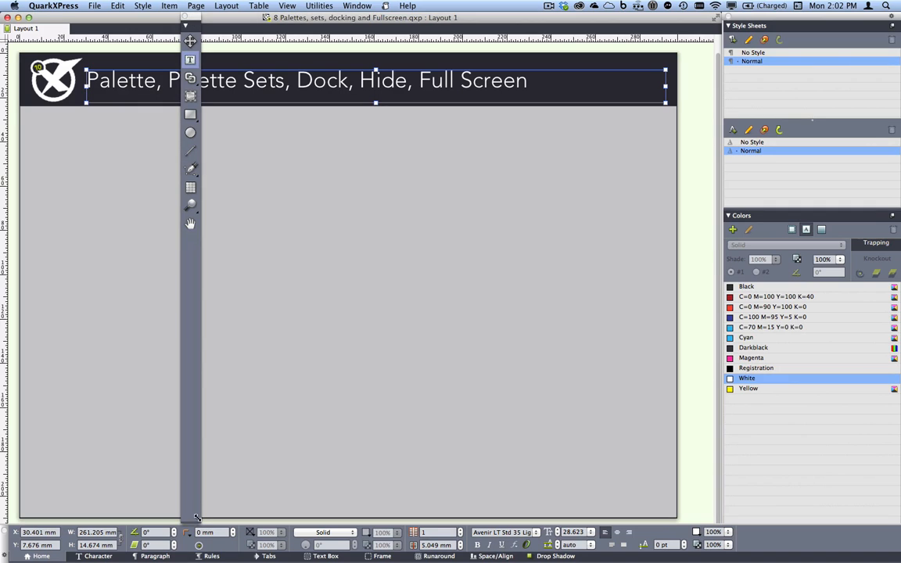
drag(200, 518, 289, 92)
drag(249, 22, 811, 33)
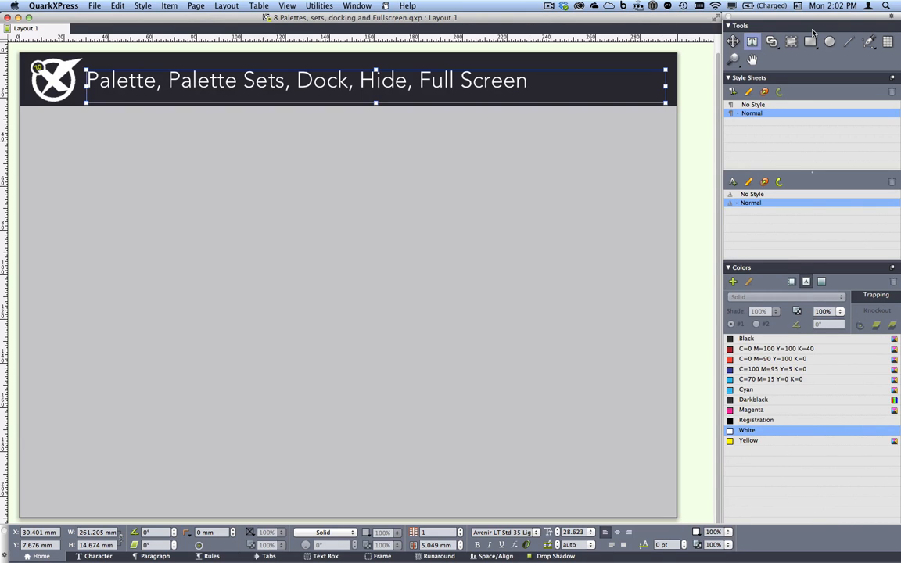
drag(743, 24, 320, 161)
drag(322, 65, 23, 112)
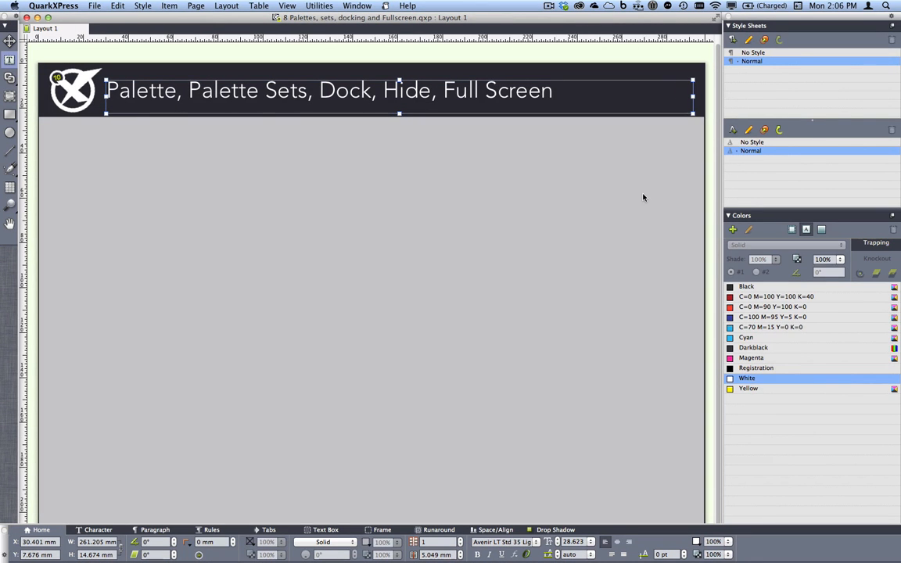
Switch the layout window to full screen and turn on hiding for the docked Style Sheets and Colors group
click(717, 18)
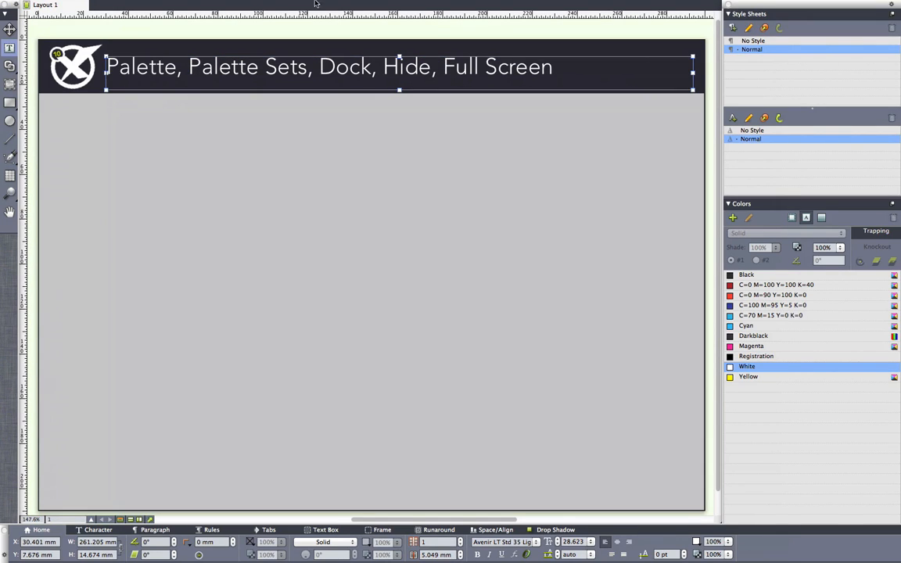
mouse_move(316, 3)
click(891, 11)
click(830, 9)
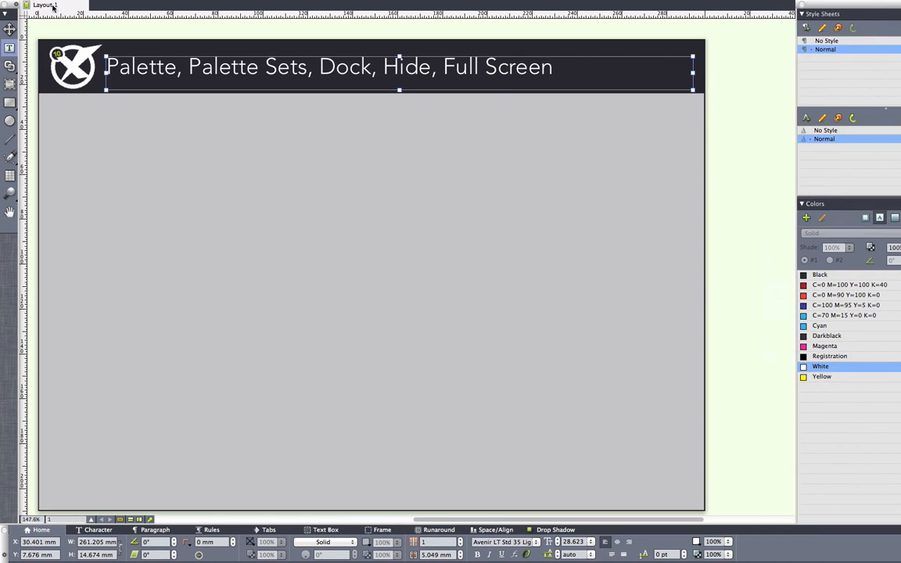
Turn on hiding for the Tools and Measurements palettes, and temporarily reveal the hidden palettes at the screen edges
click(16, 6)
click(31, 9)
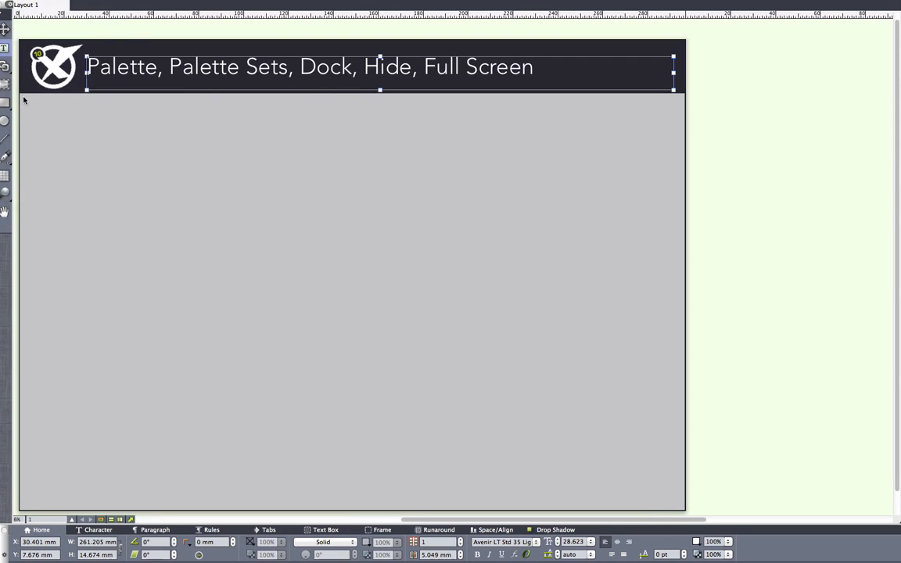
click(5, 530)
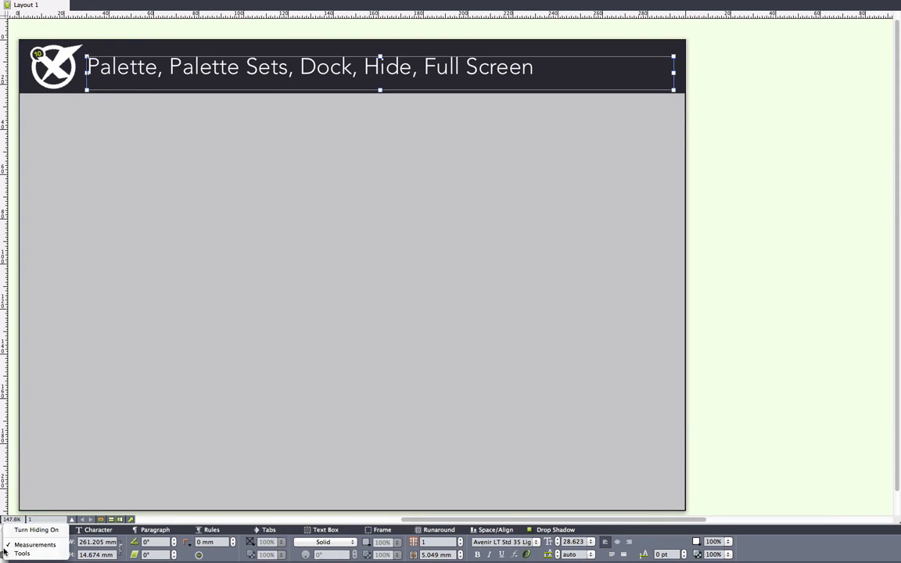
click(15, 532)
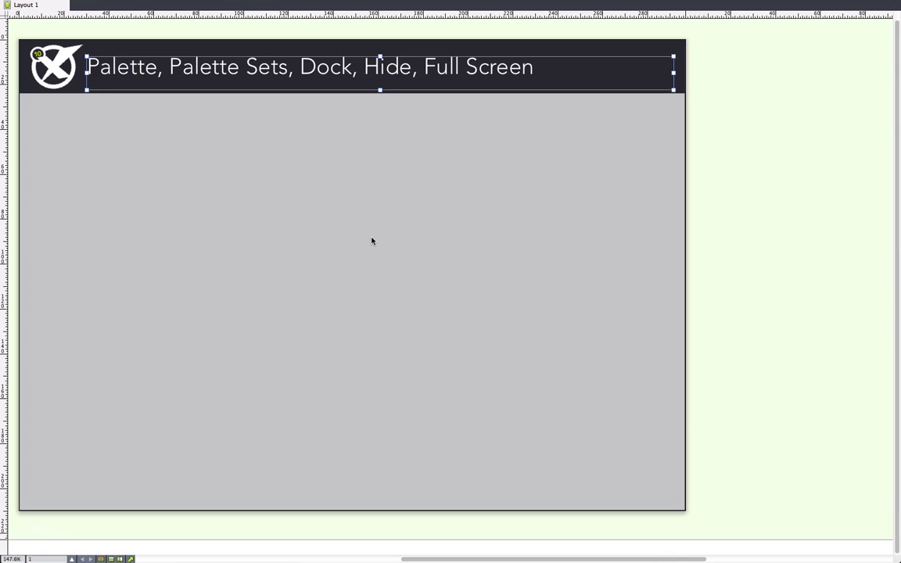
mouse_move(2, 174)
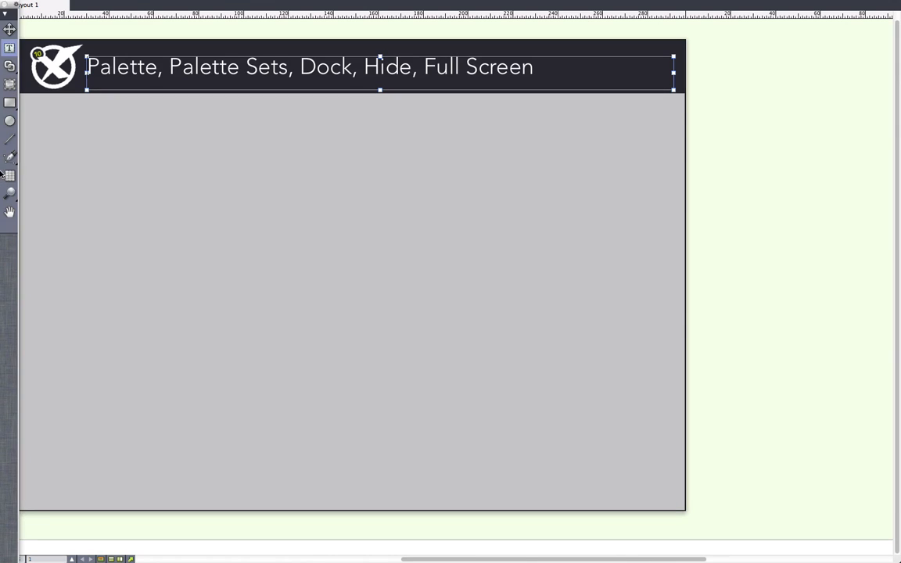
mouse_move(899, 168)
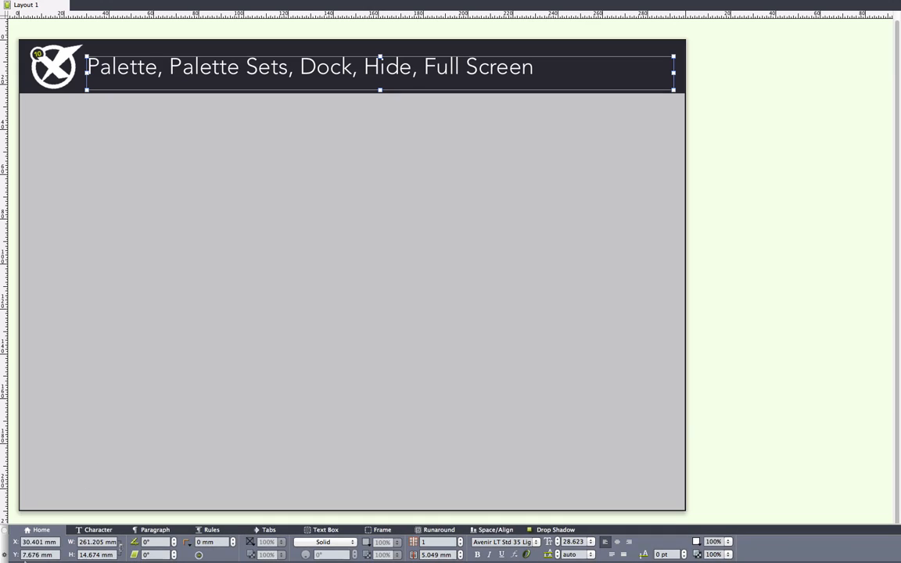
Turn hiding off for the Measurements and Tools palettes
click(4, 556)
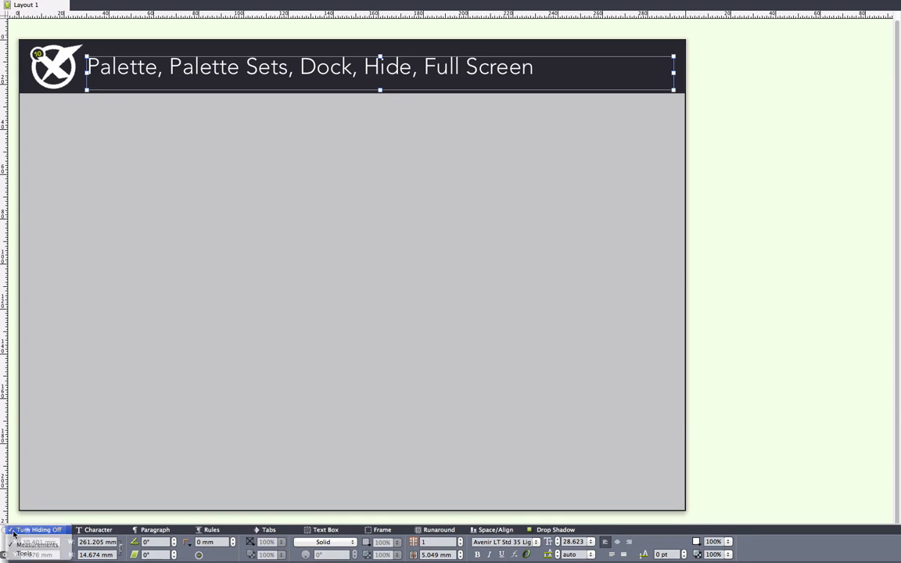
click(24, 553)
click(14, 9)
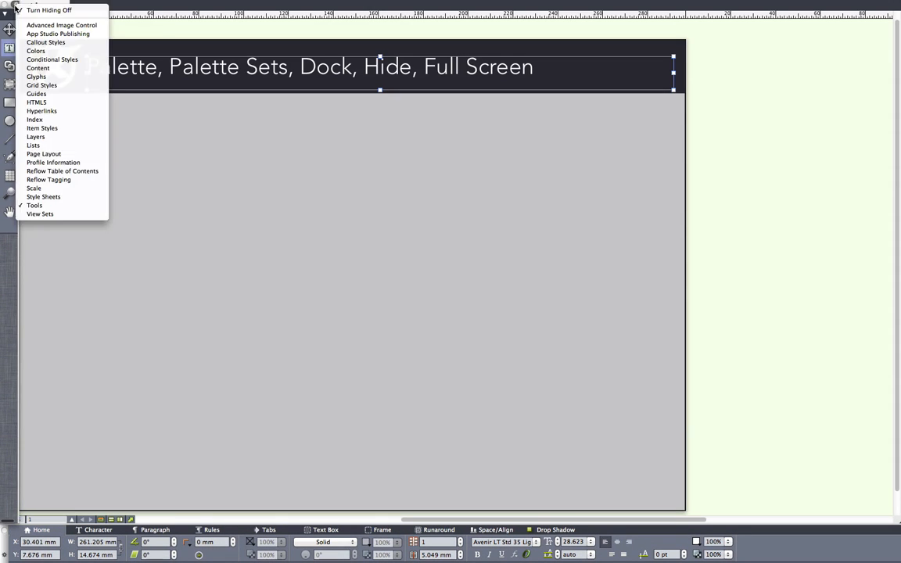
click(35, 7)
Reveal the hidden Style Sheets and Colors group briefly and exit the full screen view
mouse_move(898, 47)
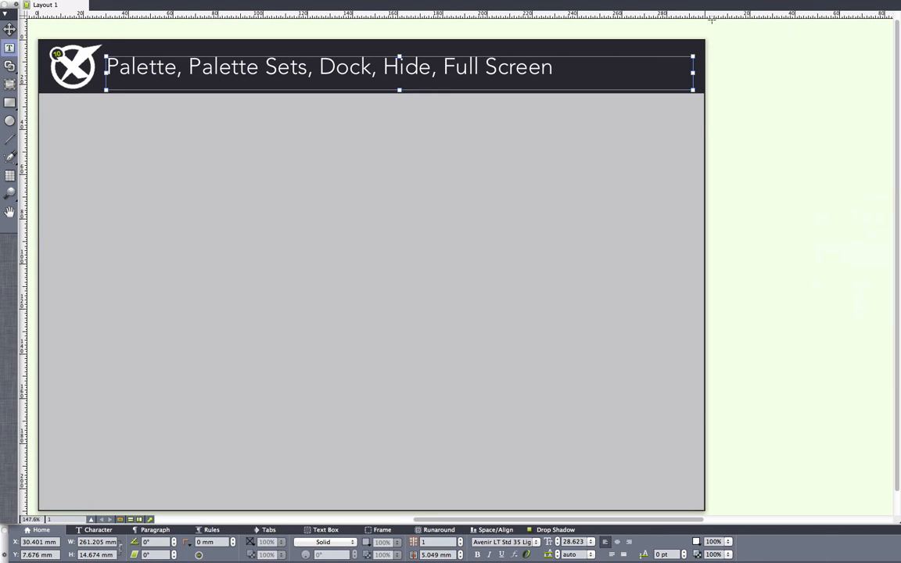
mouse_move(349, 2)
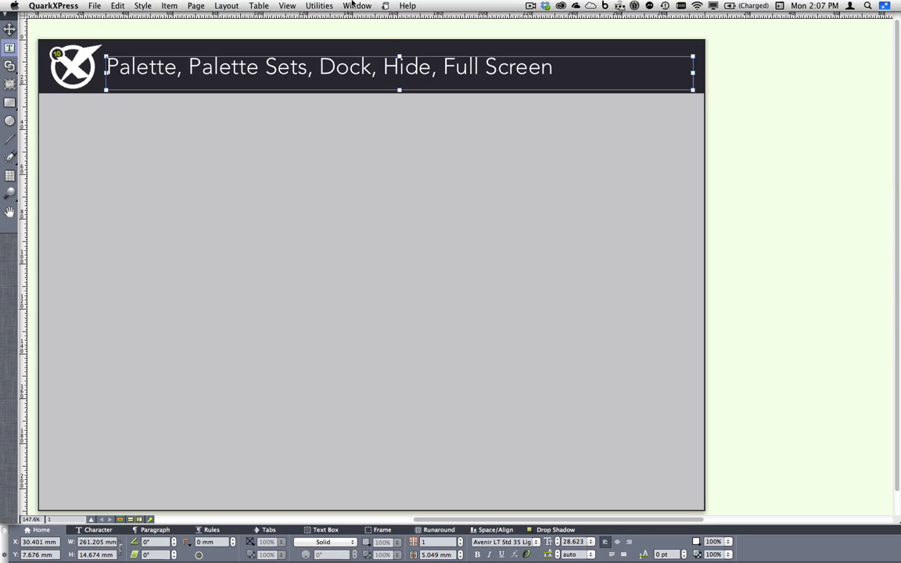
click(287, 5)
click(286, 82)
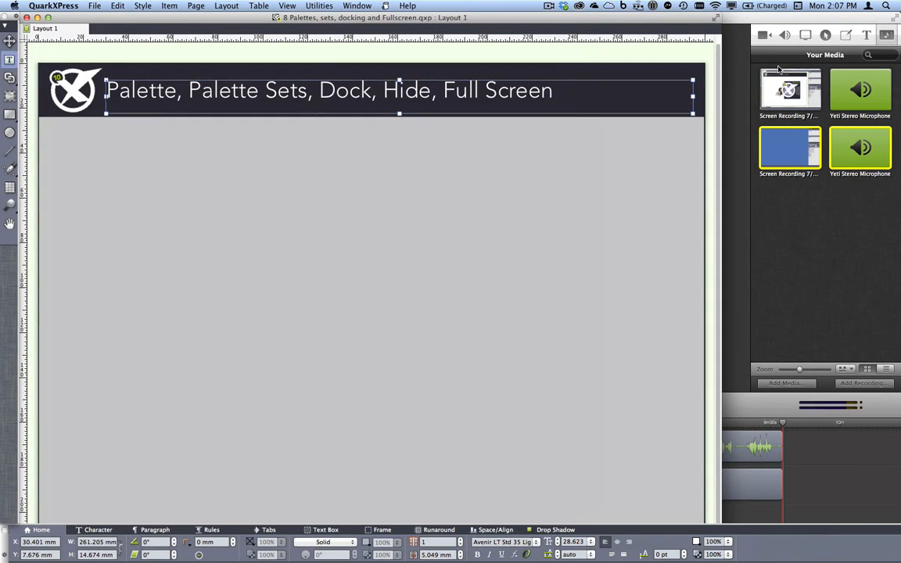
Select the gray picture box and turn hiding off for the Style Sheets and Colors group
click(652, 172)
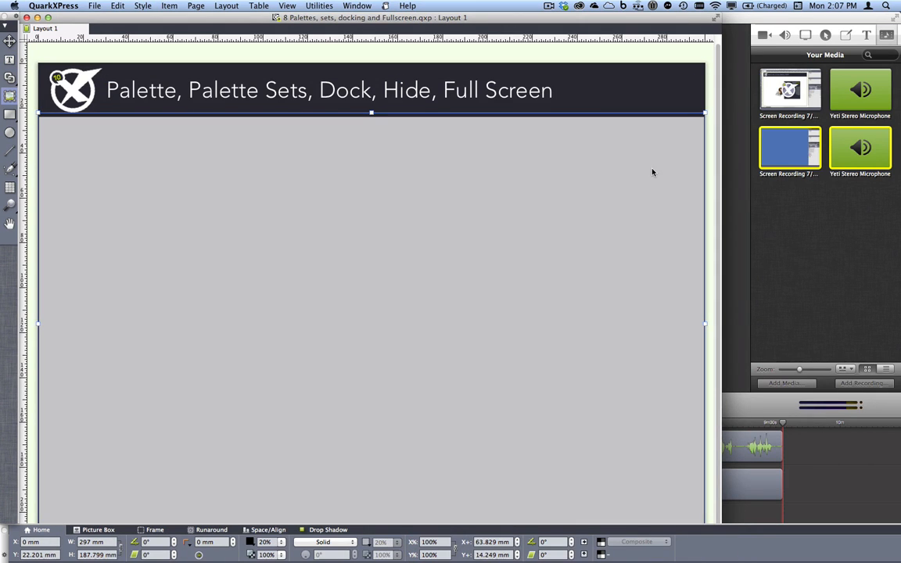
mouse_move(898, 47)
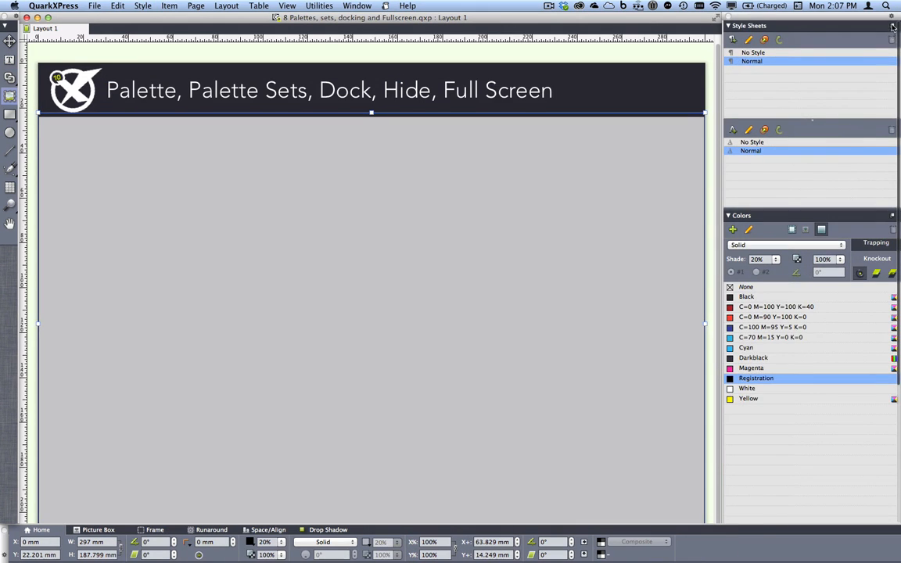
click(891, 16)
click(877, 21)
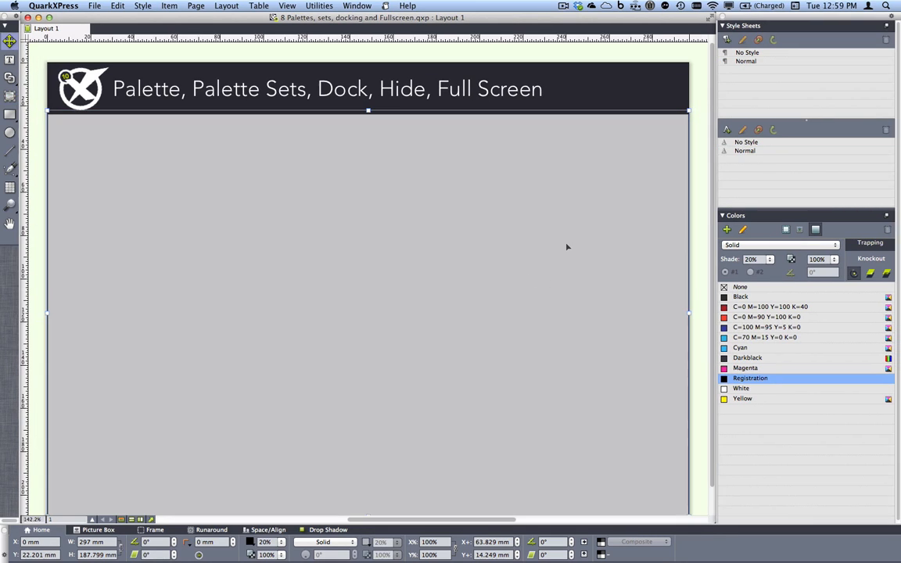
Close the palettes and docking project and bring 9 Navigator.qxp to the front
click(27, 17)
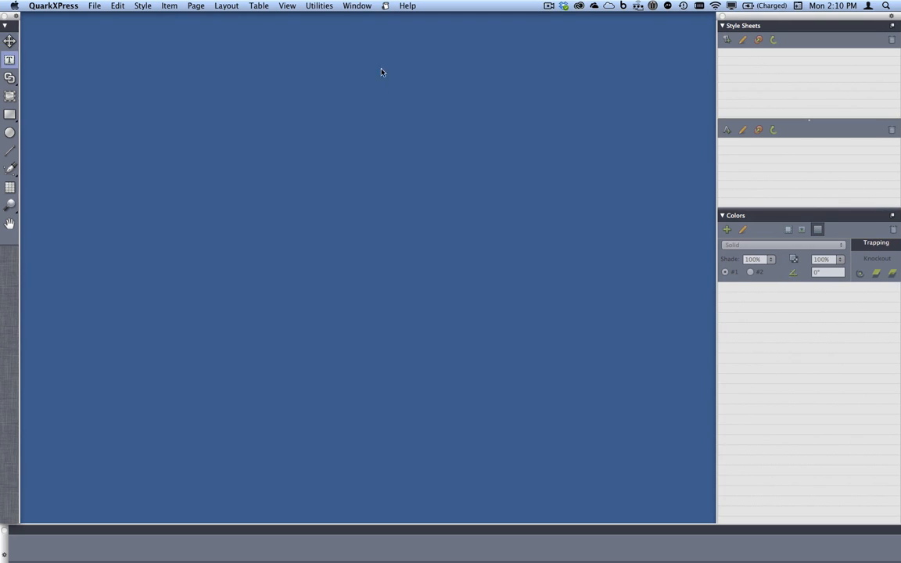
click(351, 5)
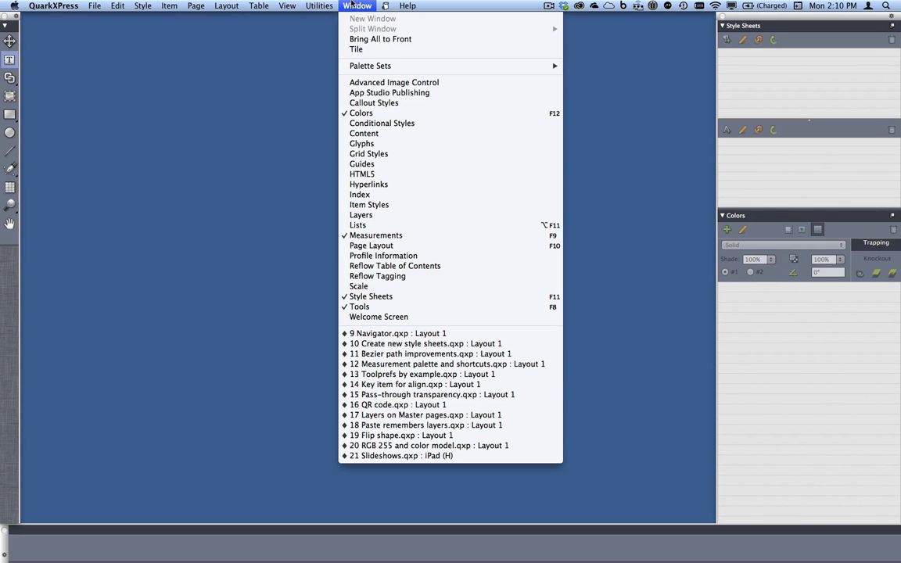
click(440, 334)
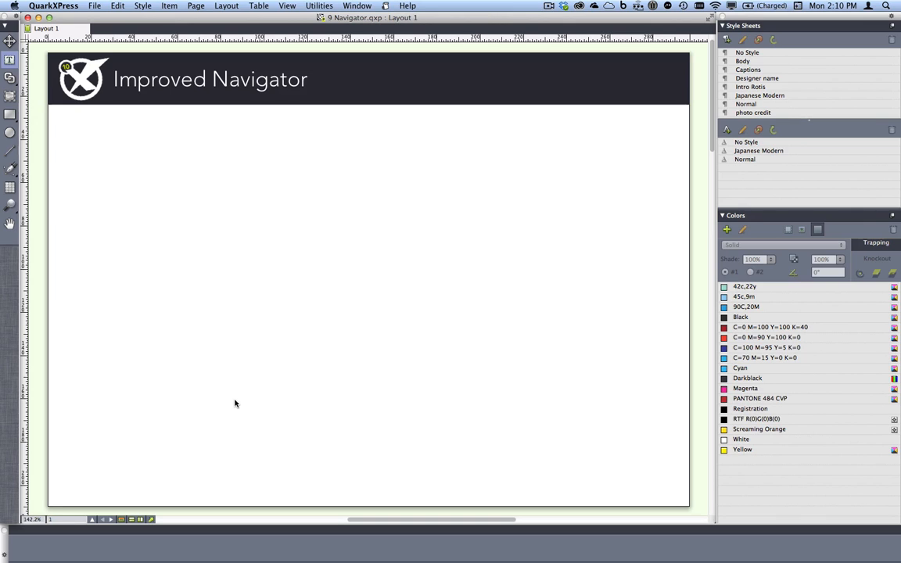
Show the page navigator and shrink and enlarge its page thumbnails
click(92, 520)
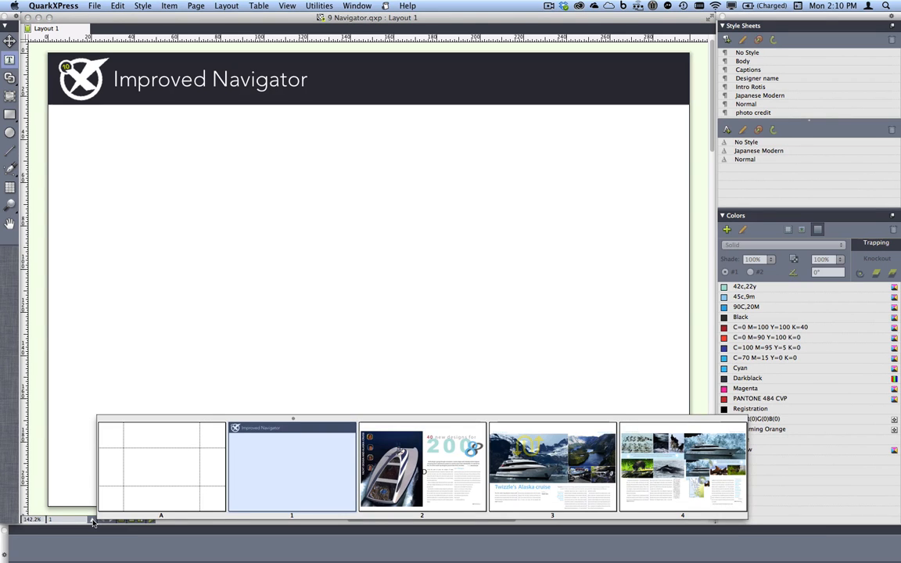
key(super+minus)
key(super+minus)
key(super+minus)
key(super+plus)
key(super+plus)
key(super+plus)
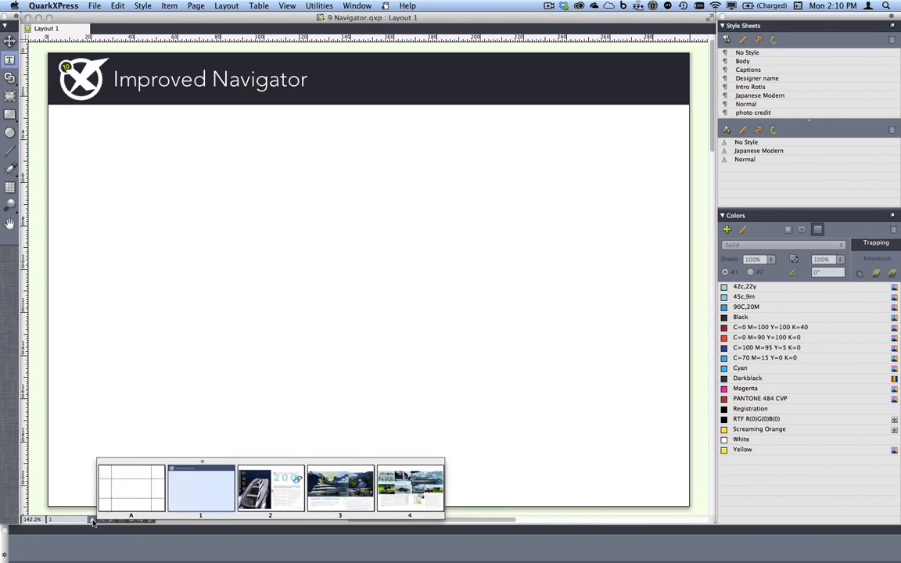
key(super+plus)
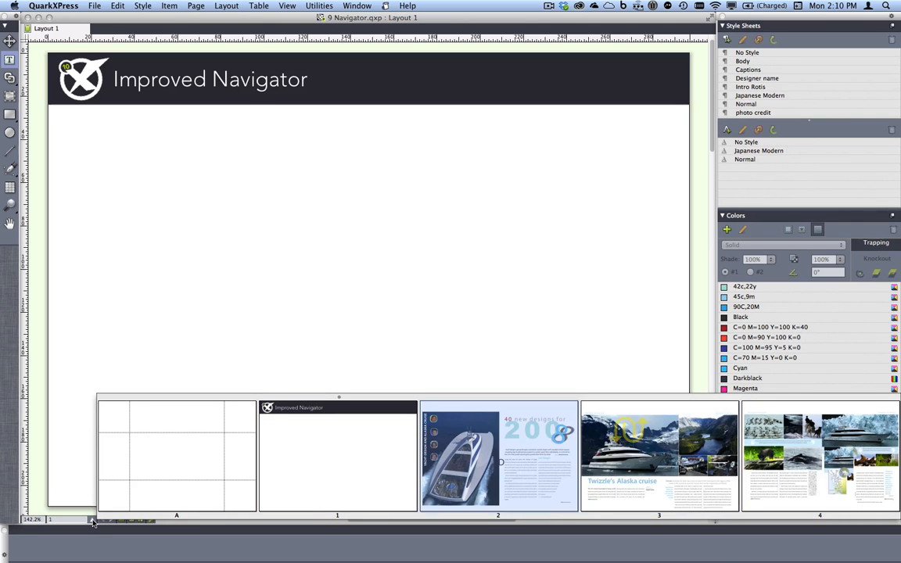
key(super+plus)
Step through the page thumbnails in the navigator and go to page 3
key(Right)
key(Right)
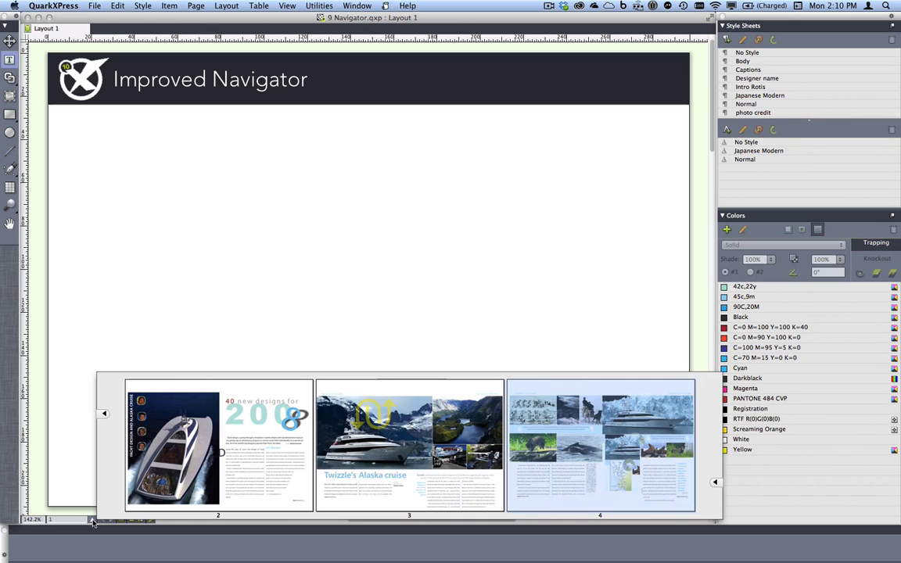
key(Left)
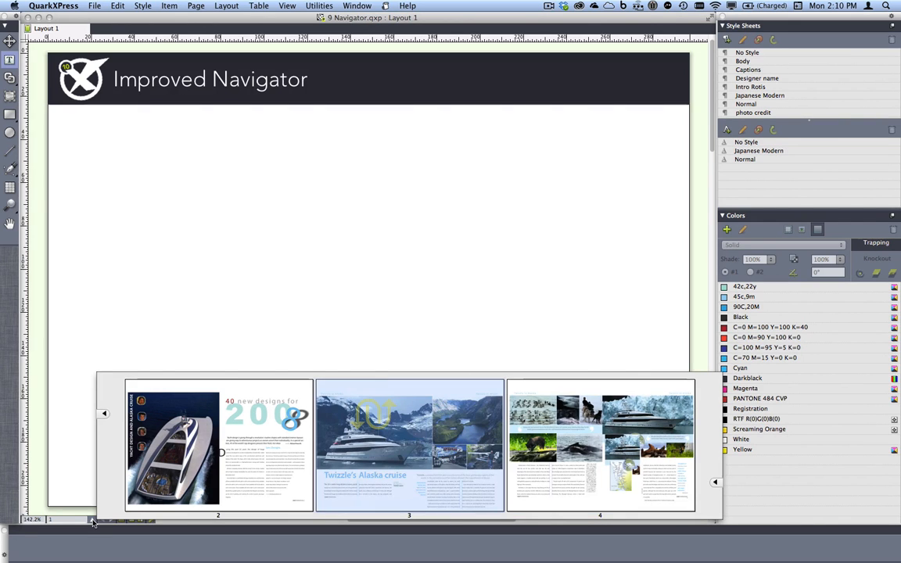
key(Return)
Reopen the page navigator, scroll its thumbnails back toward page 1, and choose page 3
click(92, 522)
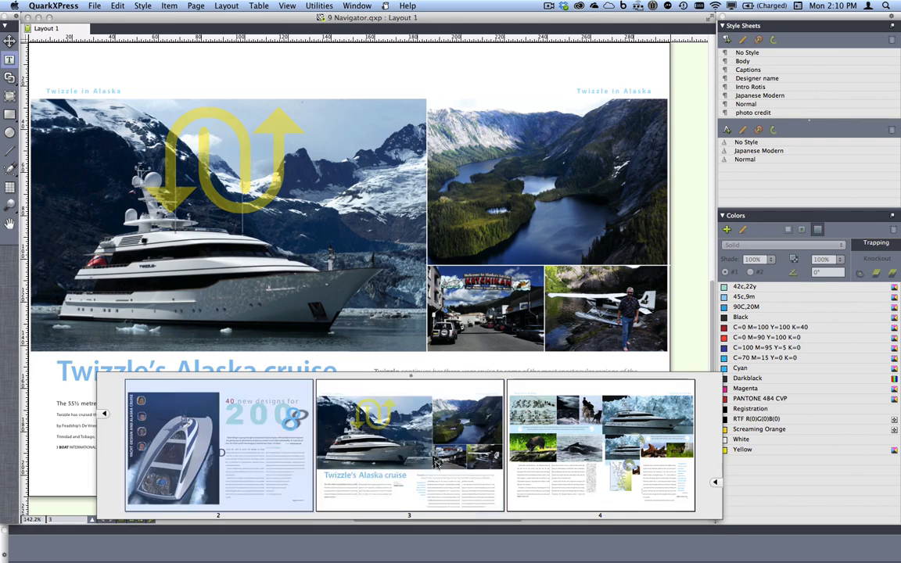
click(715, 482)
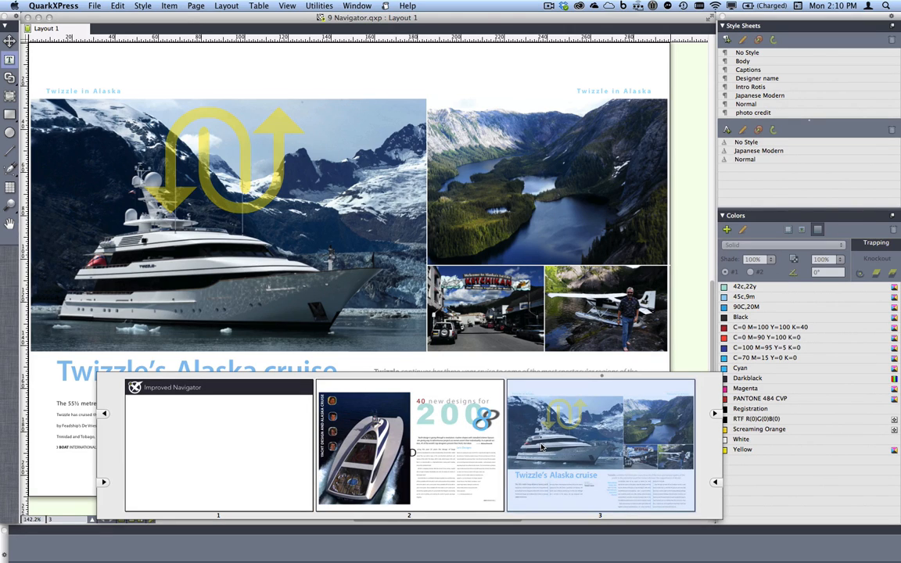
click(541, 447)
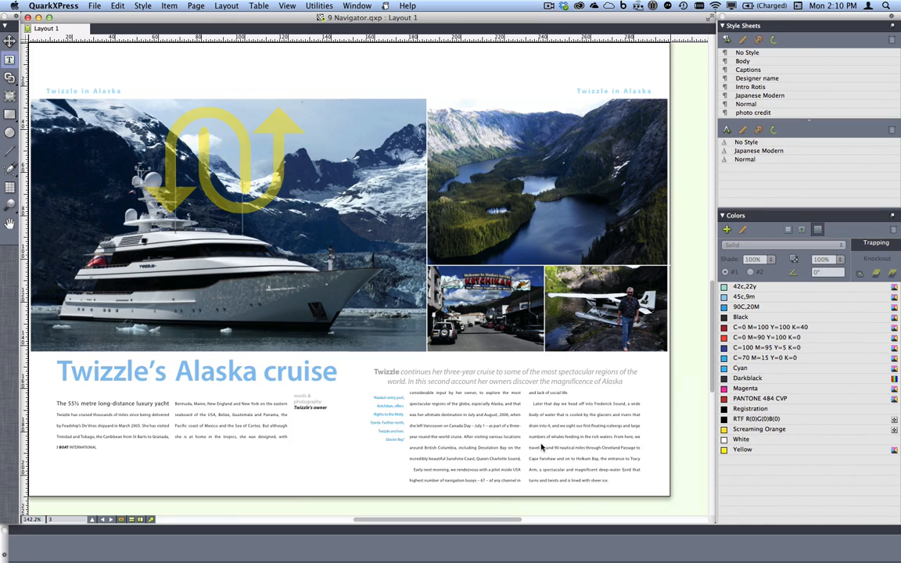
Close the Navigator project and bring 10 Create new style sheets.qxp to the front
key(super+w)
click(358, 6)
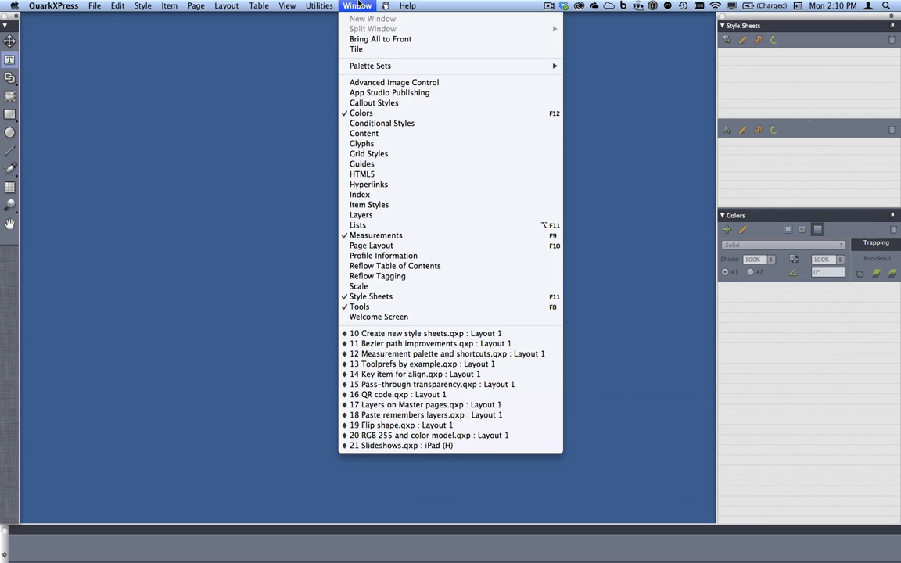
click(457, 334)
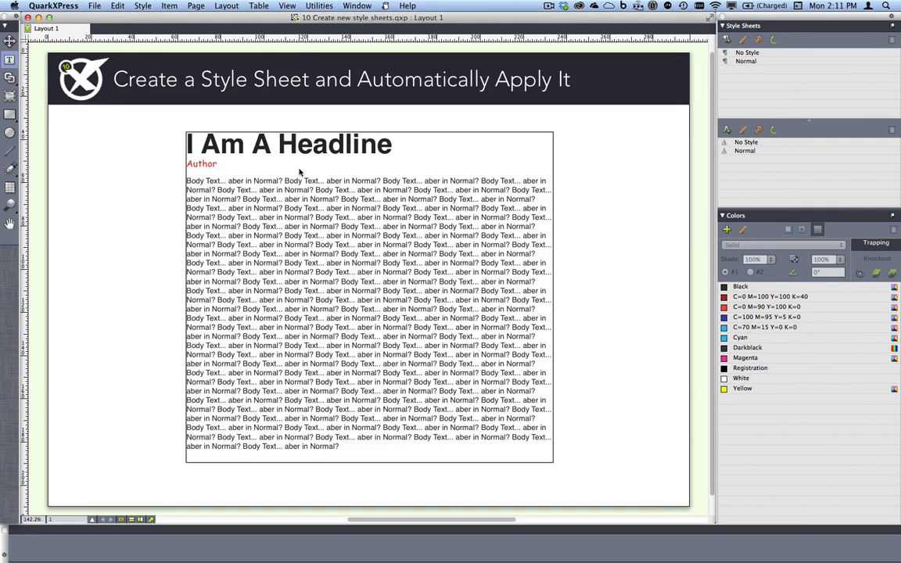
Create a paragraph style sheet named Headline from the formatting of the "I Am A Headline" line
click(274, 144)
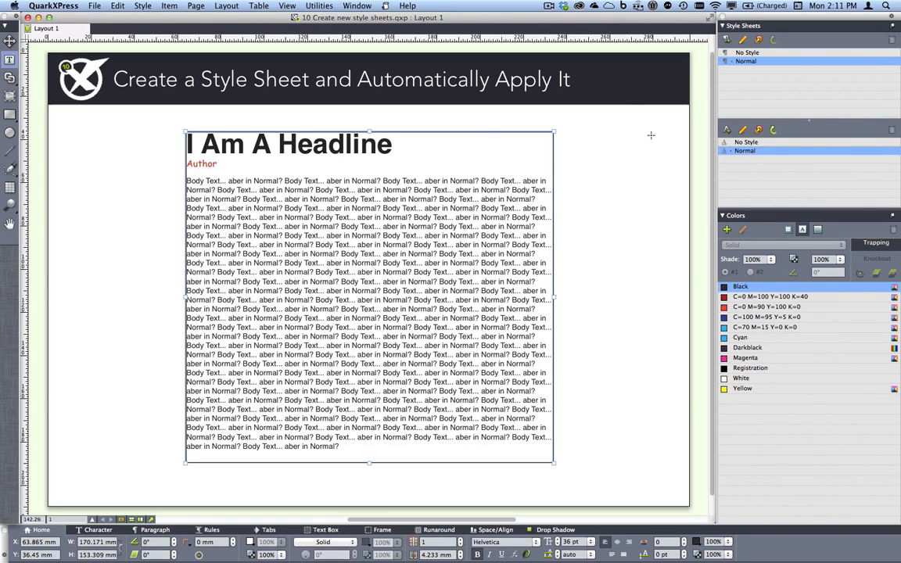
click(728, 41)
text(He)
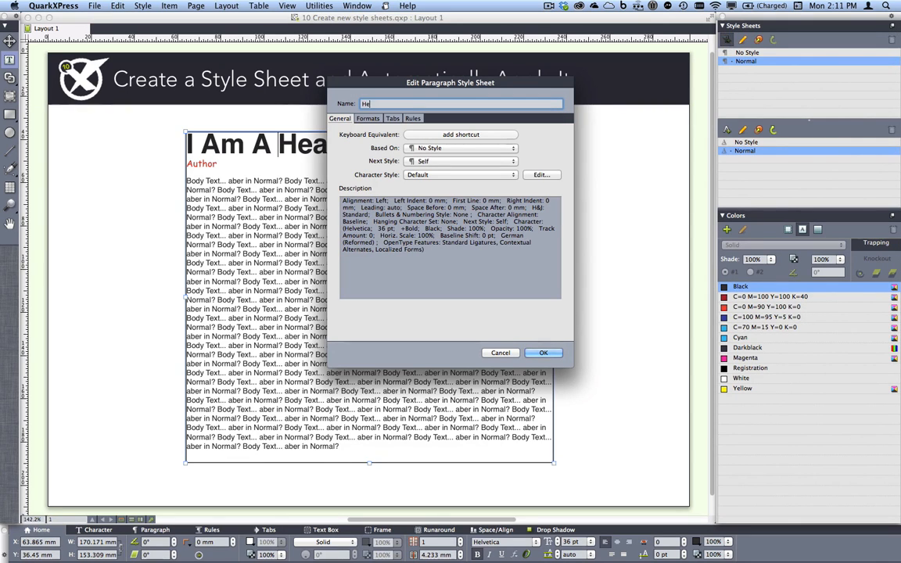
text(adline)
click(543, 352)
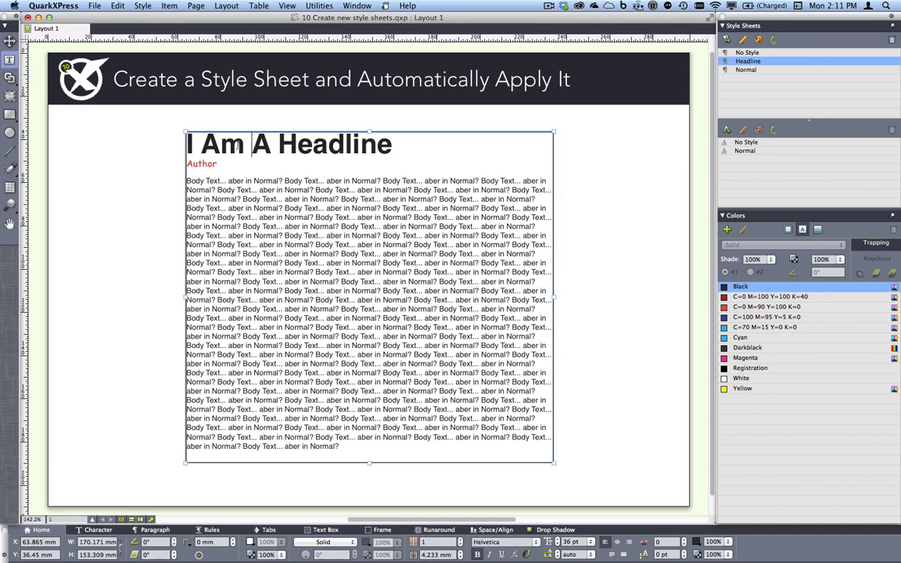
Create a paragraph style sheet named Author from the formatting of the red Author line
click(201, 164)
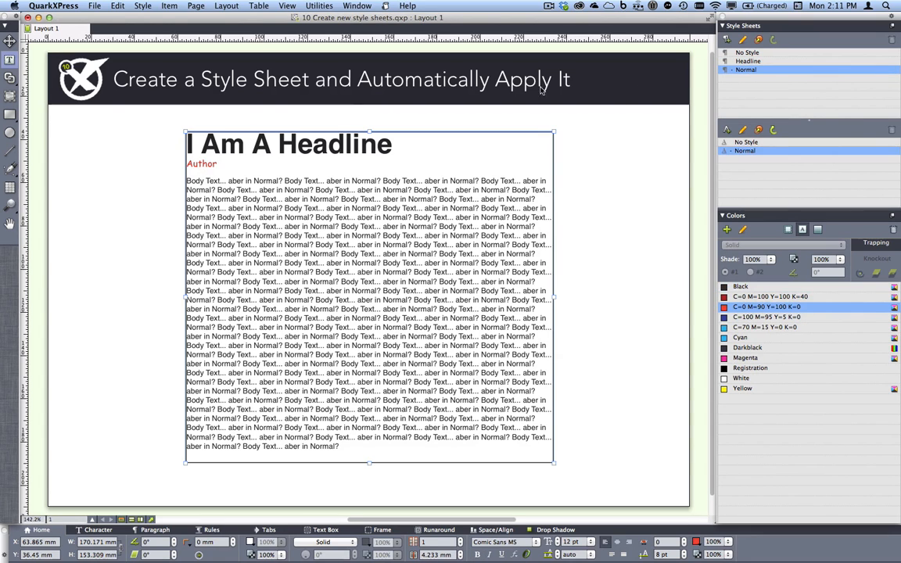
click(727, 40)
text(Aut)
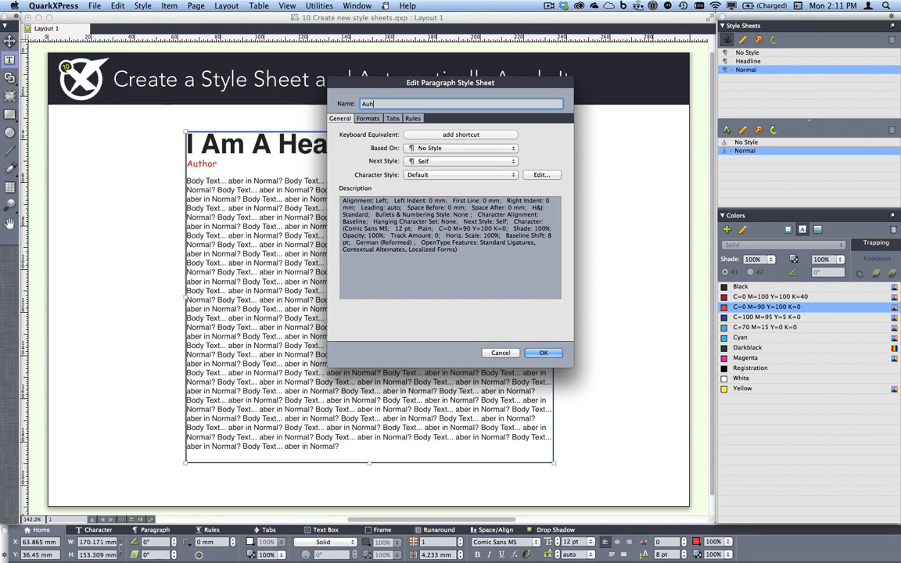
text(hor)
click(545, 353)
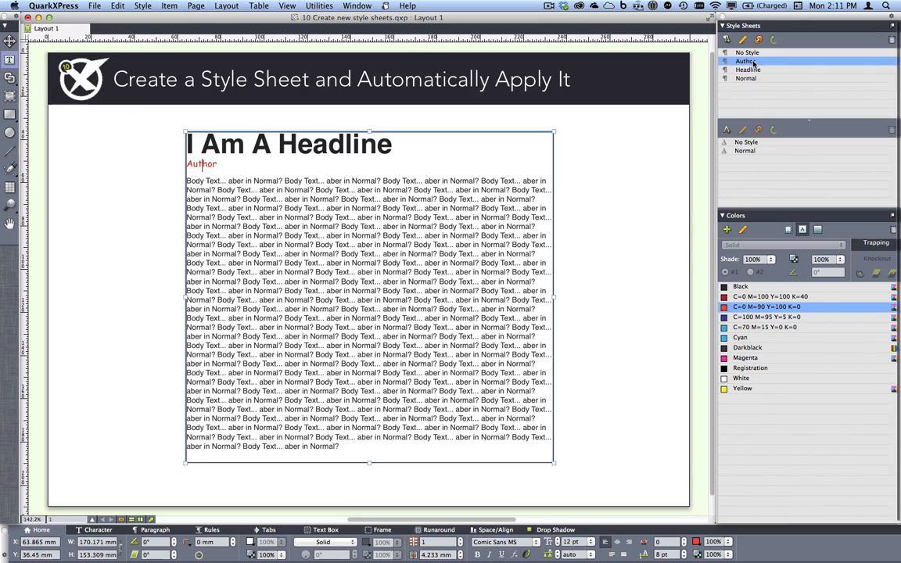
Close the style sheets project without saving and bring 11 Bezier path improvements.qxp to the front
key(super+w)
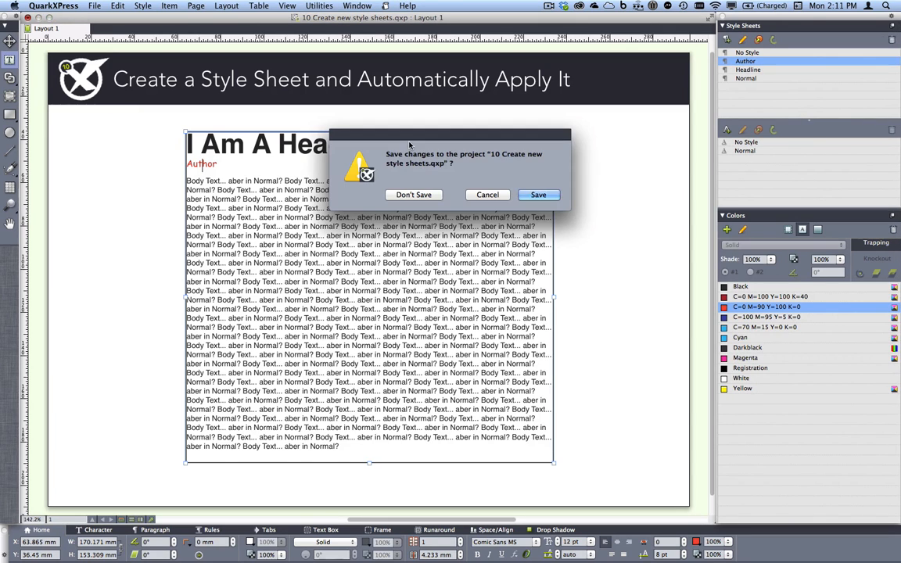
click(413, 194)
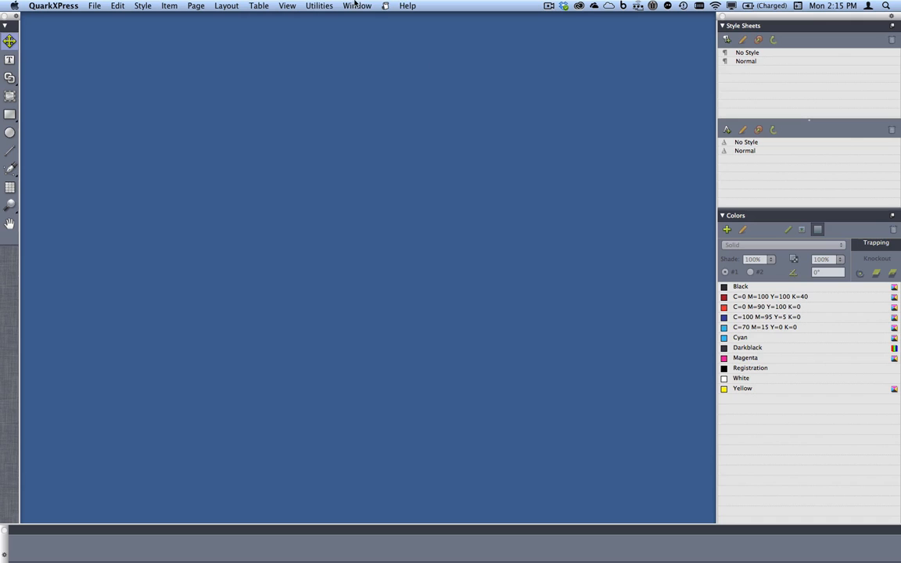
click(354, 5)
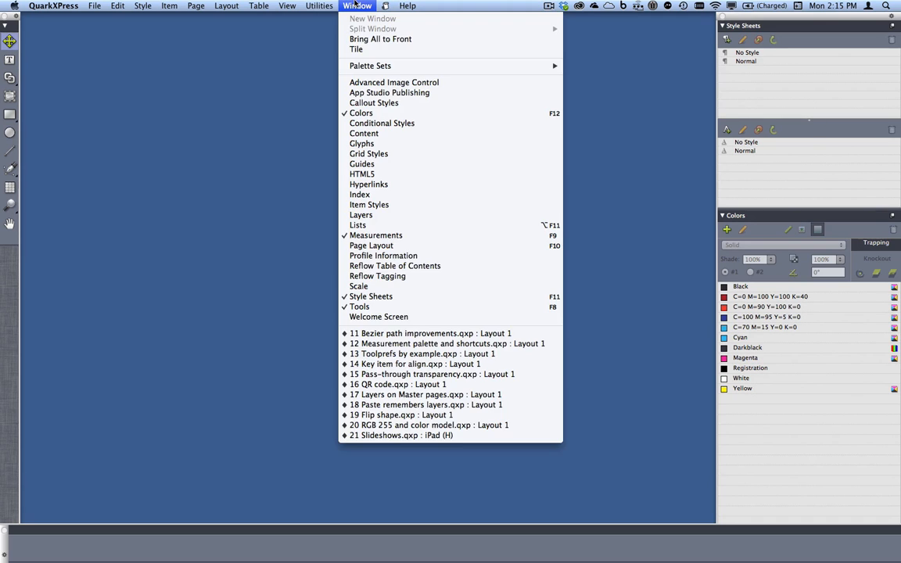
click(406, 333)
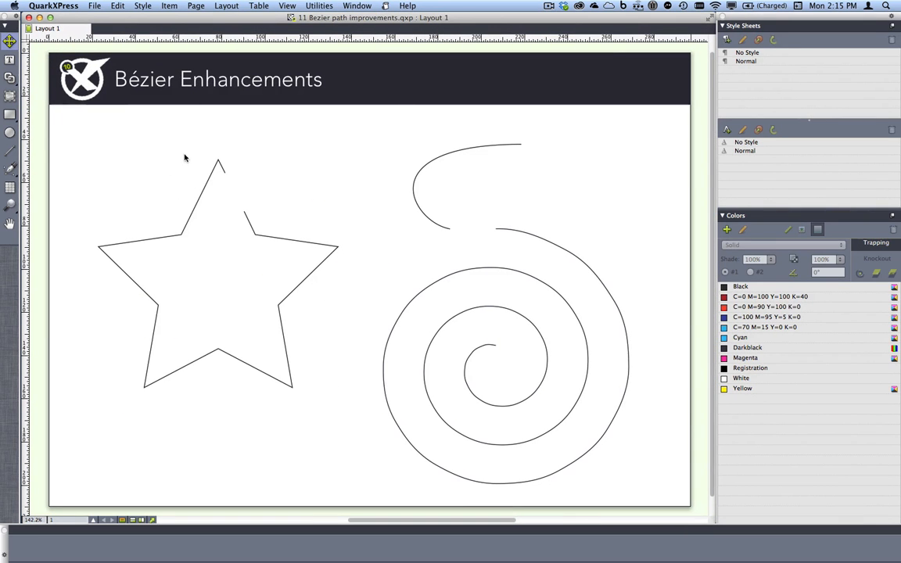
Close the gap in the star's outline by connecting its two open endpoints with the Bézier Pen tool
click(308, 279)
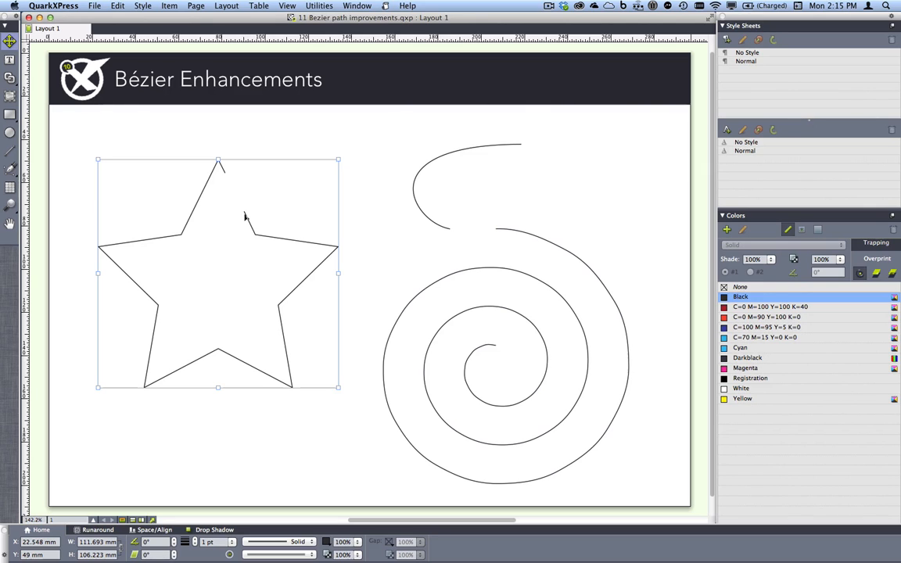
key(z)
drag(202, 156, 276, 237)
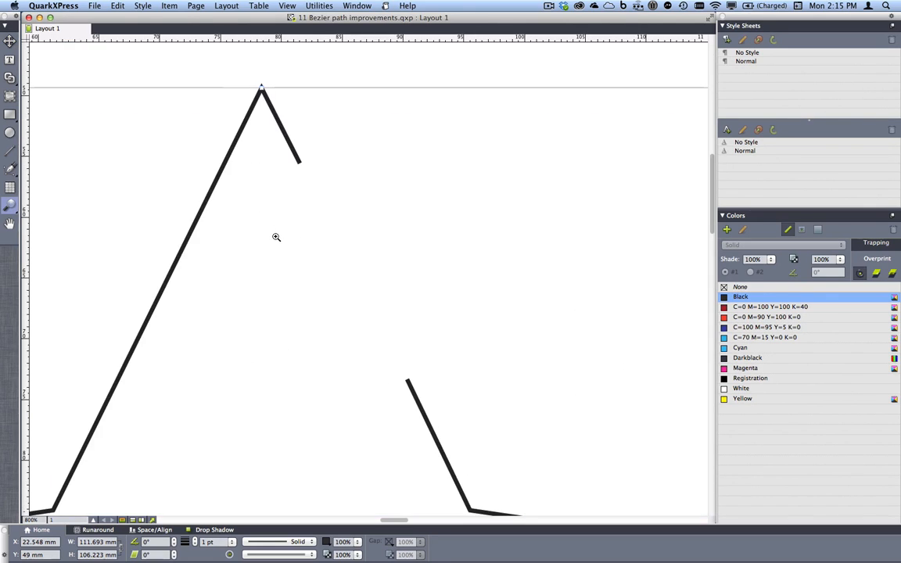
click(10, 169)
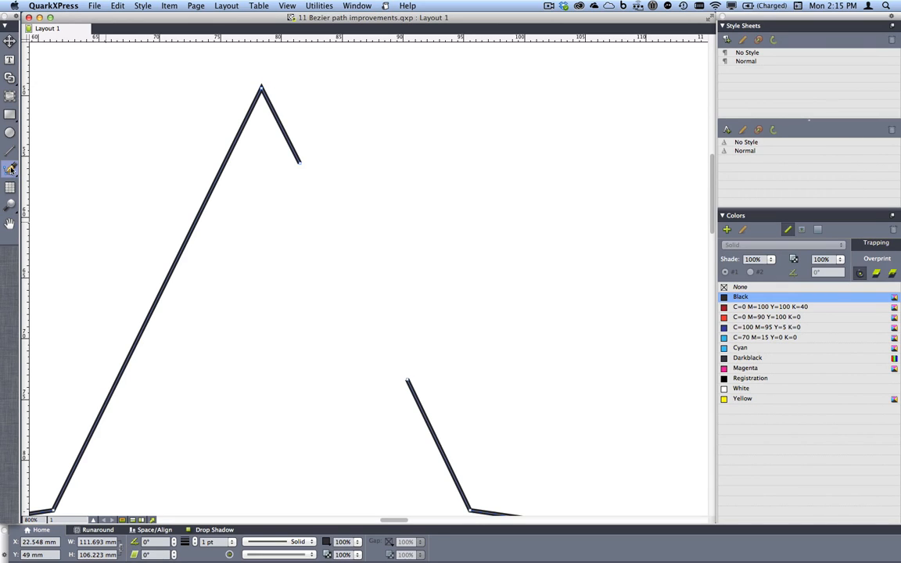
click(10, 169)
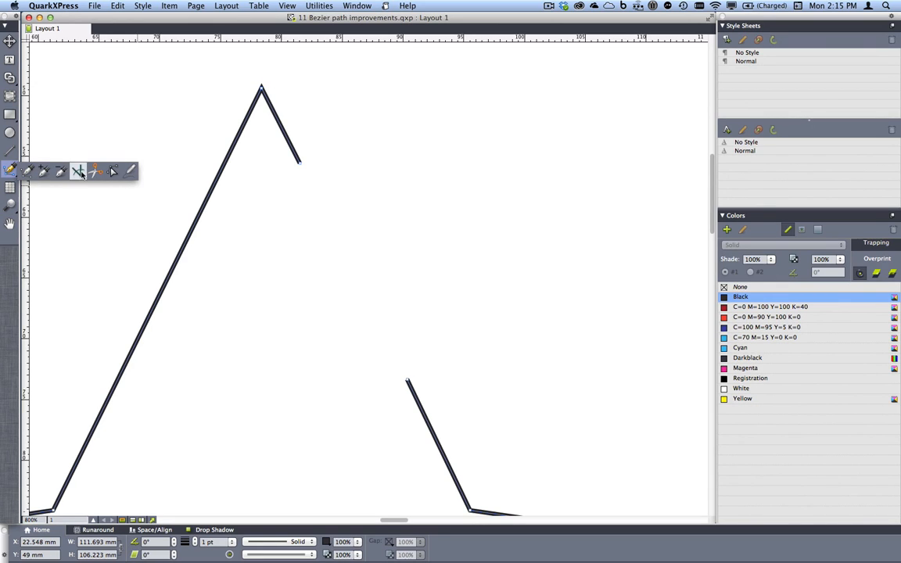
click(79, 172)
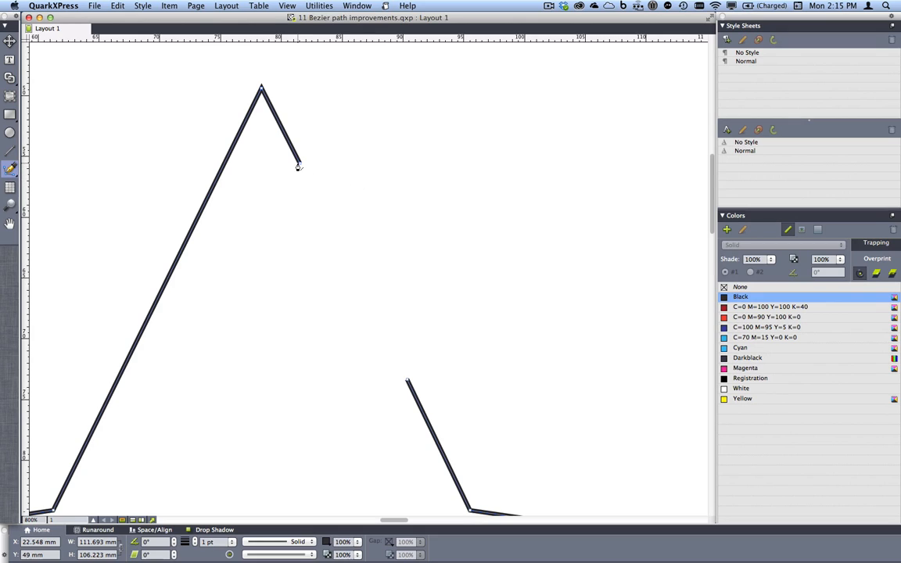
click(299, 165)
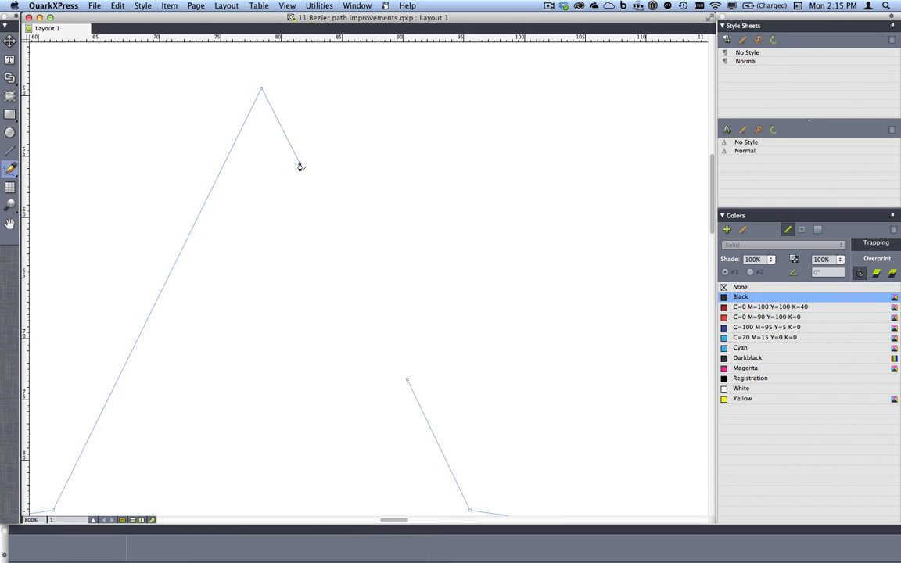
click(407, 382)
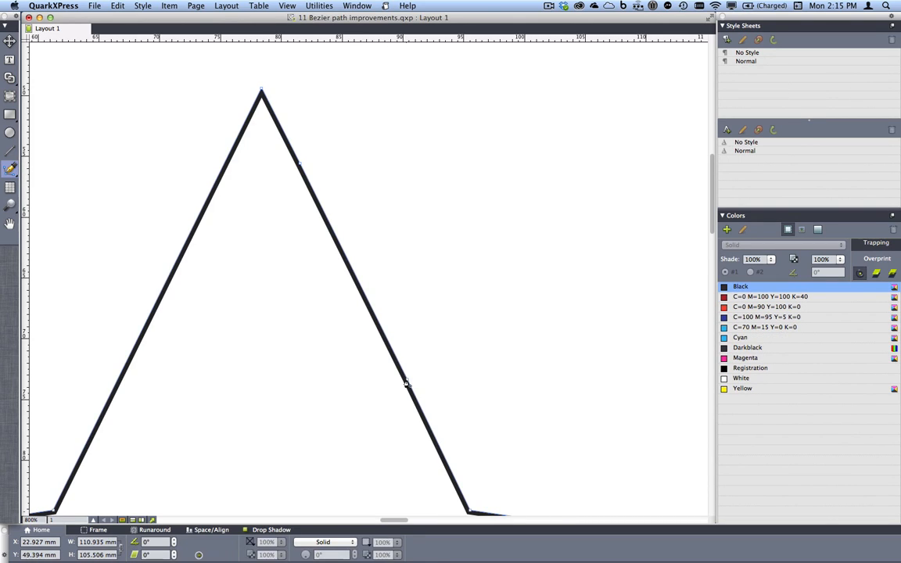
Fill the closed star with yellow and switch back to the Item tool
click(251, 542)
click(261, 538)
key(super+0)
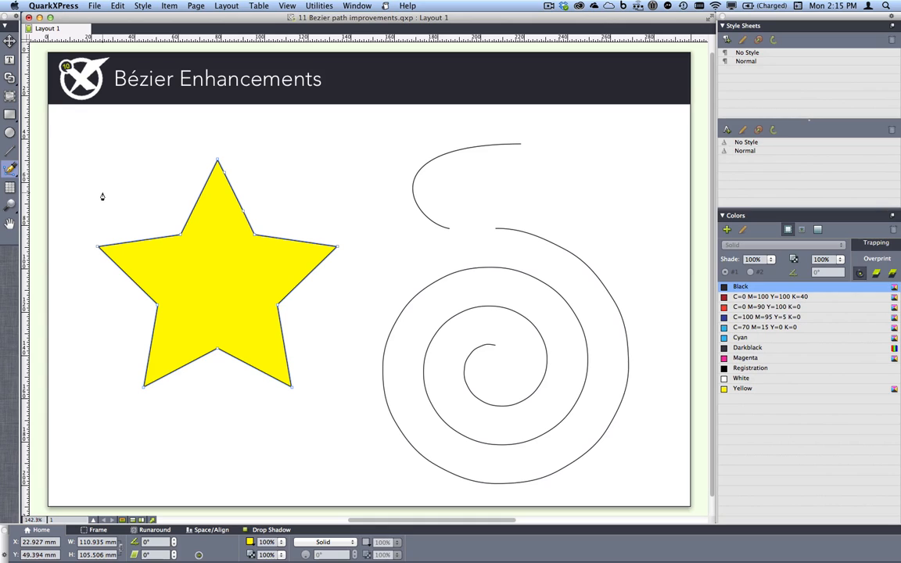
key(v)
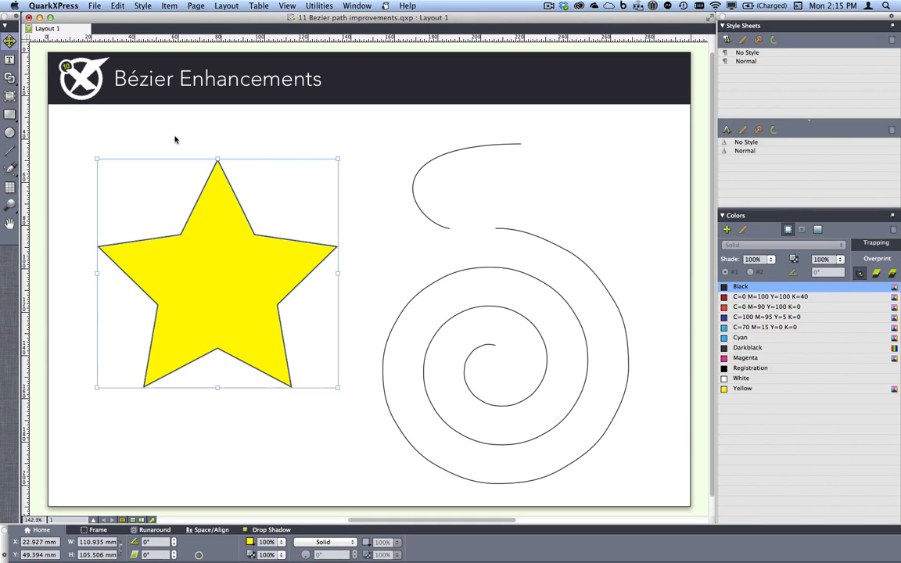
Bridge the gap between the lower end of the open curve and the outer end of the spiral with the Bézier Pen tool
drag(361, 121, 577, 268)
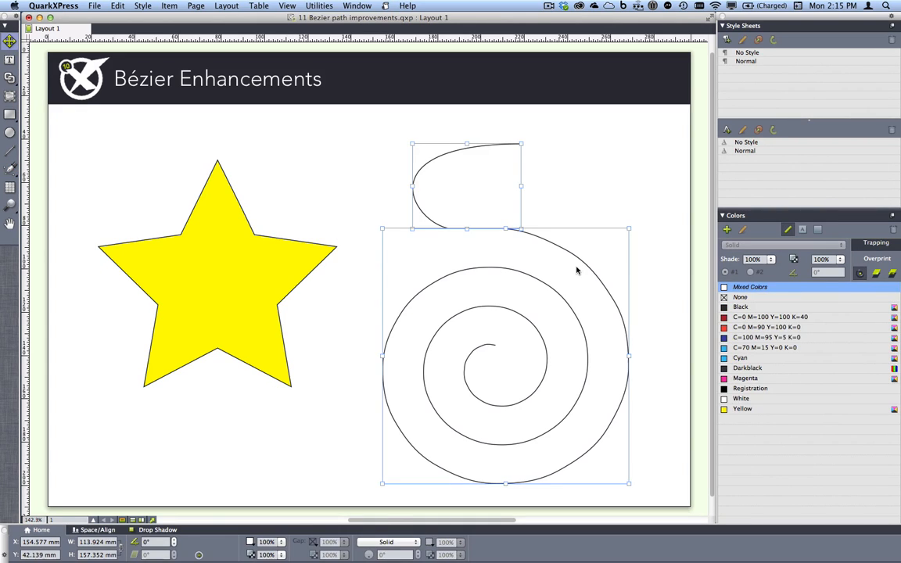
key(z)
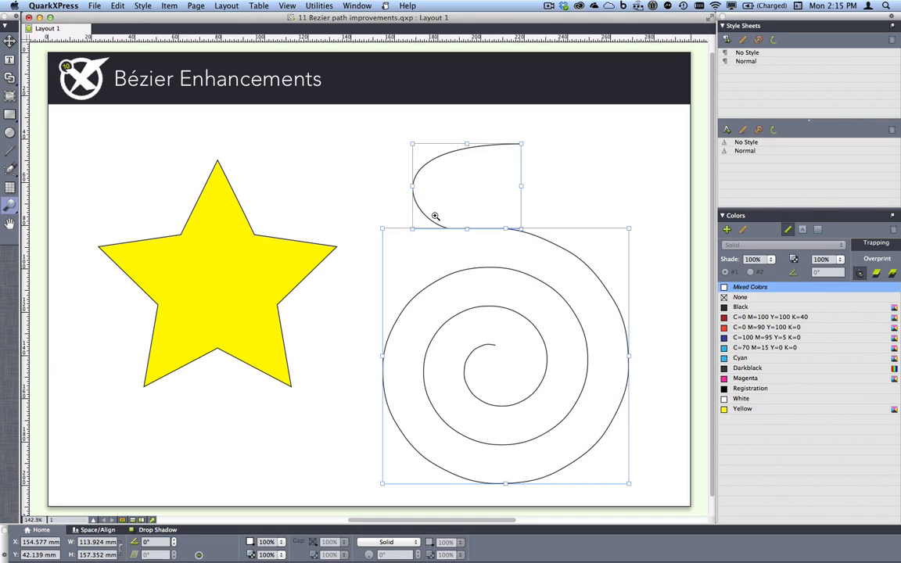
drag(435, 217, 529, 238)
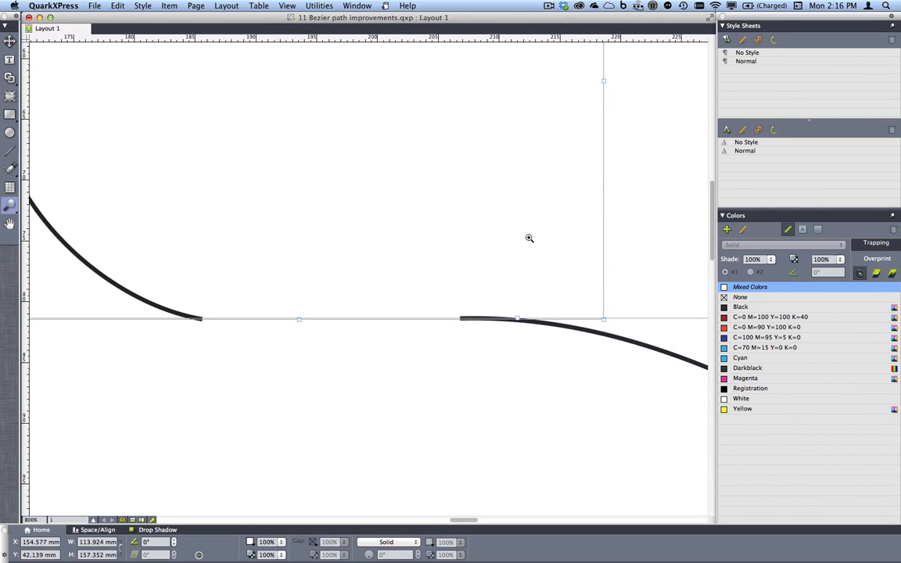
key(p)
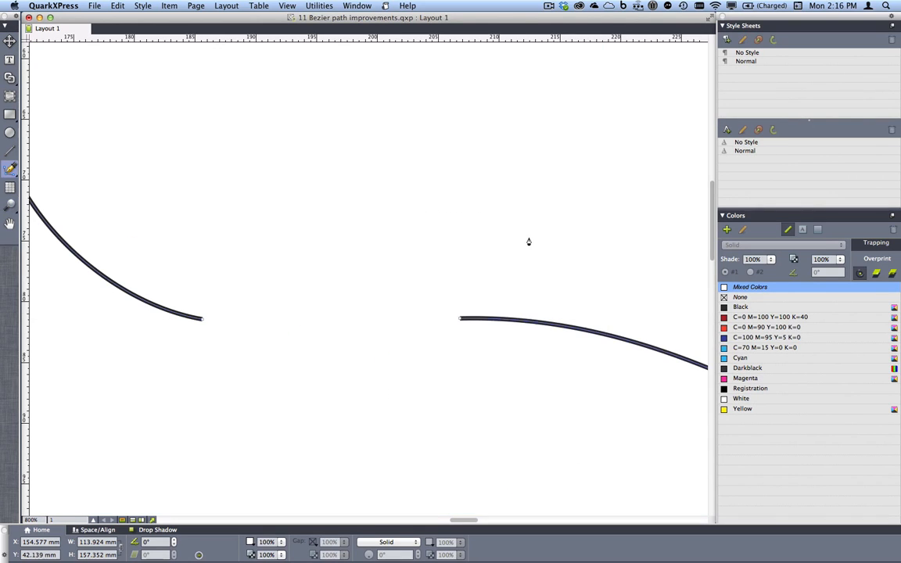
click(202, 319)
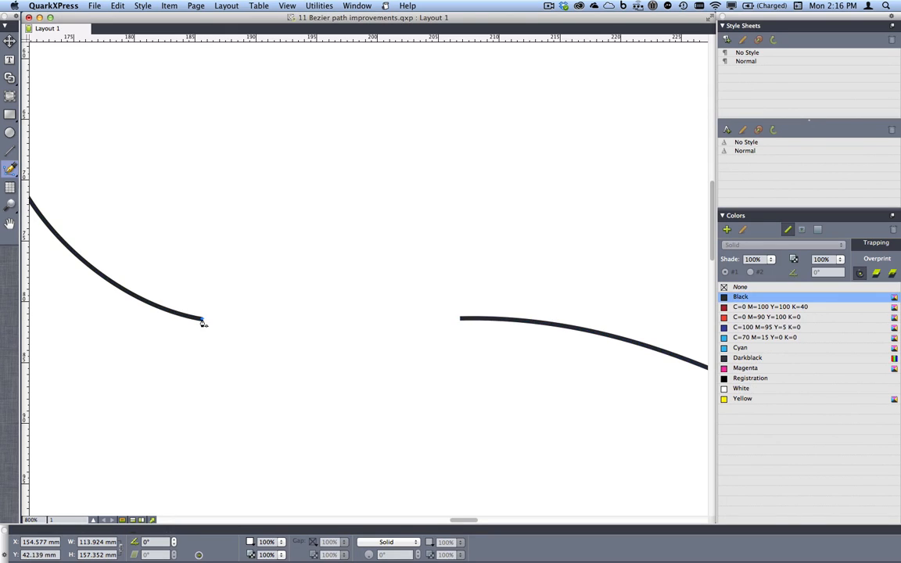
click(461, 320)
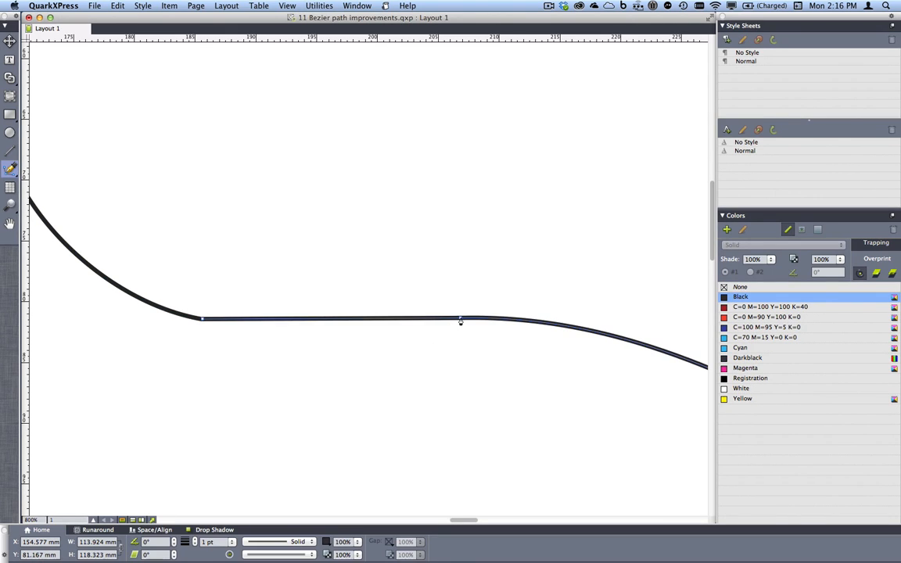
key(super+0)
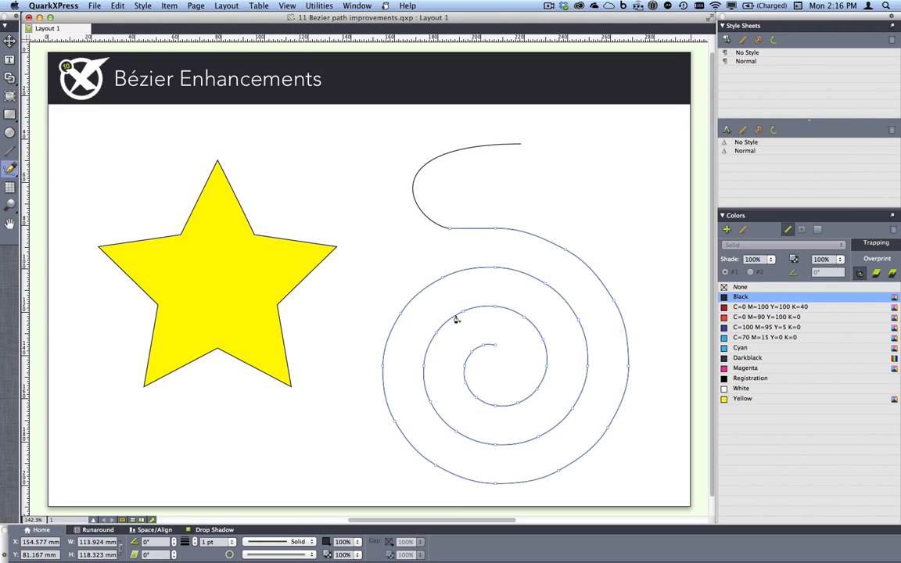
Select the upper curve and the extended spiral and merge them into a single path
key(v)
drag(384, 181, 544, 287)
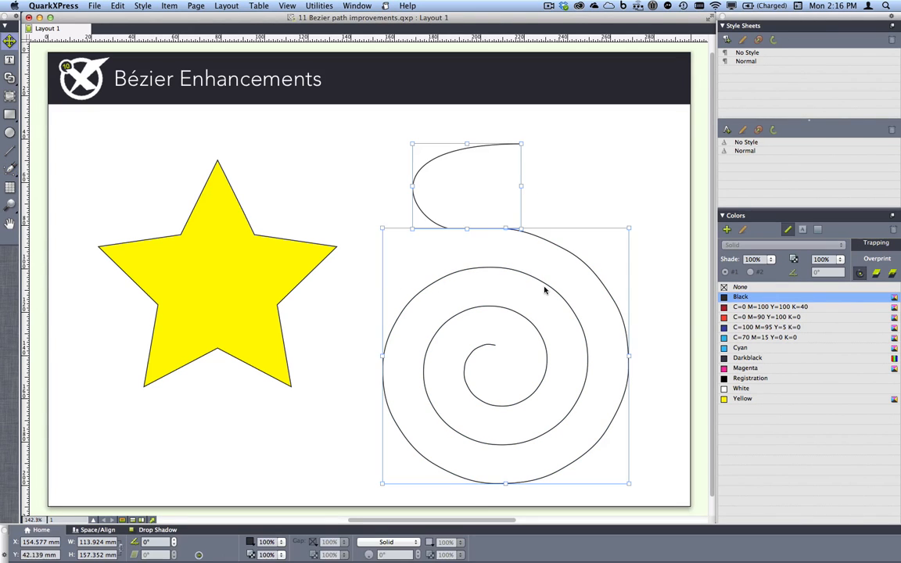
click(161, 5)
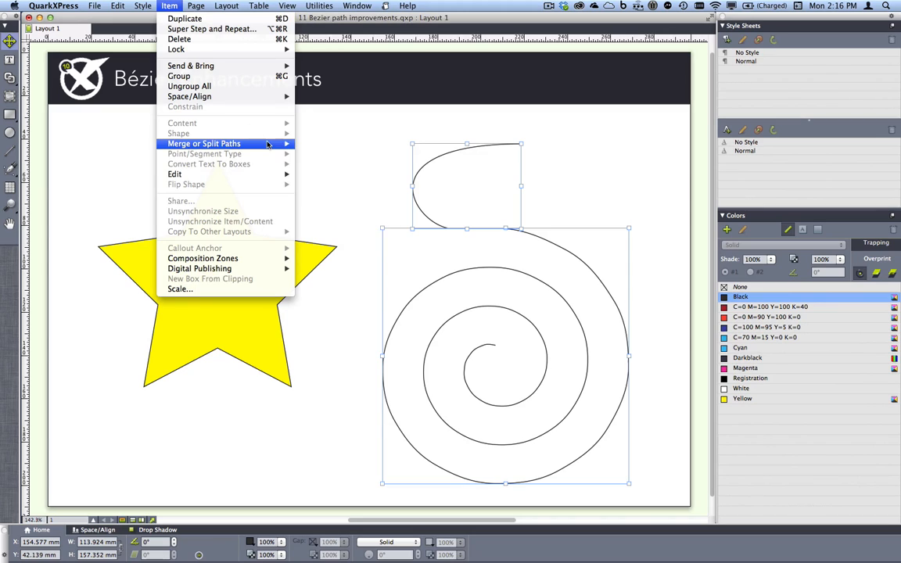
mouse_move(266, 144)
click(324, 204)
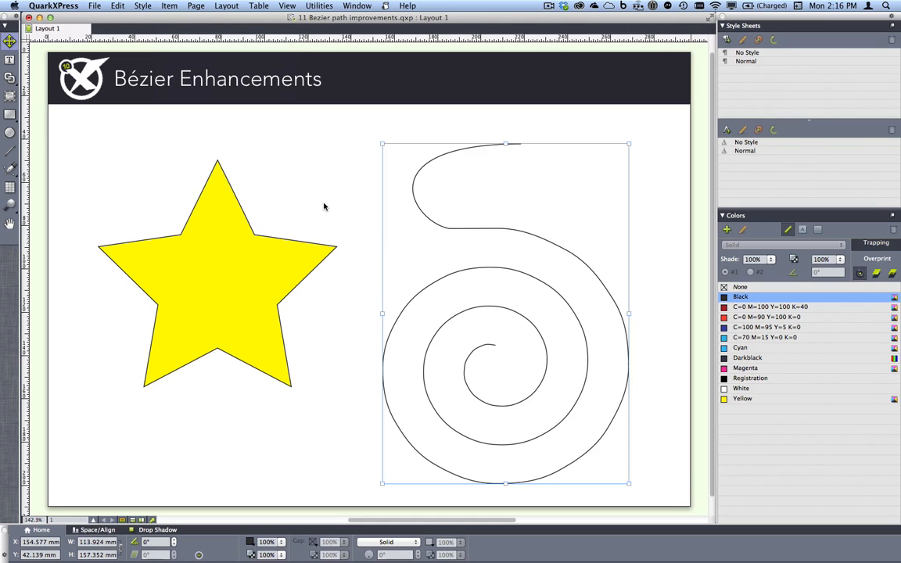
Close the Bézier project without saving and bring 12 Measurement palette and shortcuts.qxp to the front
key(super+w)
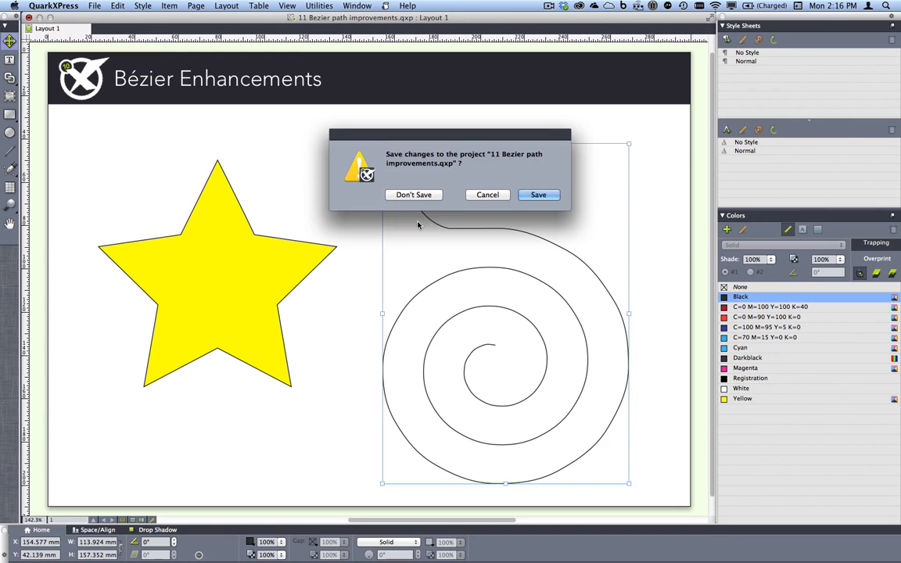
click(421, 194)
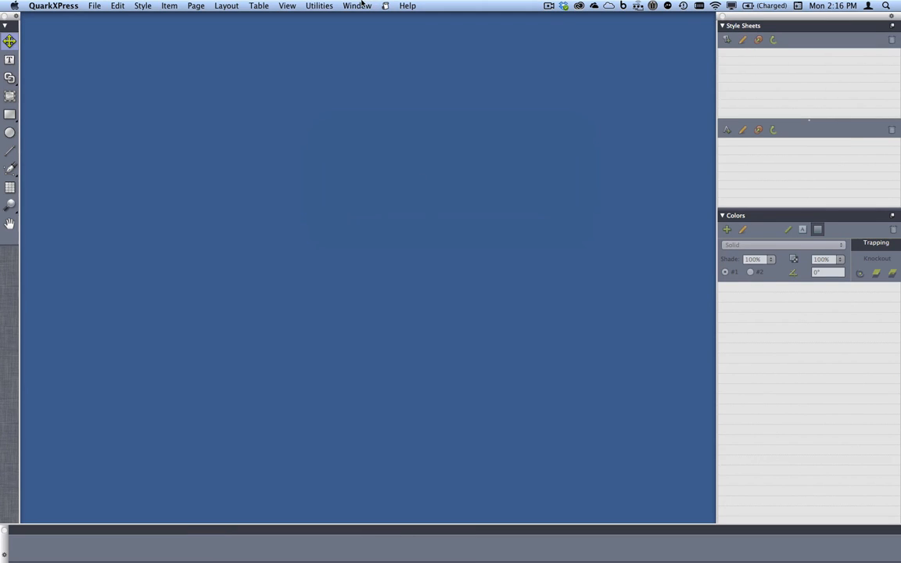
click(356, 6)
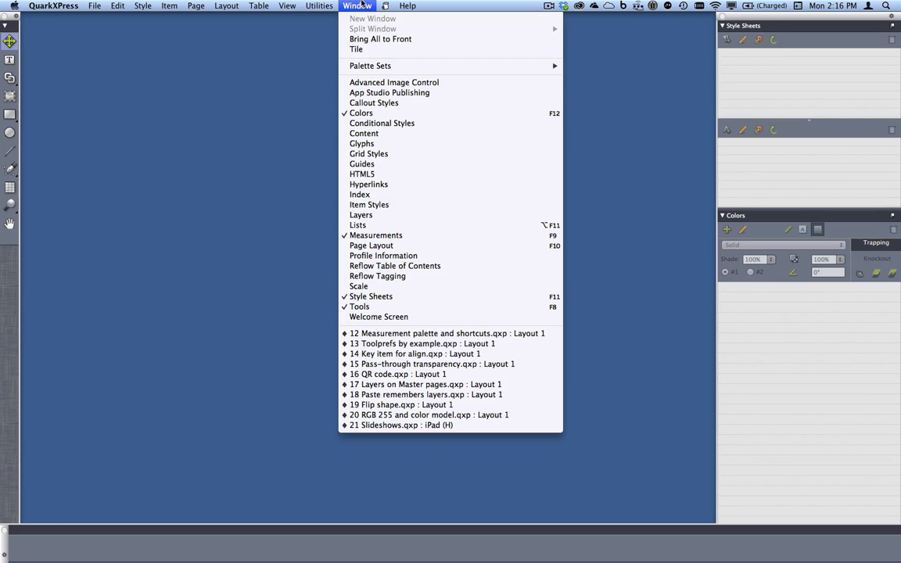
click(458, 333)
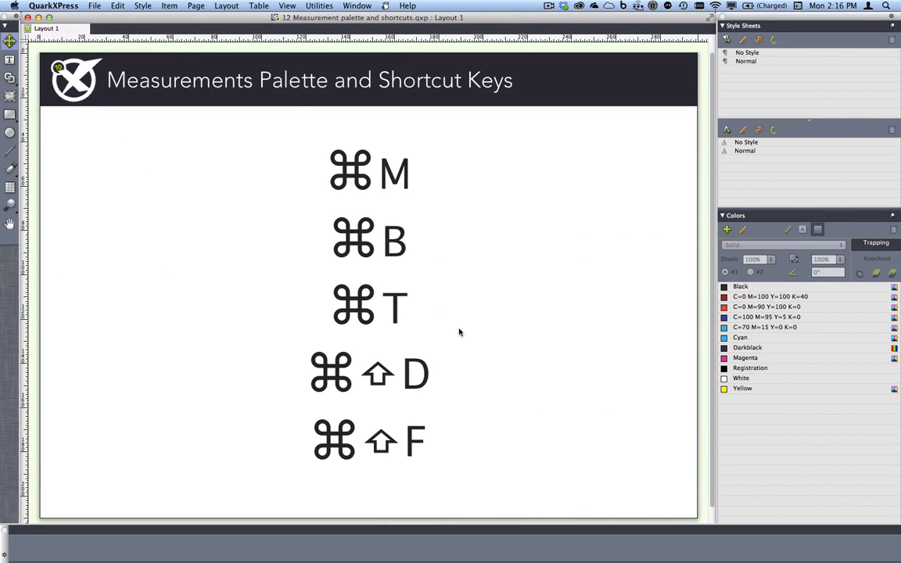
Select the text box with the shortcut list and show its Space/Align settings in the Measurements palette
click(370, 160)
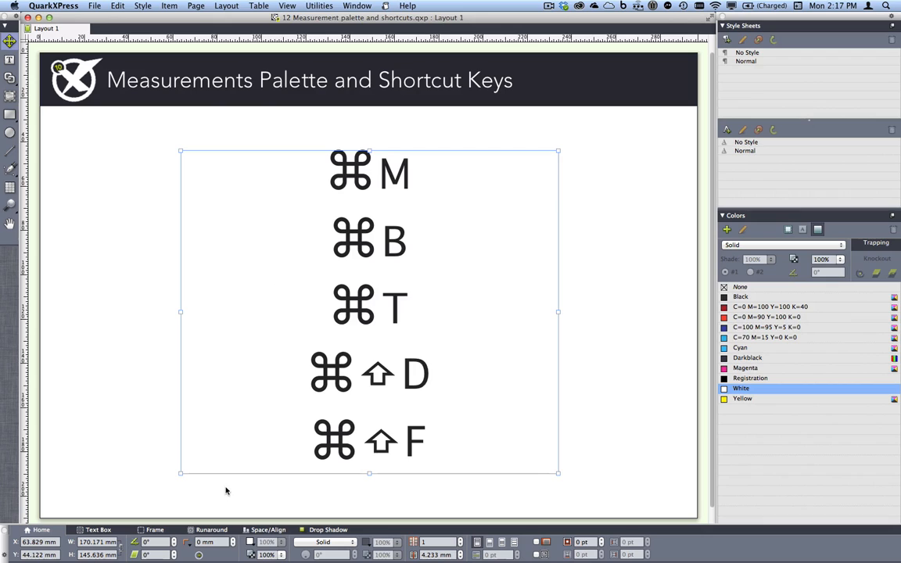
click(257, 530)
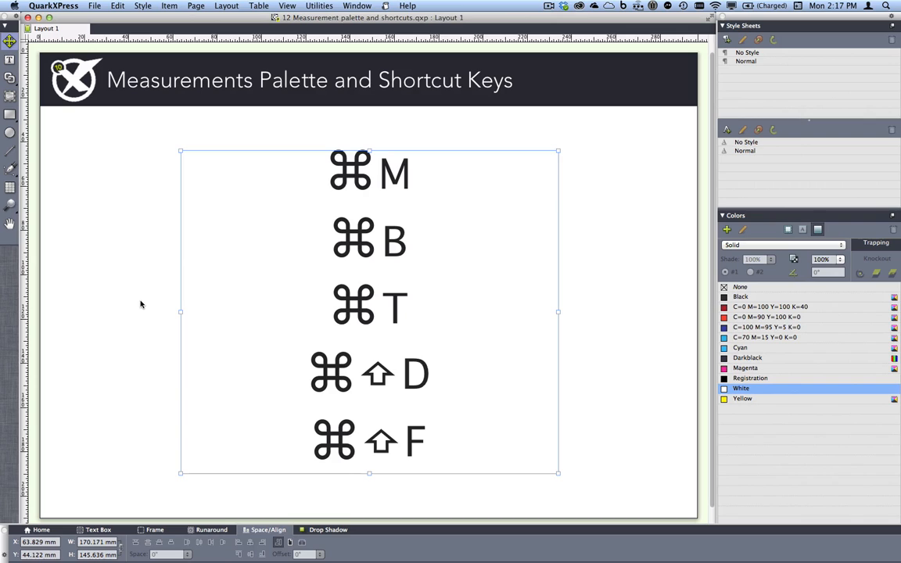
key(super+alt+m)
Close the shortcuts project and bring 13 Toolprefs by example.qxp to the front
click(28, 16)
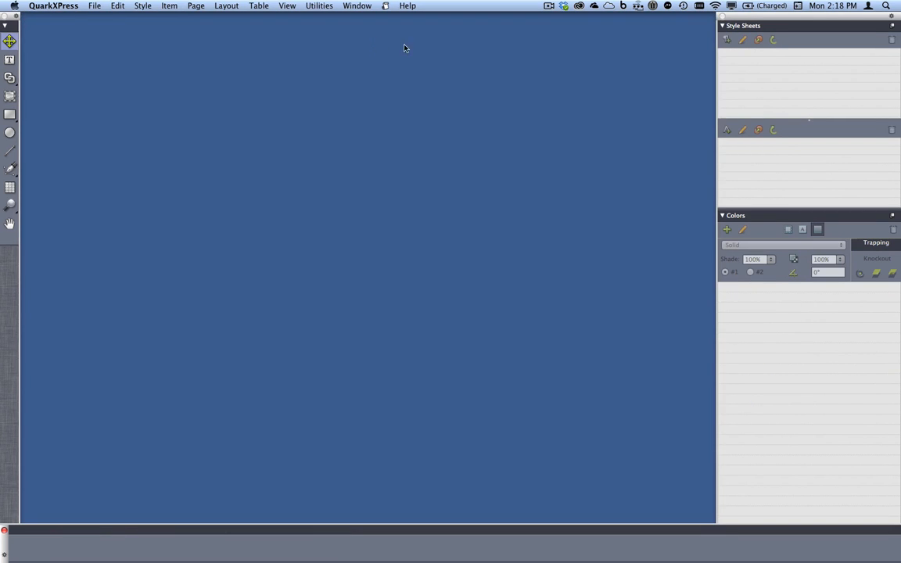
click(357, 5)
click(422, 334)
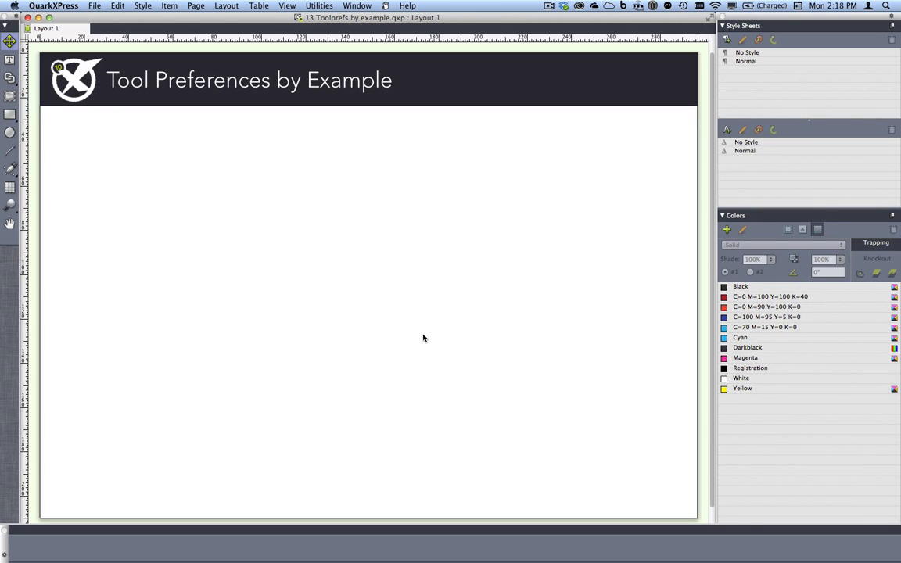
Draw a rectangular picture box in the upper-left part of the page and give it a 6 pt solid frame
key(r)
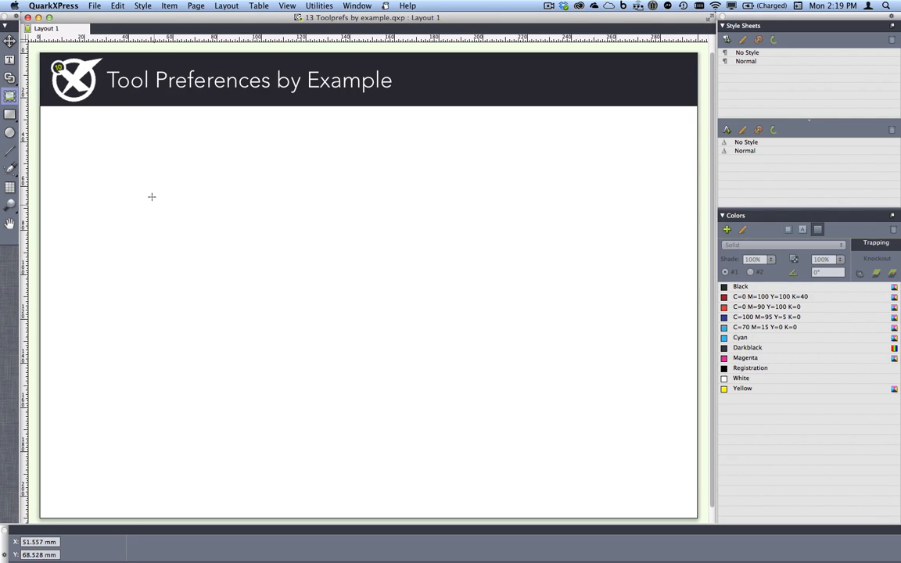
drag(152, 175, 301, 309)
click(155, 529)
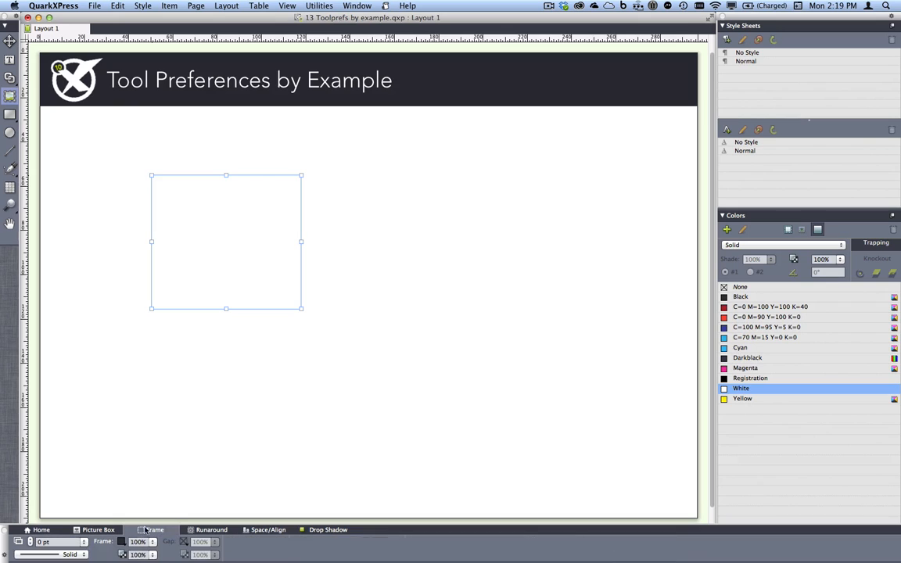
click(82, 541)
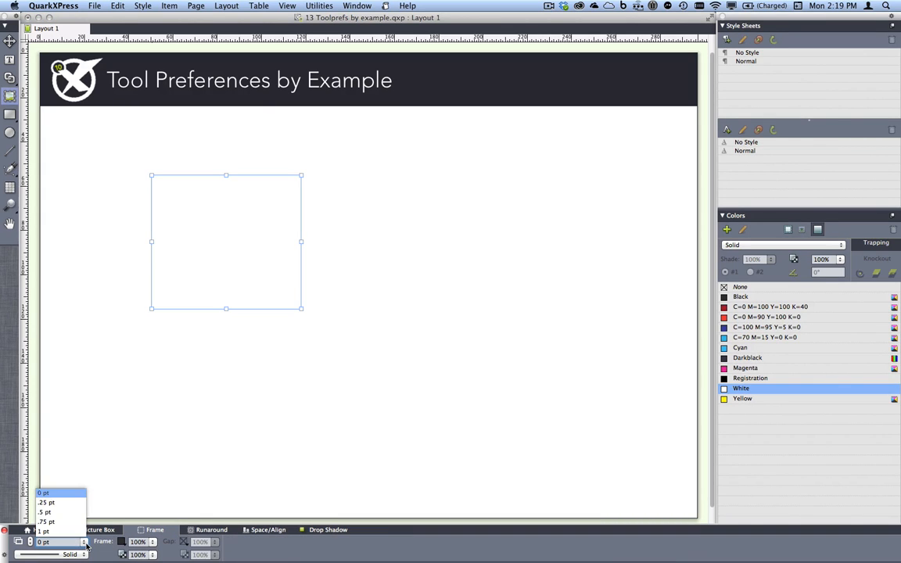
click(43, 515)
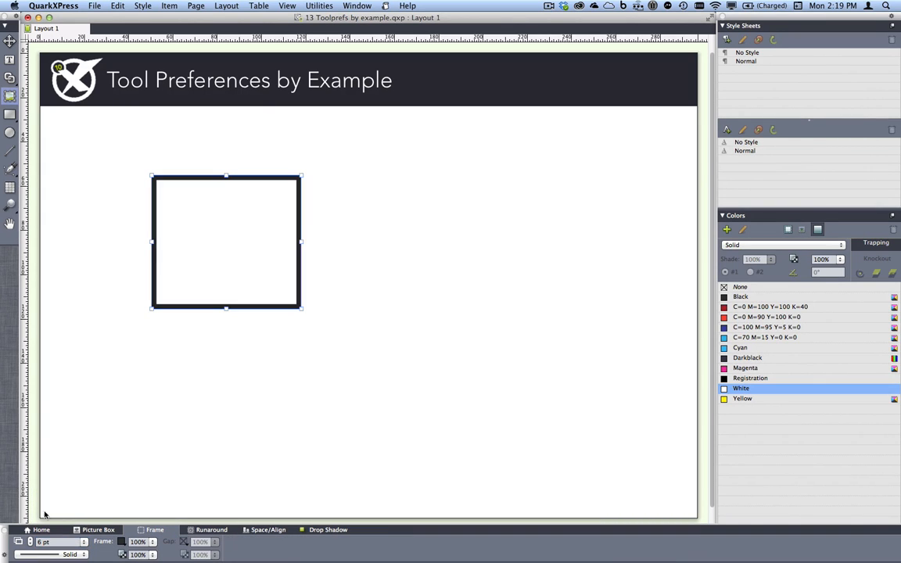
Give the picture box frame a dotted line style in C=0 M=100 Y=100 K=40 with yellow gaps
click(86, 555)
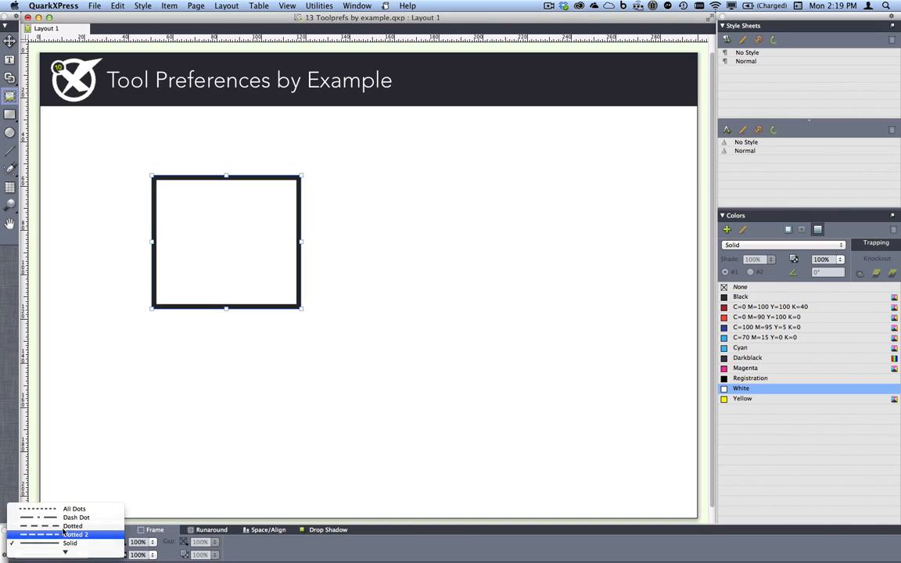
click(64, 526)
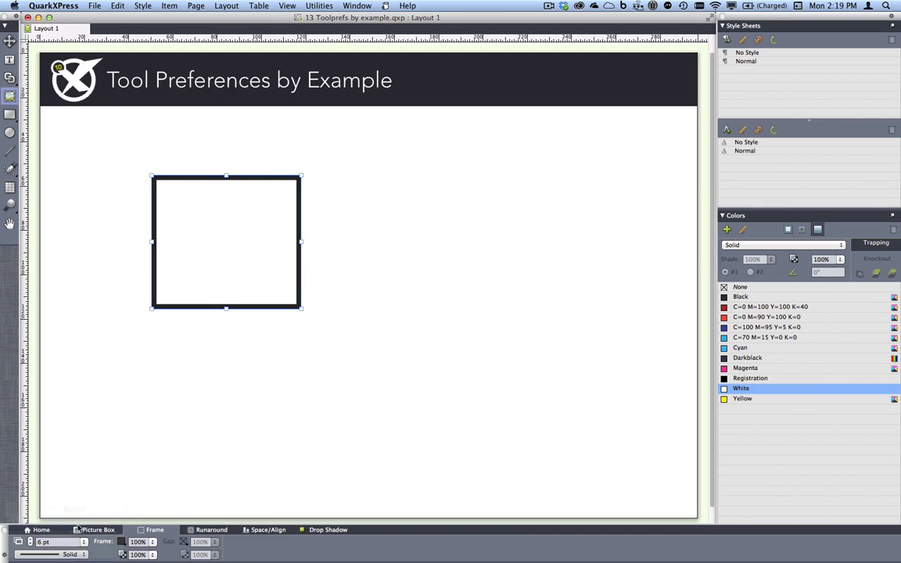
click(129, 541)
click(167, 463)
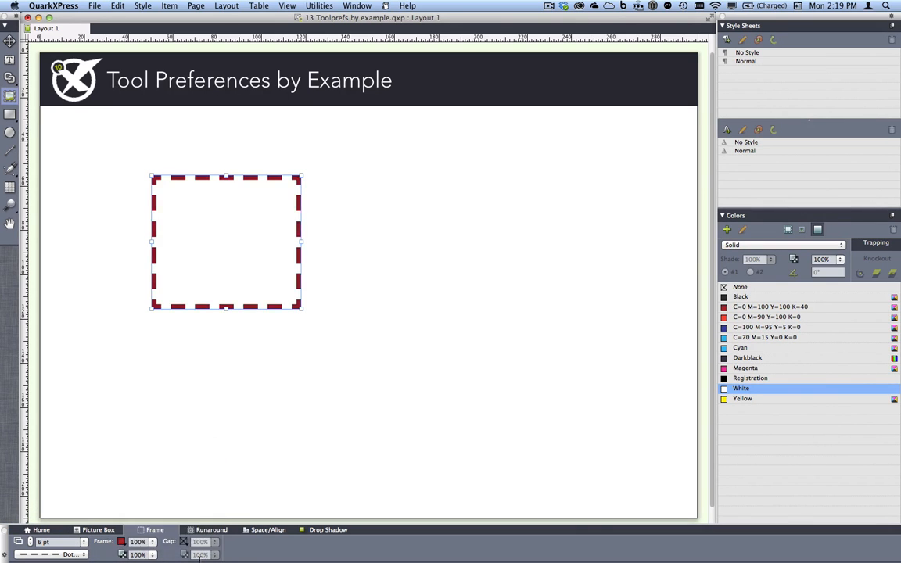
click(189, 541)
click(200, 541)
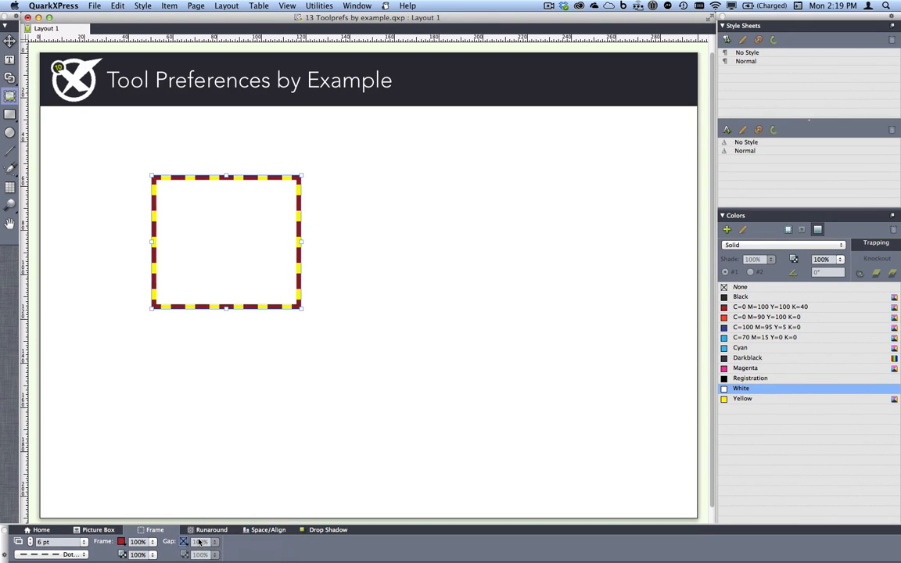
Round the picture box's corners with a radius of 14.111 mm
click(98, 529)
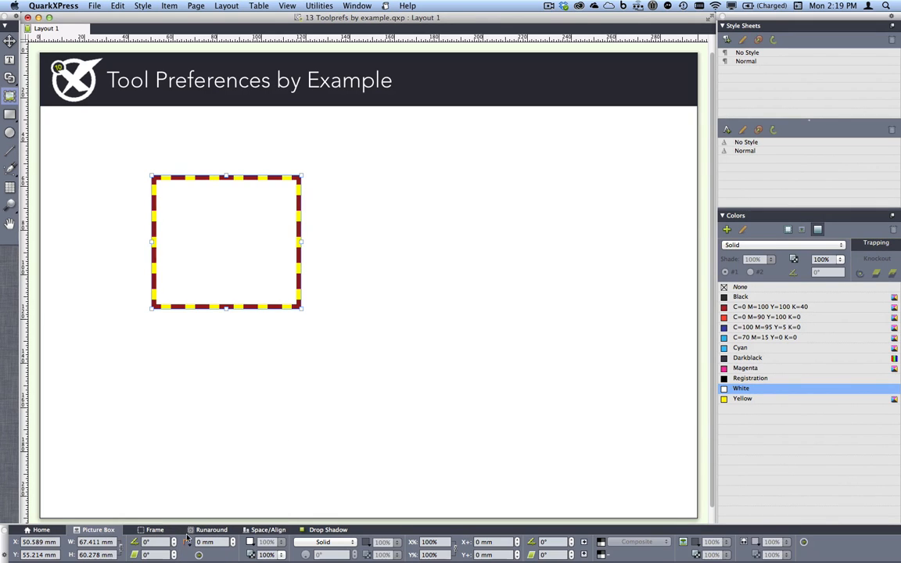
click(233, 540)
click(233, 540)
click(233, 539)
click(233, 540)
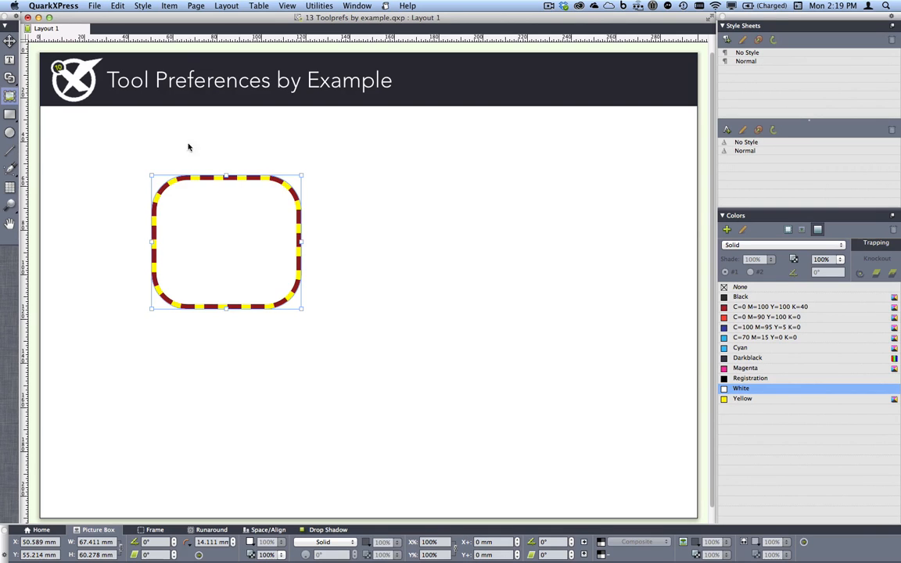
Set the tool preferences for the current layout from the selected picture box
click(117, 5)
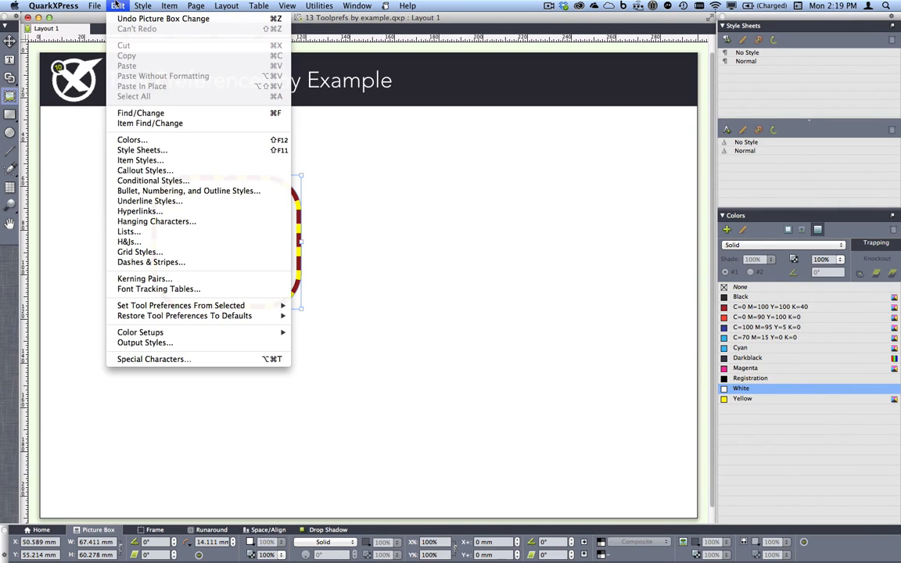
mouse_move(230, 310)
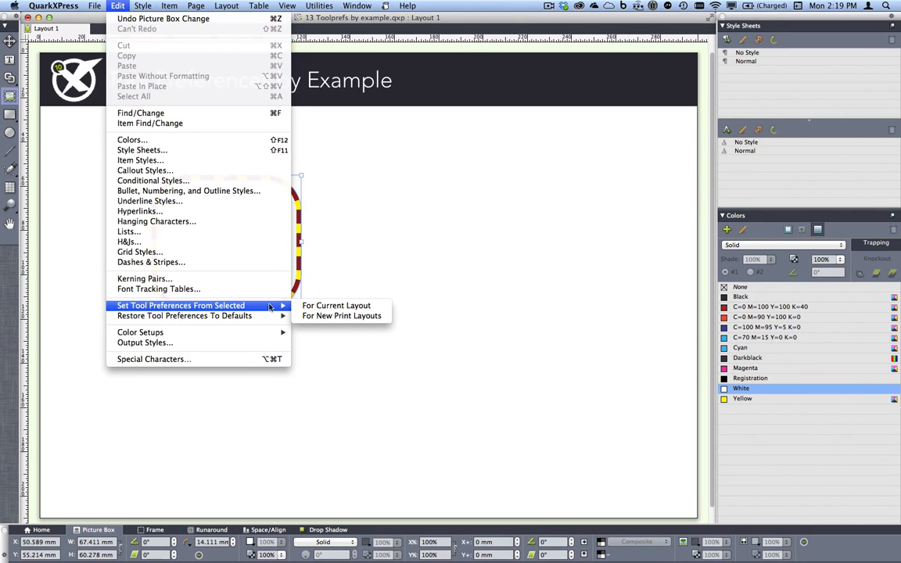
click(326, 308)
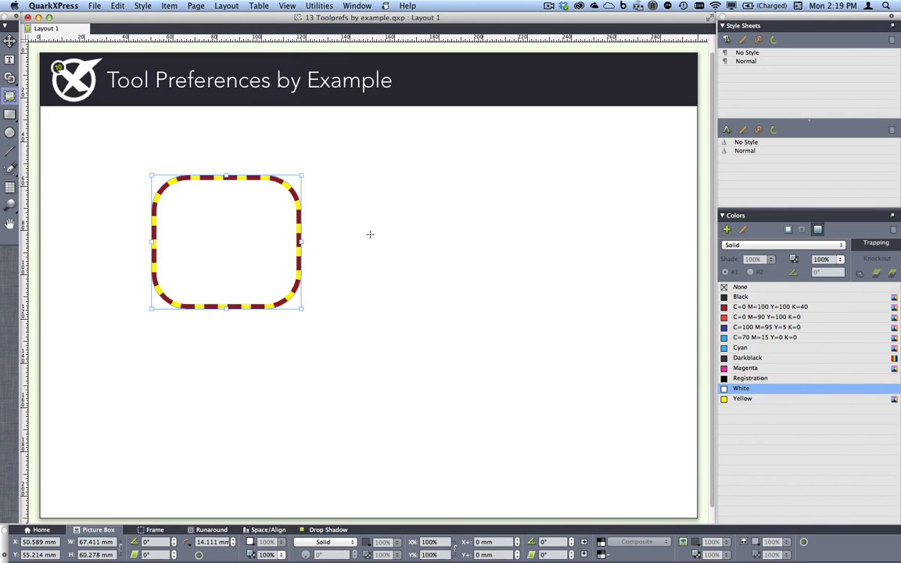
Draw four more picture boxes of different sizes on the right half of the page
drag(369, 235, 466, 318)
drag(479, 423, 375, 364)
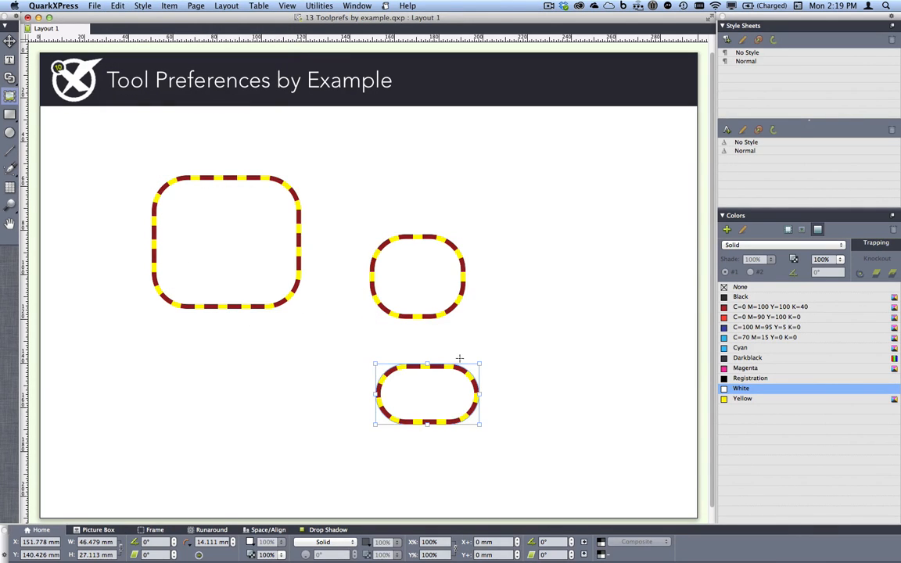
drag(507, 238, 589, 332)
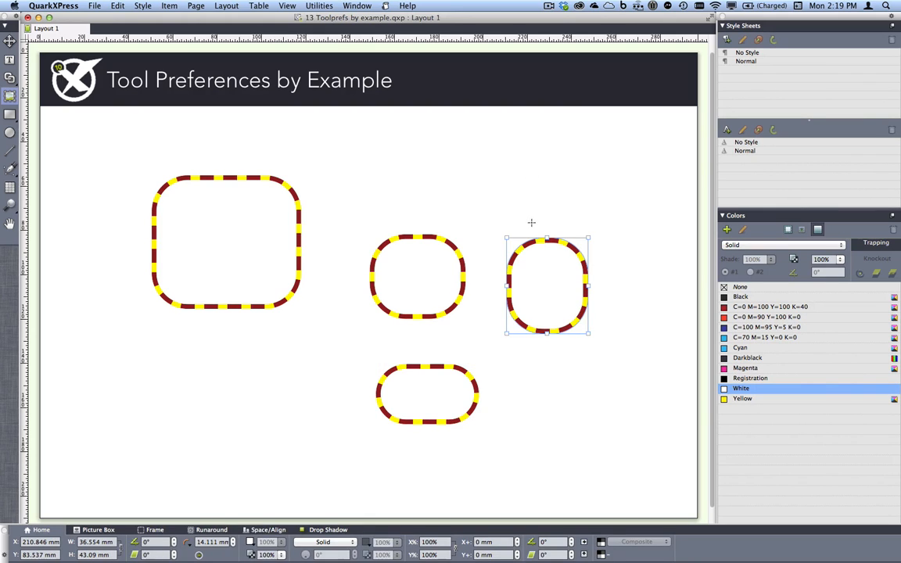
drag(532, 223, 386, 153)
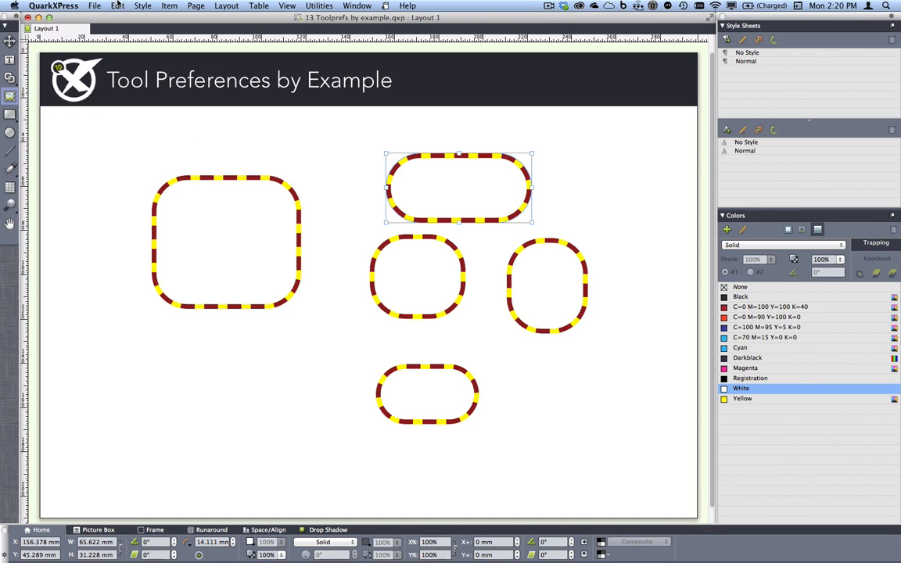
Restore the default tool preferences for this tool in the current layout and draw a picture box about 74 by 49 mm below the first one
click(117, 6)
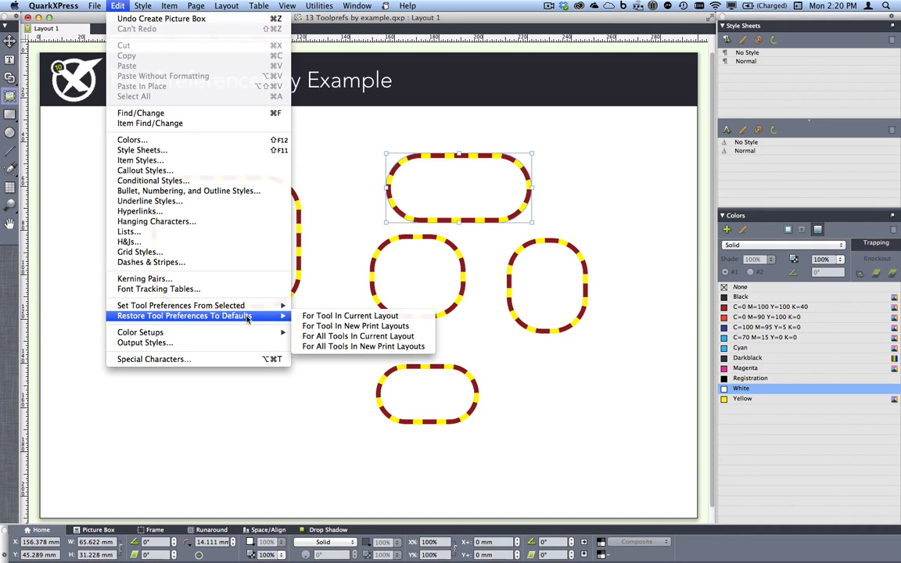
click(312, 315)
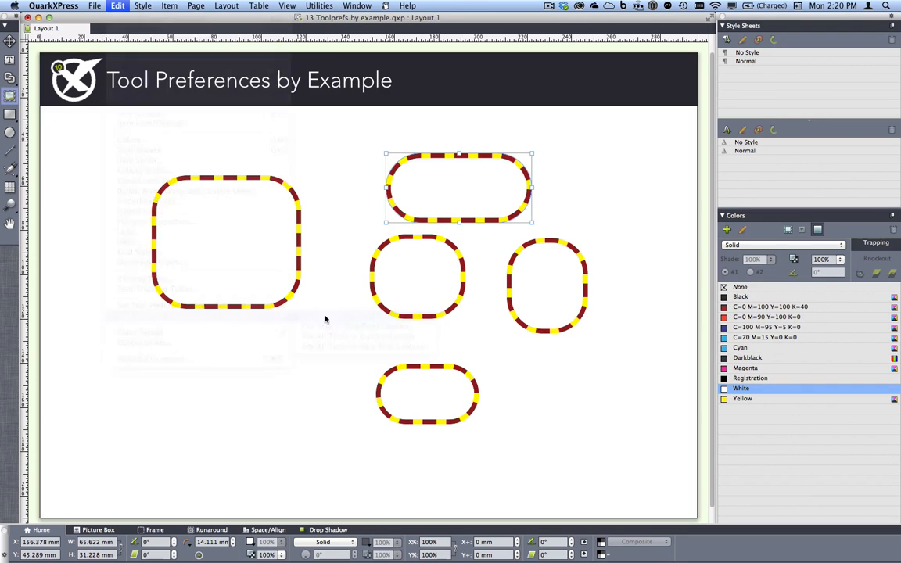
drag(142, 344, 307, 452)
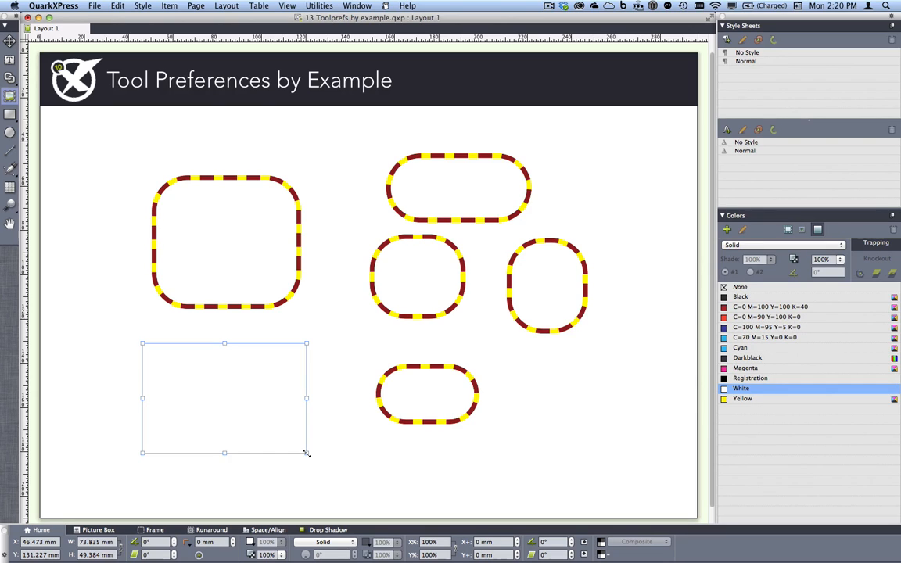
Close the tool preferences project without saving and bring 14 Key item for align.qxp to the front
key(super+w)
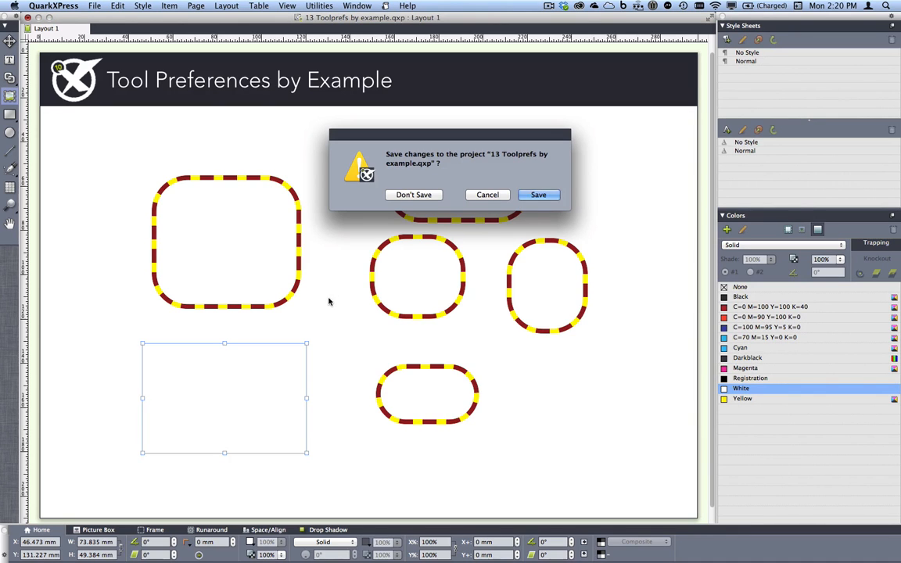
click(413, 194)
click(367, 5)
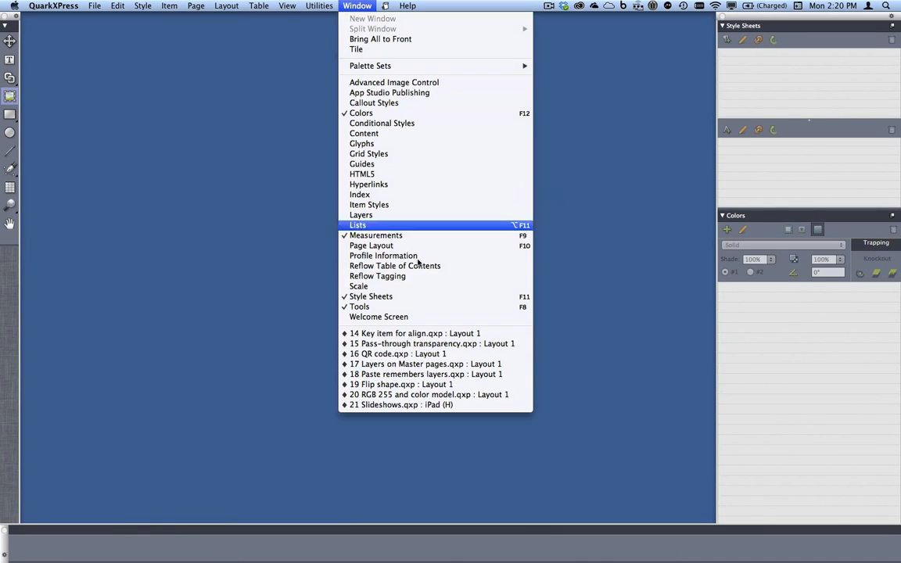
click(435, 333)
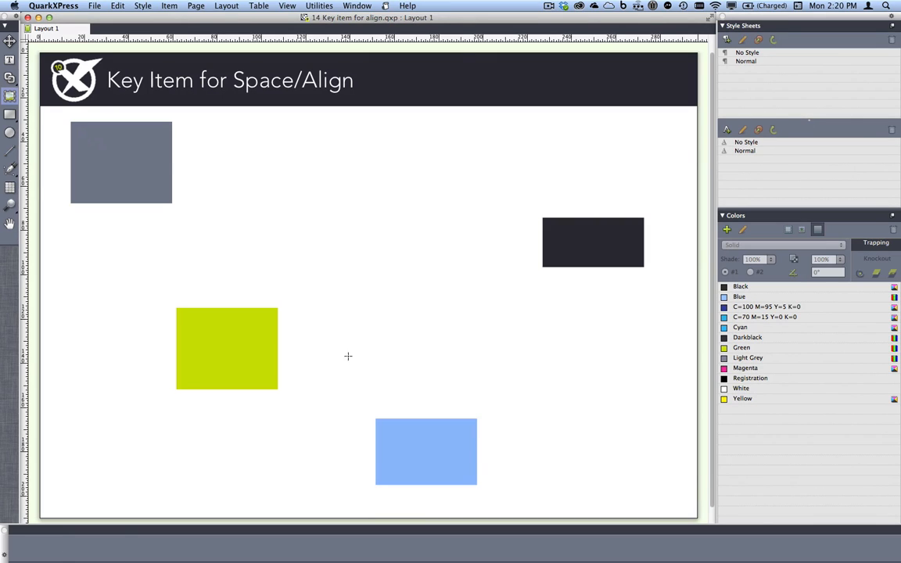
Align all four boxes on their horizontal centers with the green box selected first as key item, and undo the alignment
key(v)
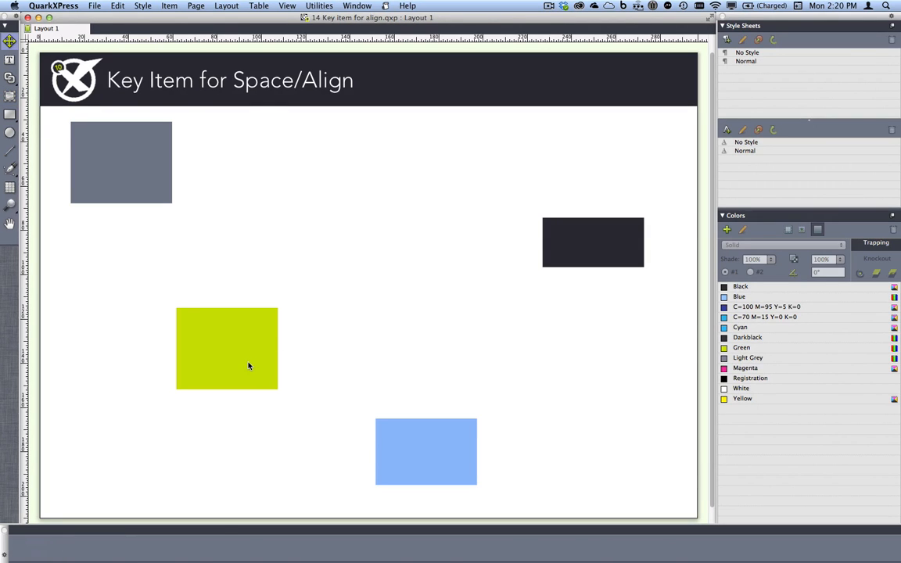
click(249, 364)
click(269, 531)
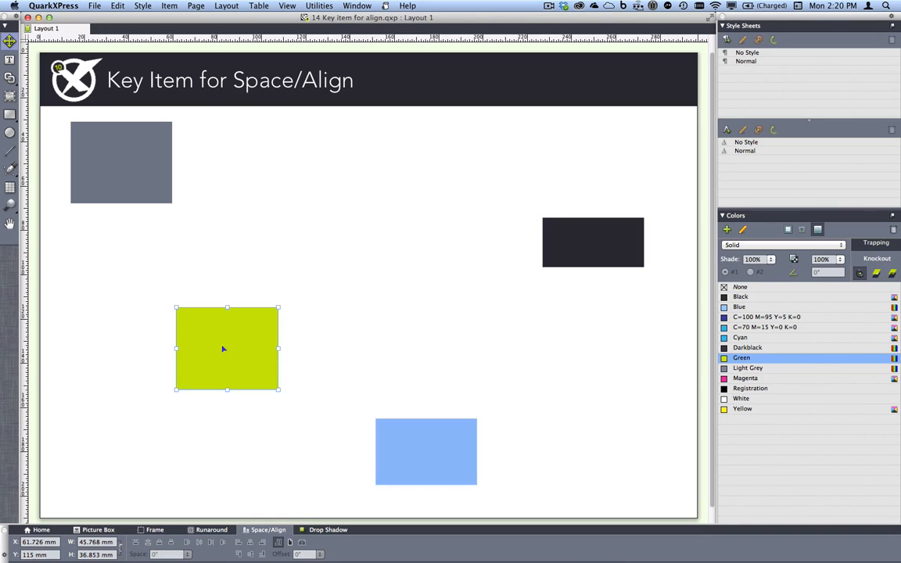
shift+click(116, 152)
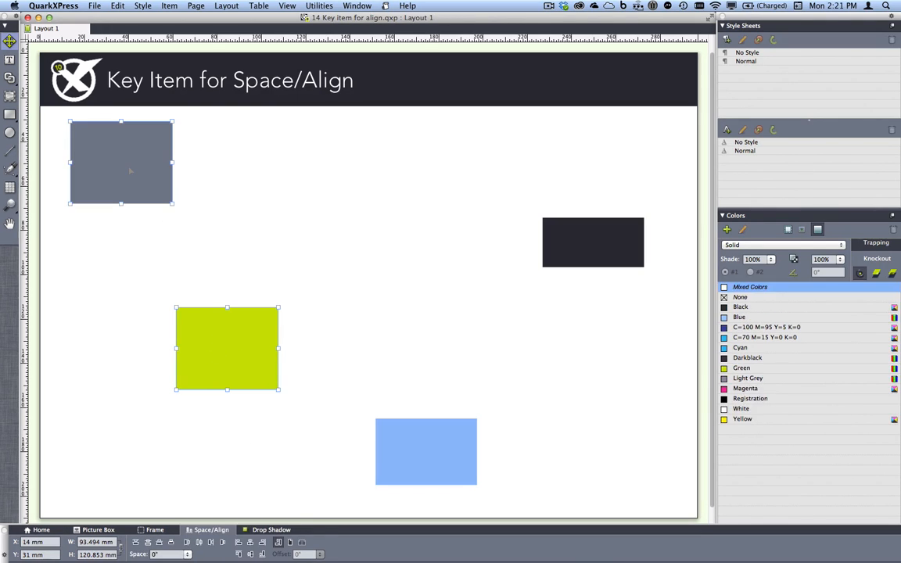
shift+click(438, 459)
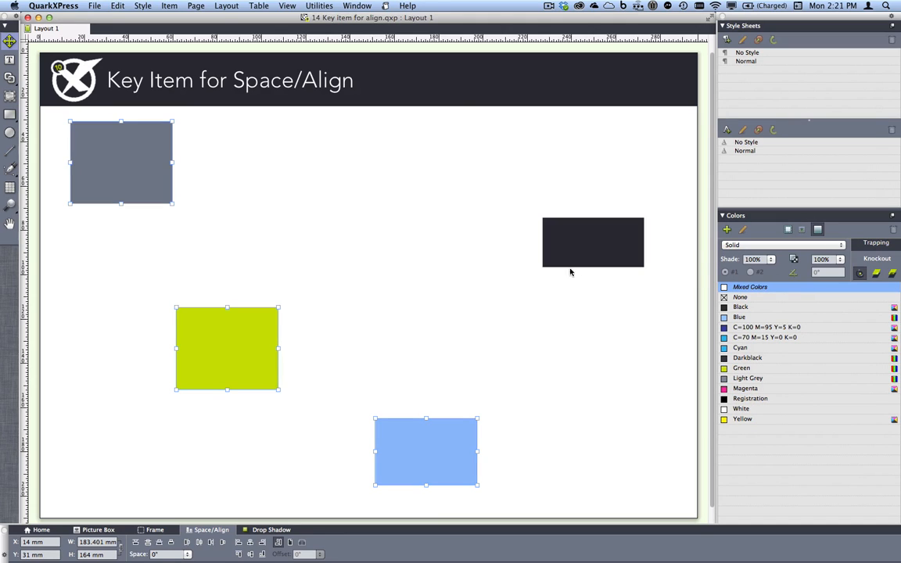
shift+click(596, 243)
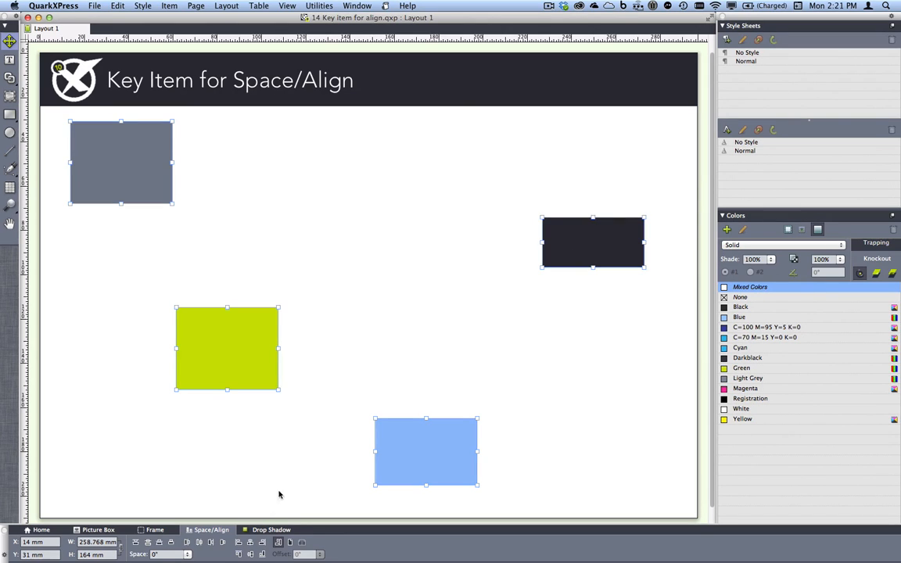
click(251, 542)
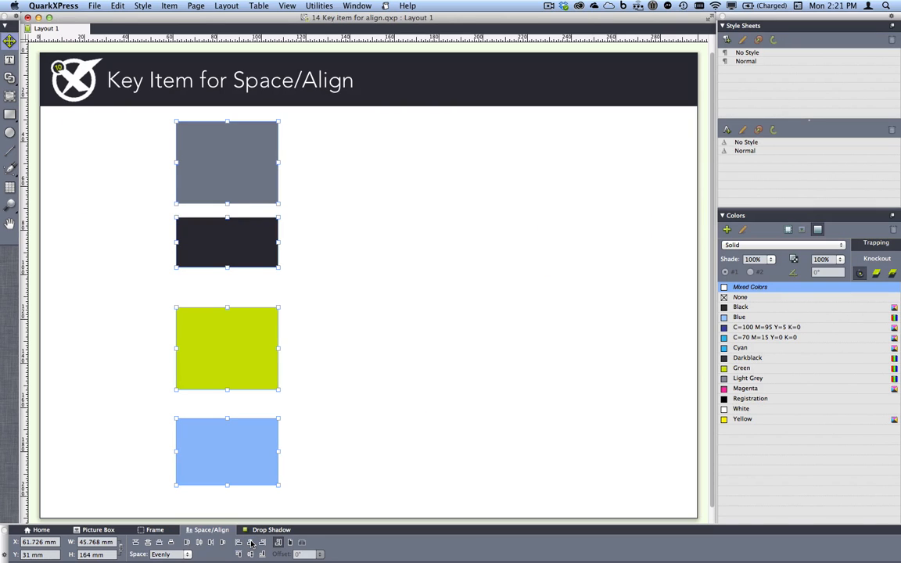
key(super+z)
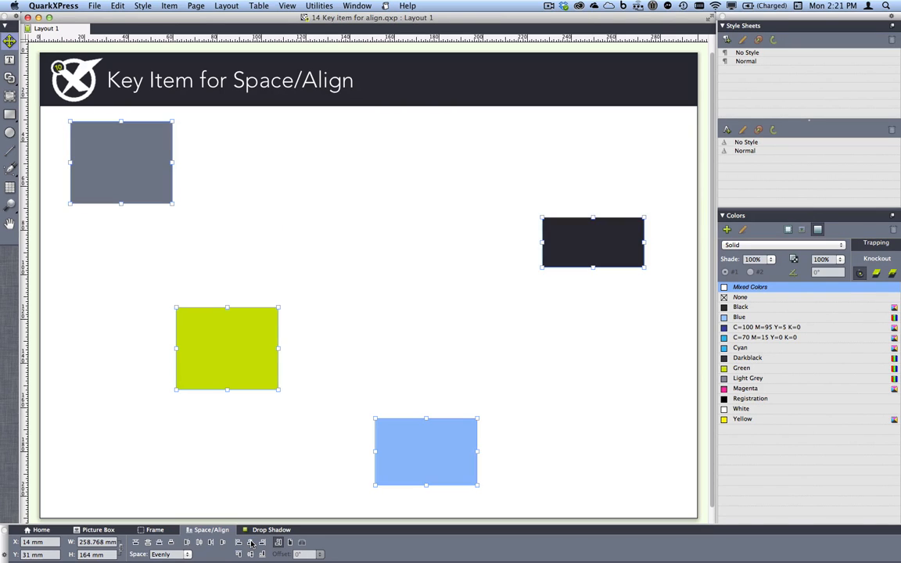
Align all four boxes on their horizontal centers with the blue box selected first as key item, undo it and deselect everything
click(307, 455)
click(440, 443)
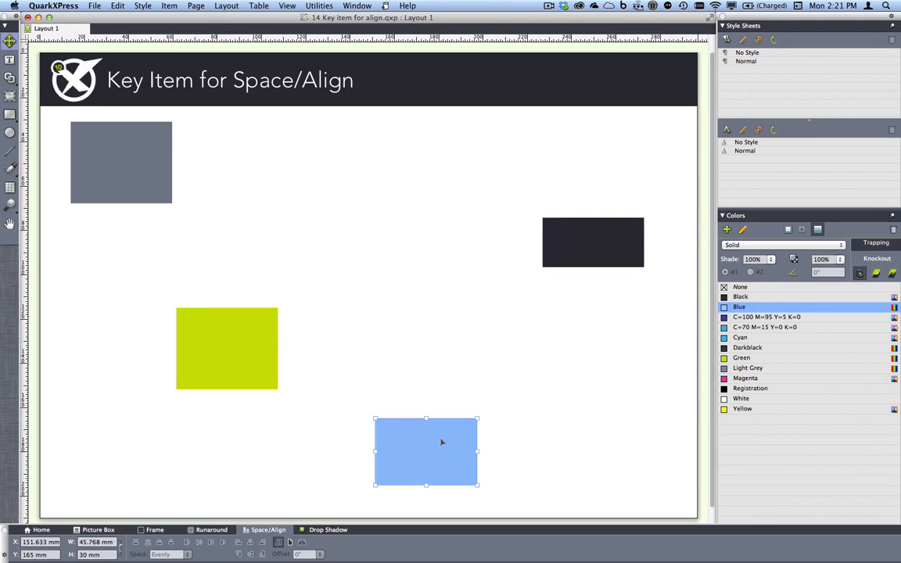
shift+click(261, 366)
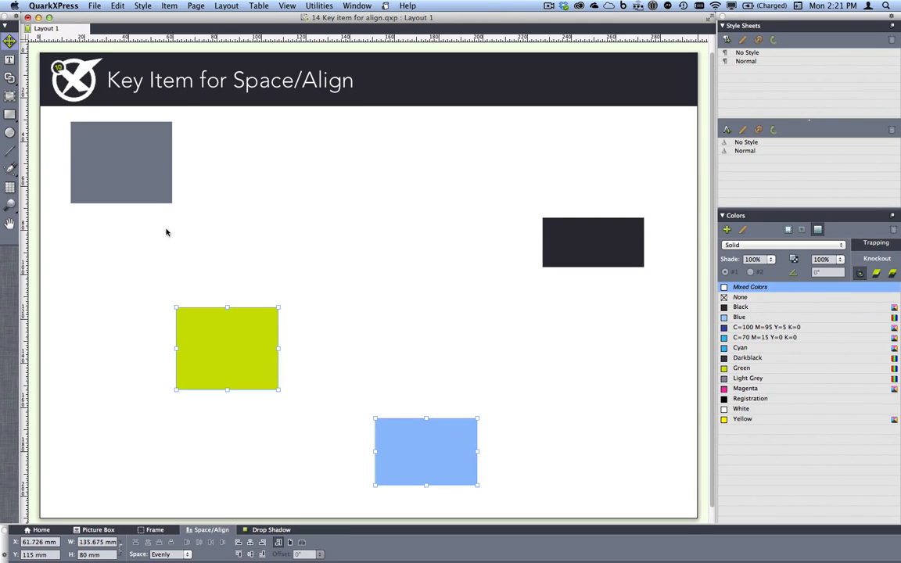
shift+click(116, 160)
shift+click(578, 243)
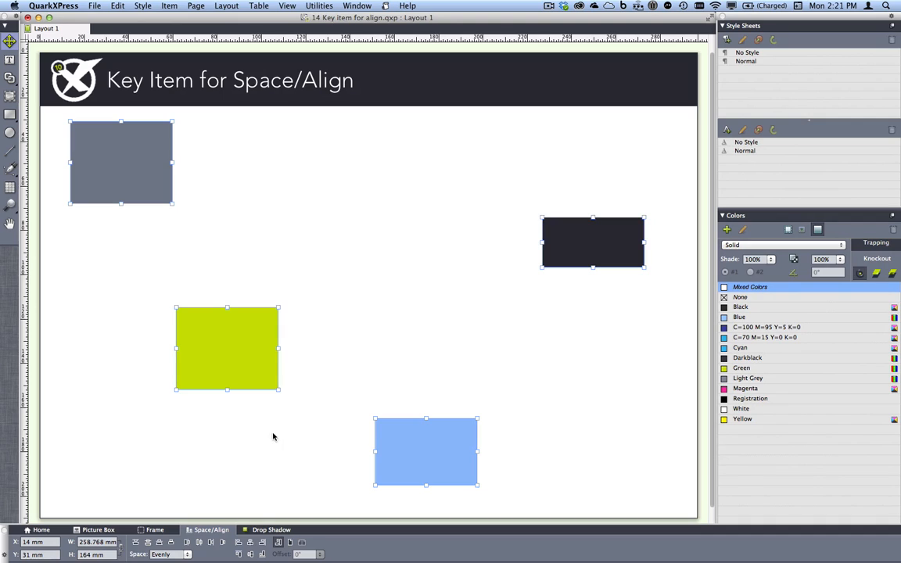
click(250, 543)
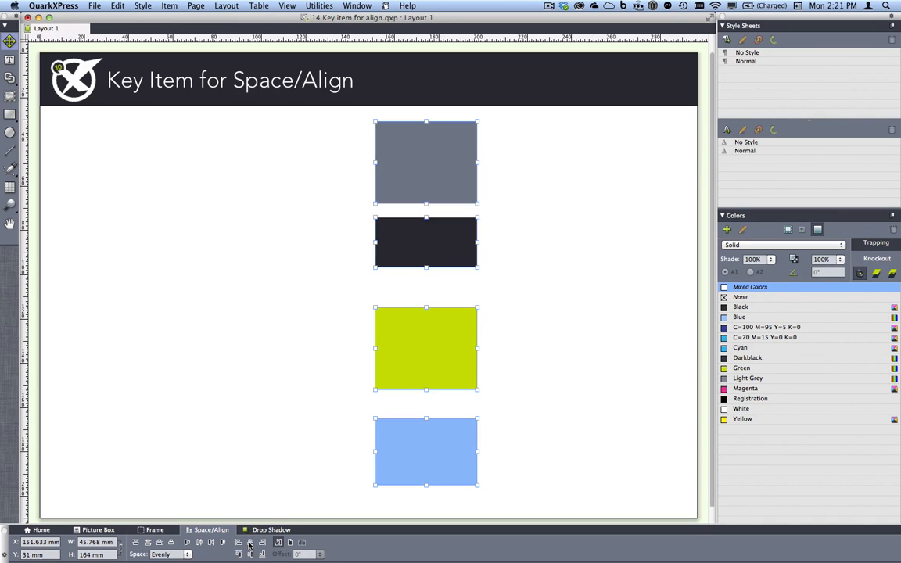
key(super+z)
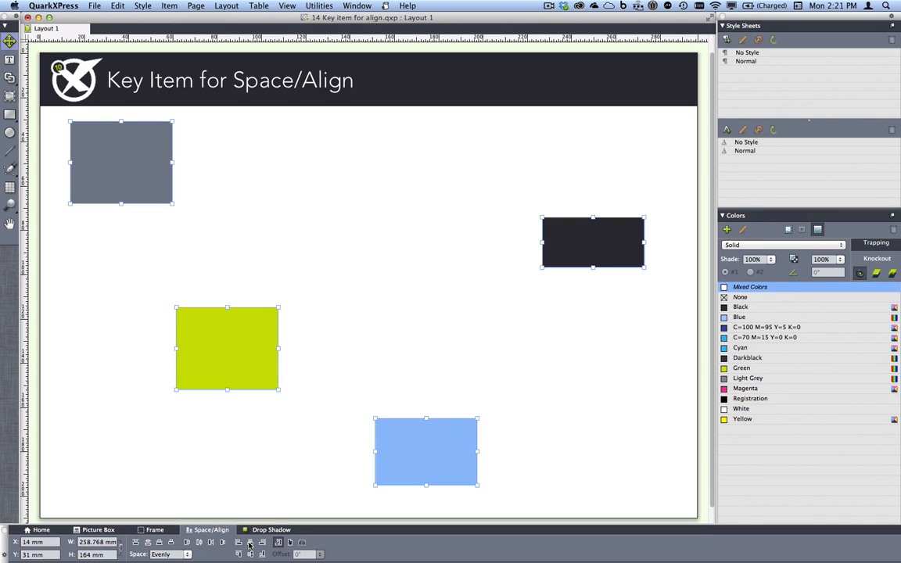
click(263, 446)
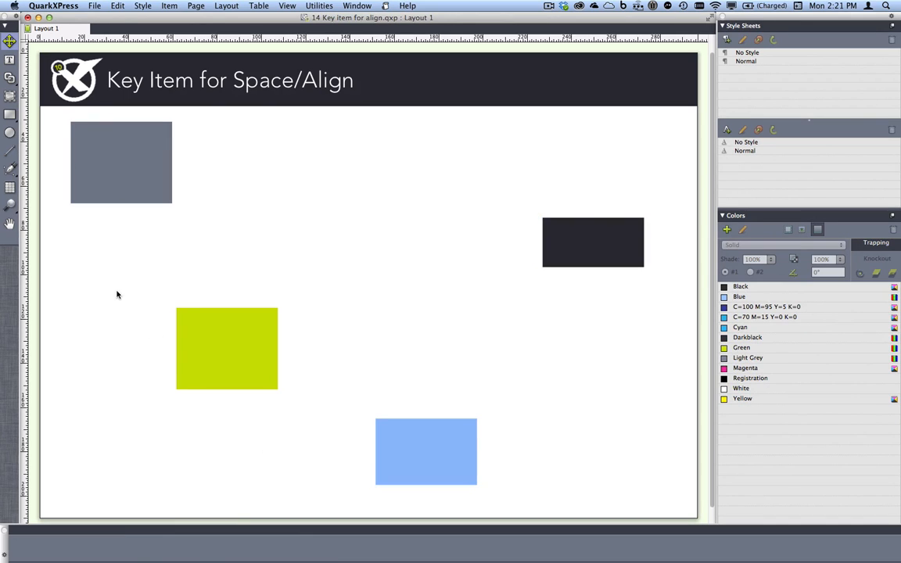
Close the key item project without saving and bring 15 Pass-through transparency.qxp to the front
key(super+w)
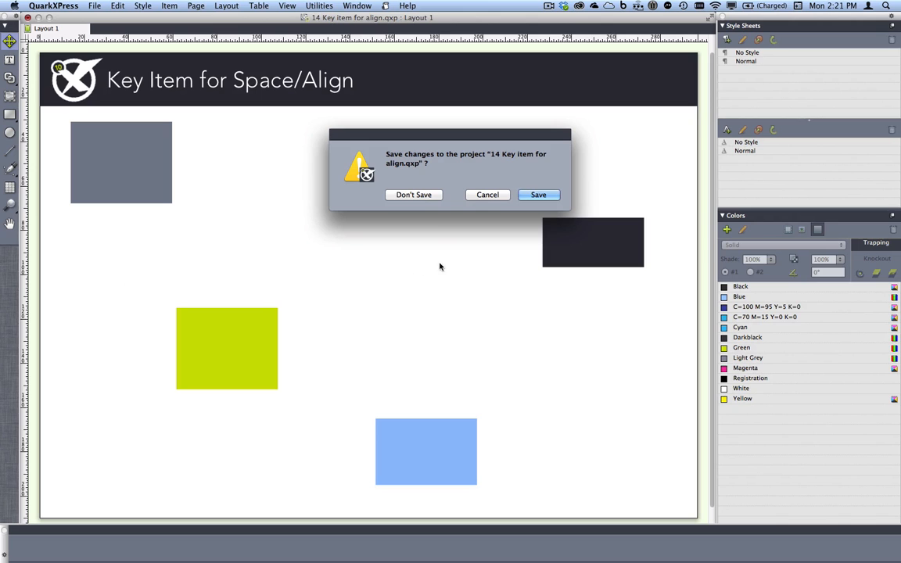
click(427, 198)
click(358, 6)
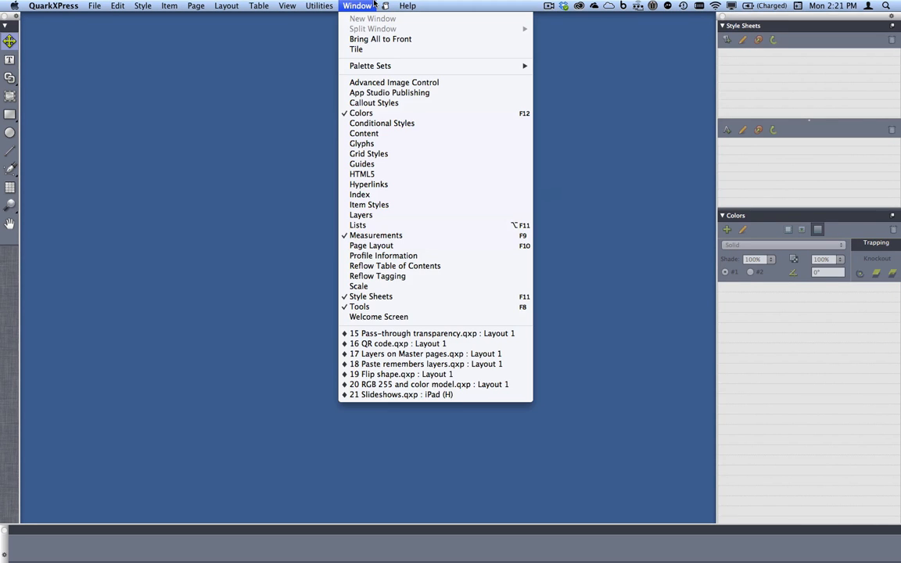
click(442, 334)
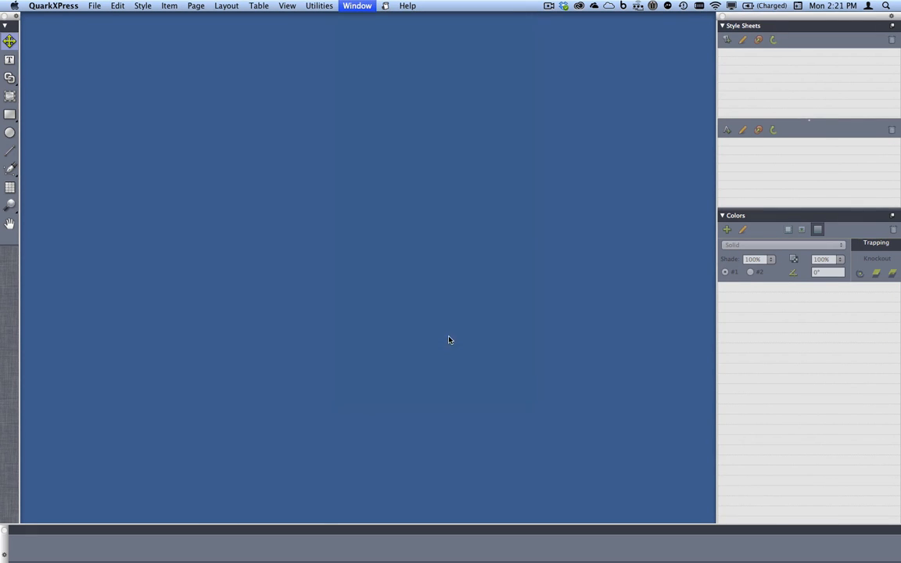
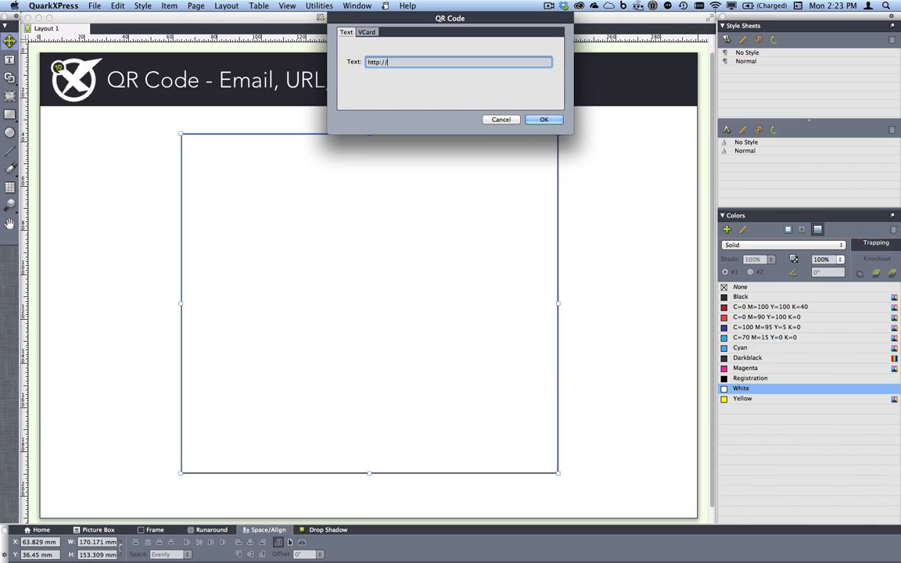
text(www.quark.)
text(com)
text(sms)
text(:0)
key(BackSpace)
text(746378)
key(BackSpace)
Switch the QR code to VCard content and fill in the contact's first and last name
click(359, 35)
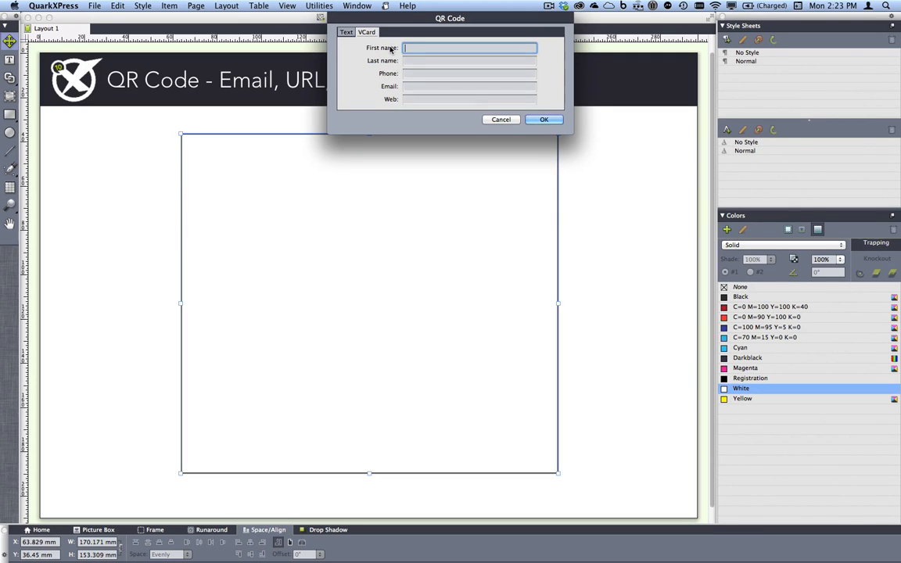
key(Tab)
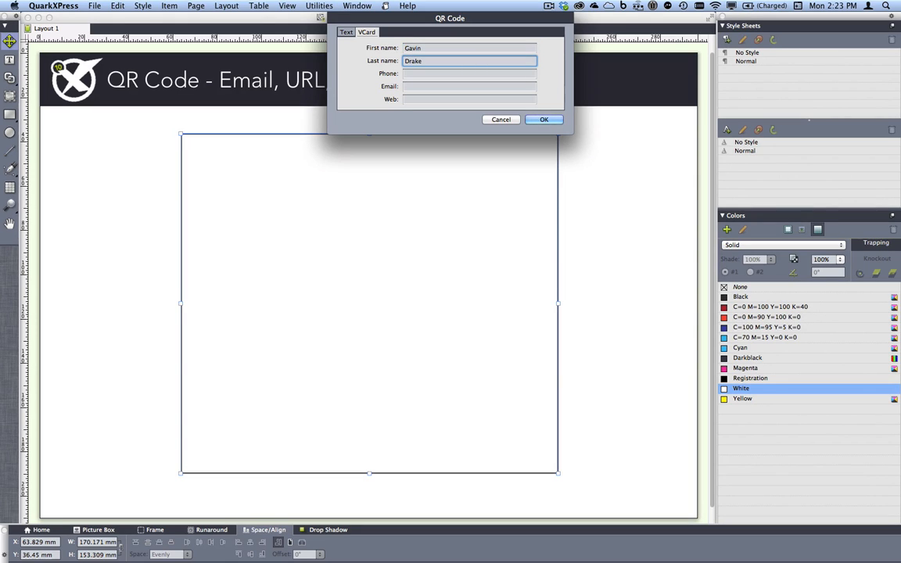
click(350, 32)
text(ww)
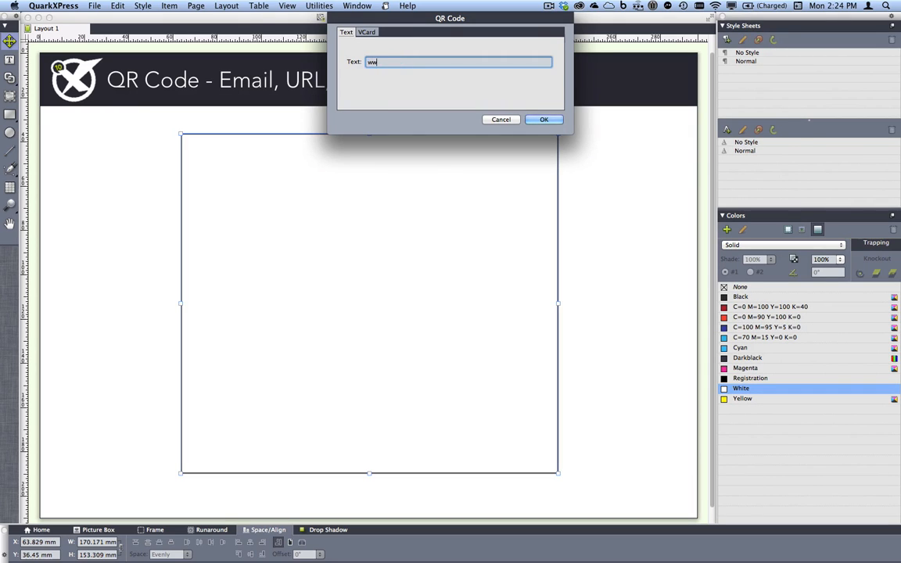
text(w.quark.com/10)
click(547, 119)
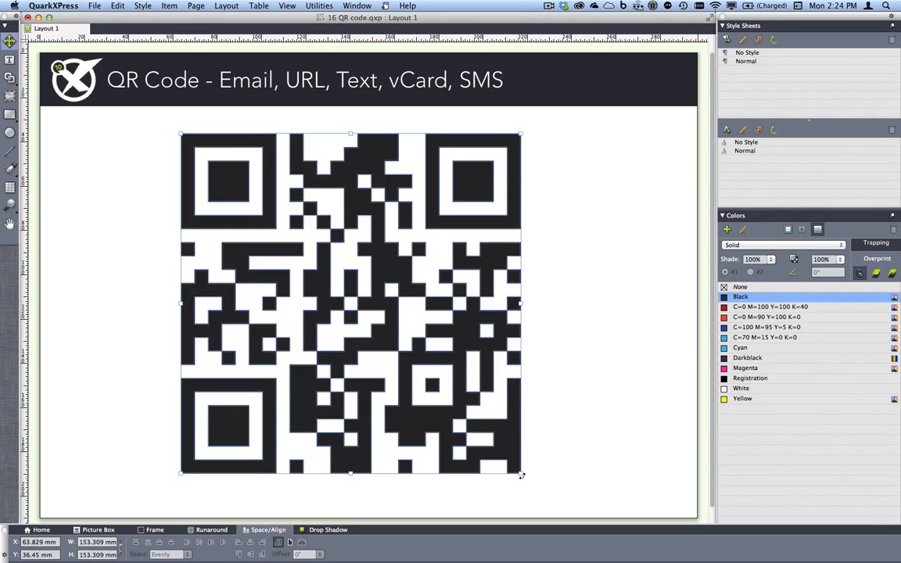
Scale the QR code down to about 93 mm square and colour it C=0 M=90 Y=100 K=0
drag(521, 474, 382, 342)
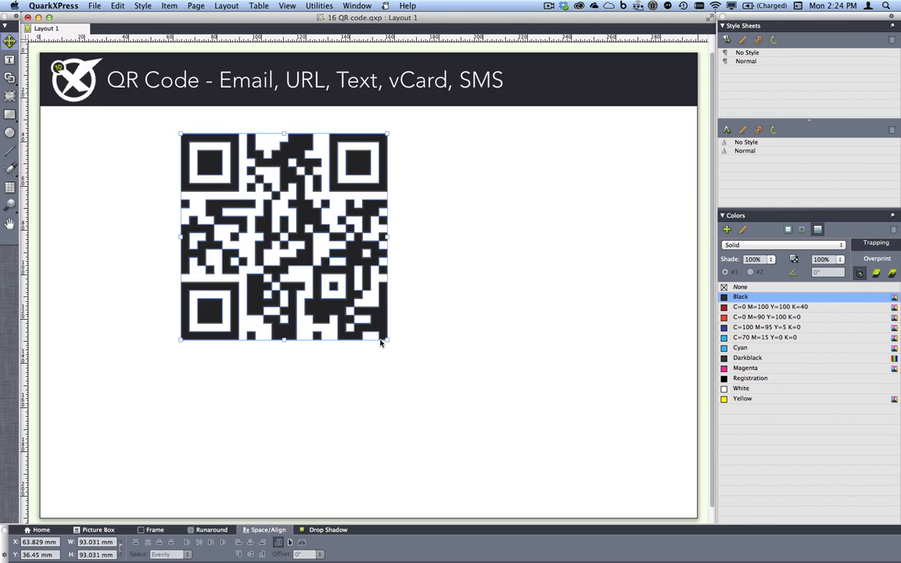
click(740, 317)
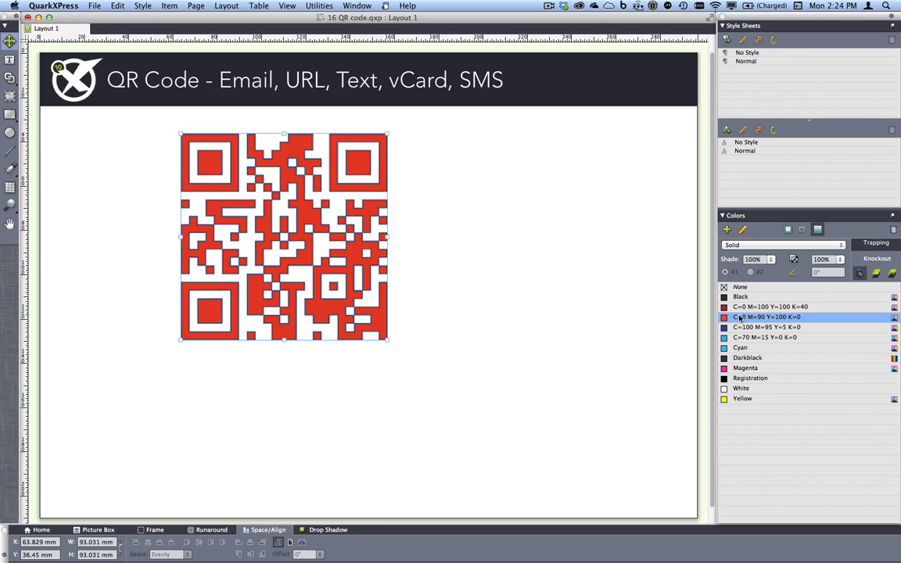
Close the QR code project without saving and bring 17 Layers on Master pages.qxp to the front
key(super+w)
click(414, 196)
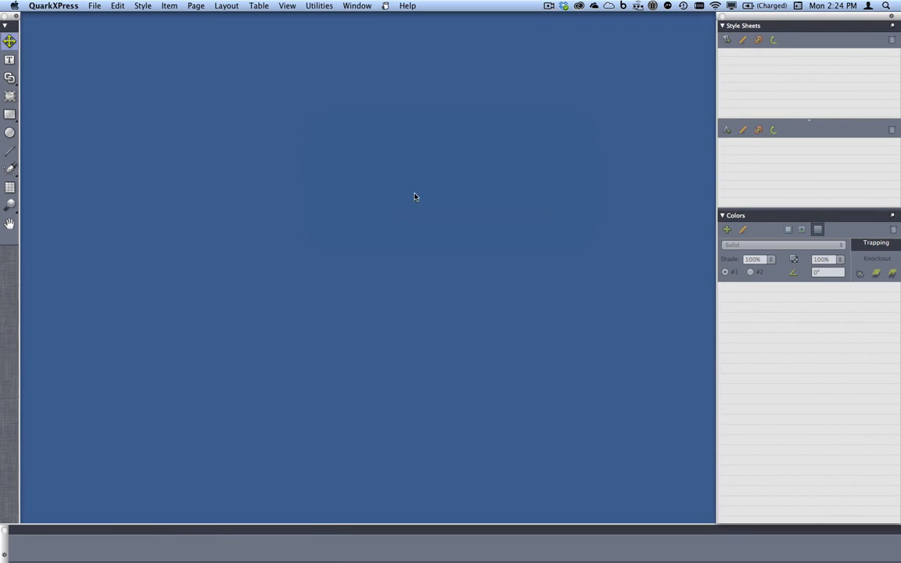
click(357, 6)
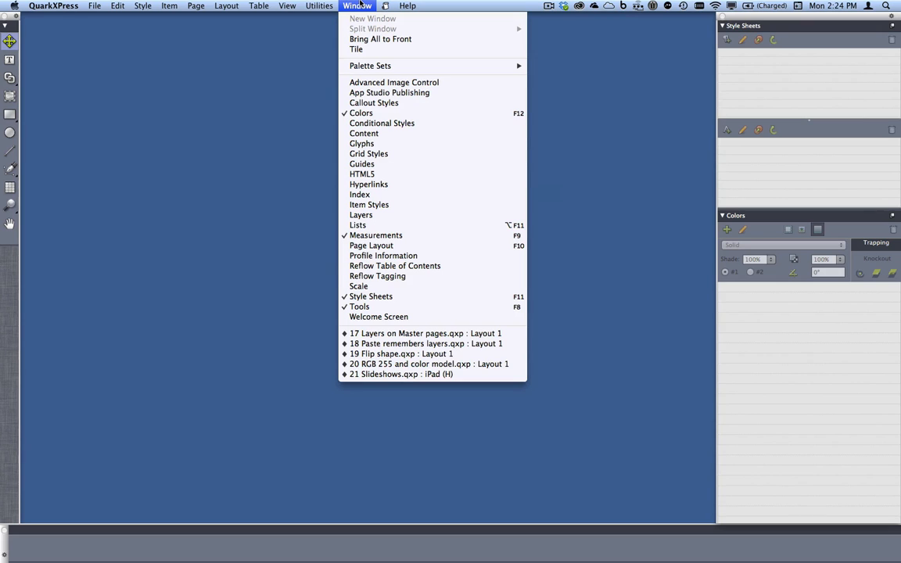
click(406, 334)
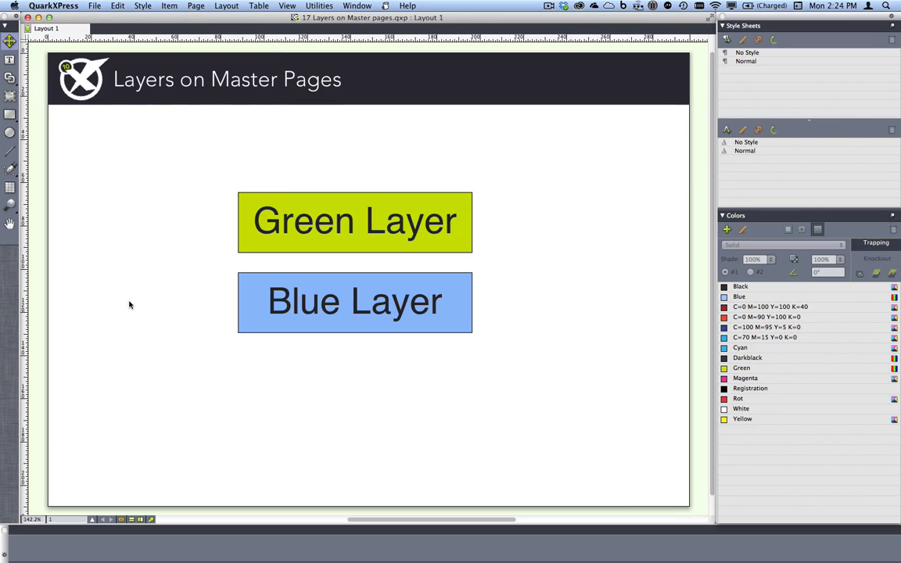
Show the Layers palette, hide the Blue Layer while viewing the master page, and return to the layout page
click(357, 5)
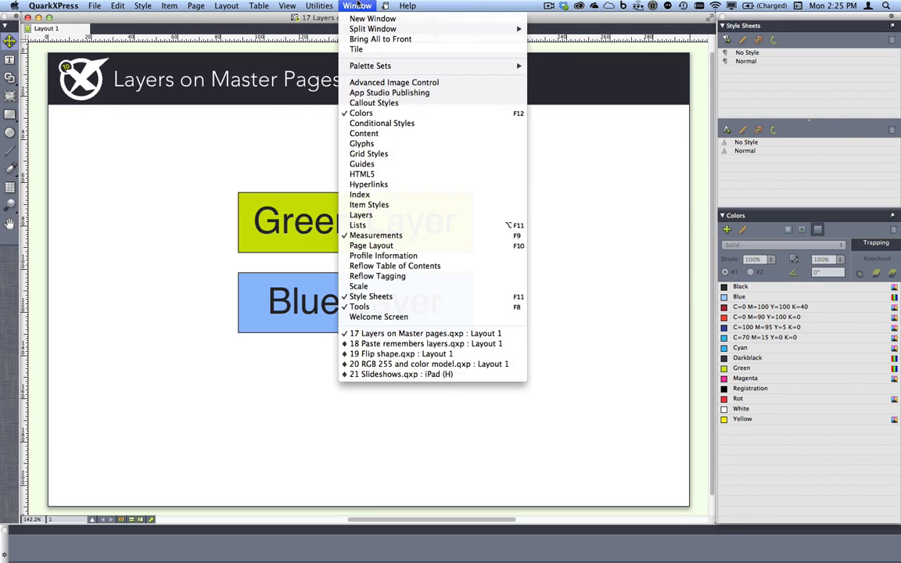
click(383, 215)
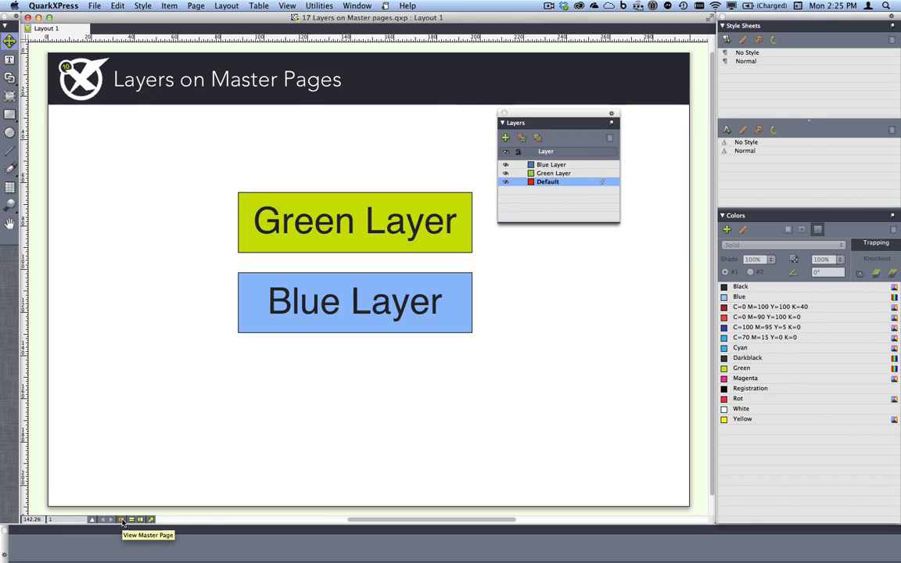
click(122, 520)
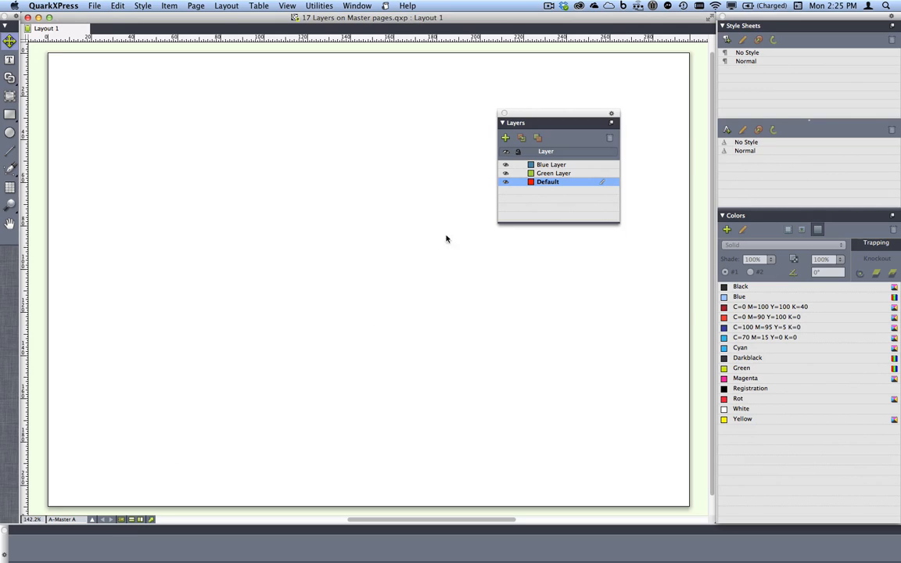
click(505, 165)
click(122, 520)
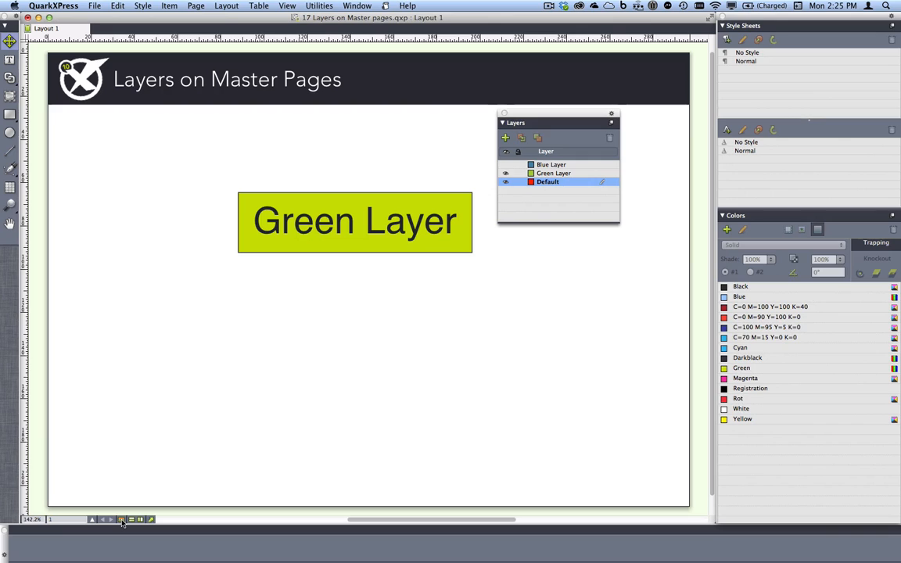
Hide only the Green Layer while viewing the master page and return to the layout page
click(122, 520)
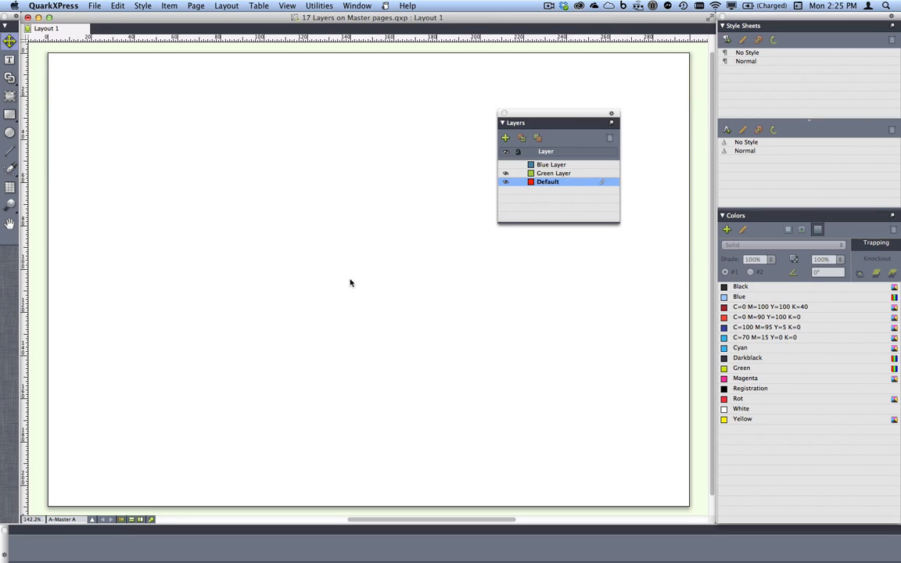
click(505, 173)
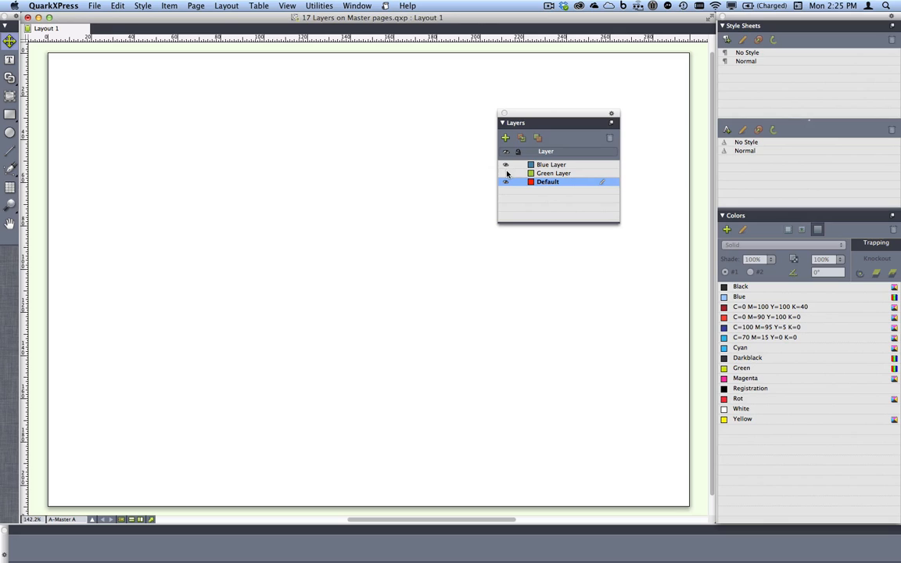
click(121, 520)
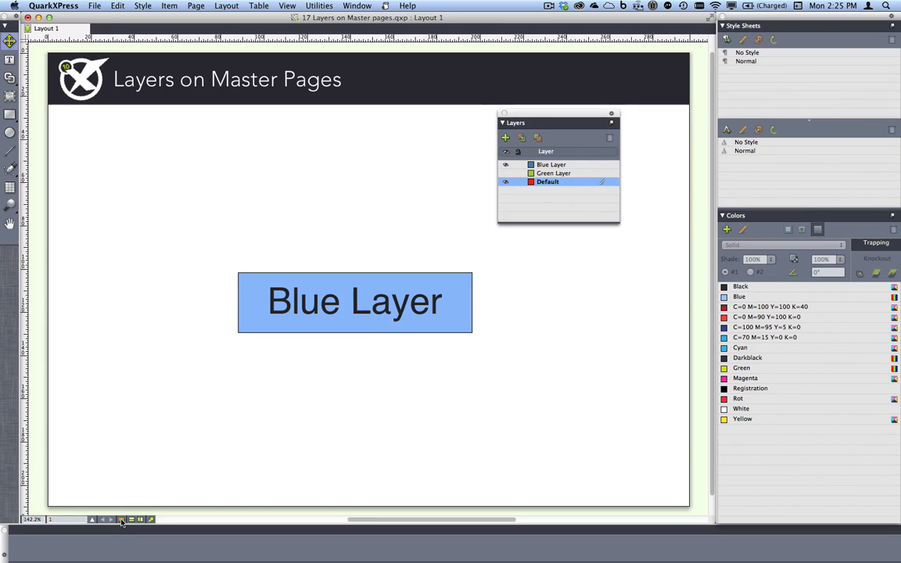
Draw a box about 174 by 100 mm on the master page's Blue Layer, filled with C=0 M=90 Y=100 K=0, and return to the layout page
click(122, 520)
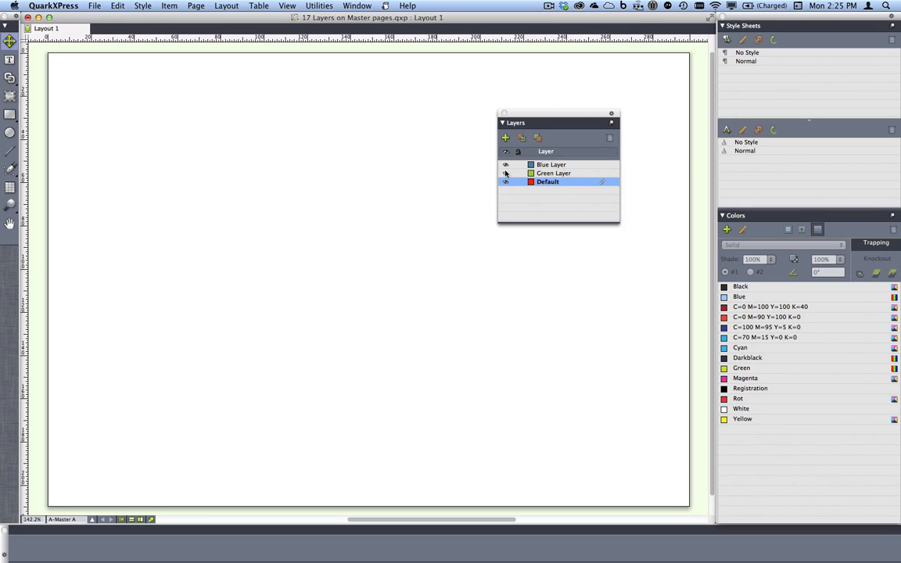
click(554, 164)
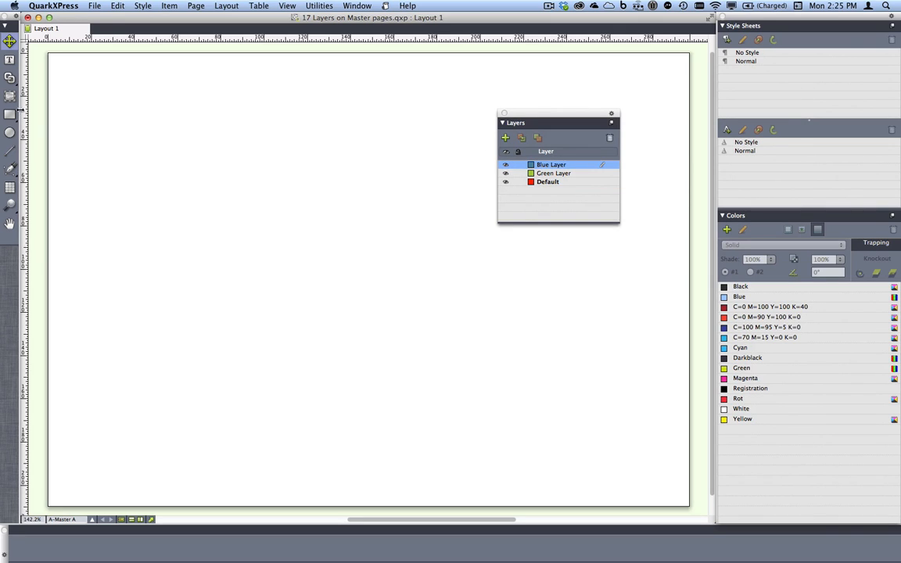
click(9, 113)
drag(183, 146, 559, 361)
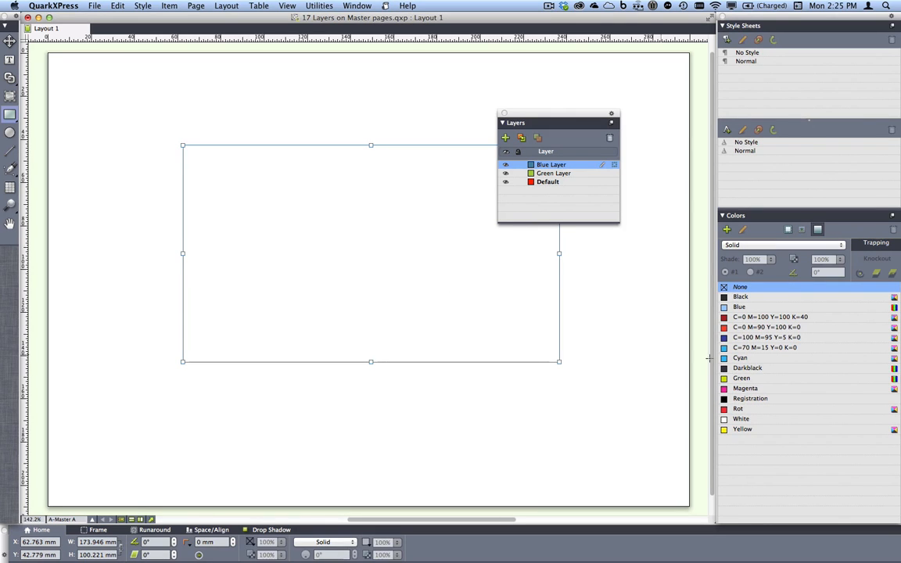
click(752, 329)
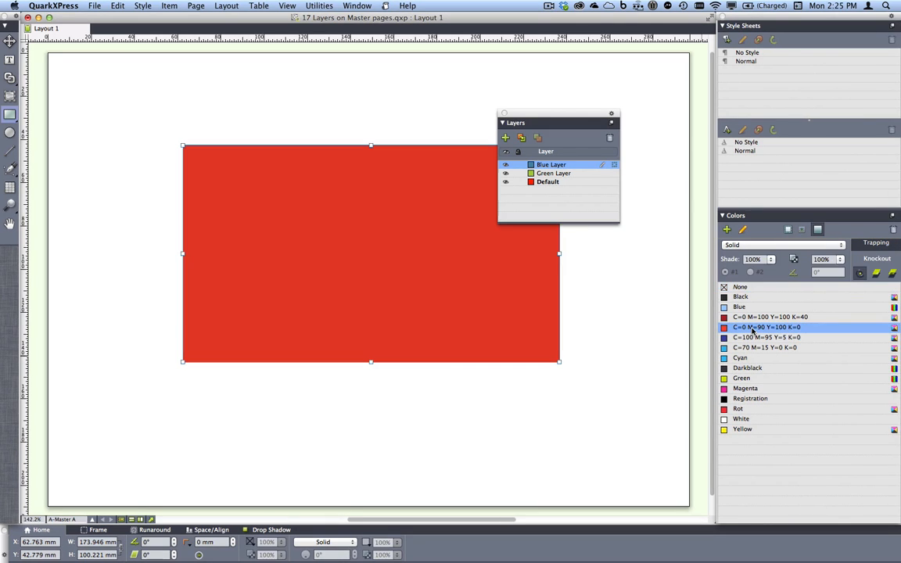
click(122, 521)
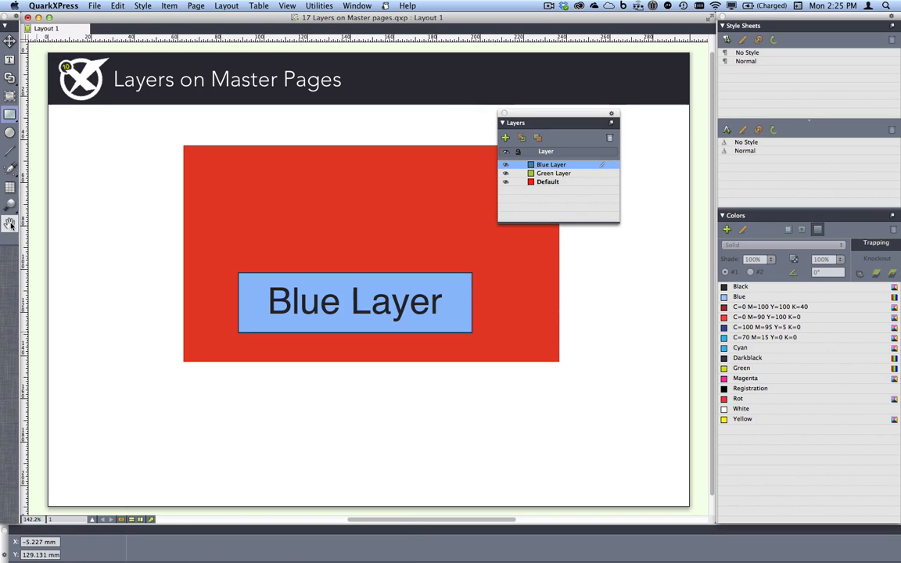
Move the red box on the layout page with the Item tool to about X -1.6 mm, Y 45.8 mm
click(9, 42)
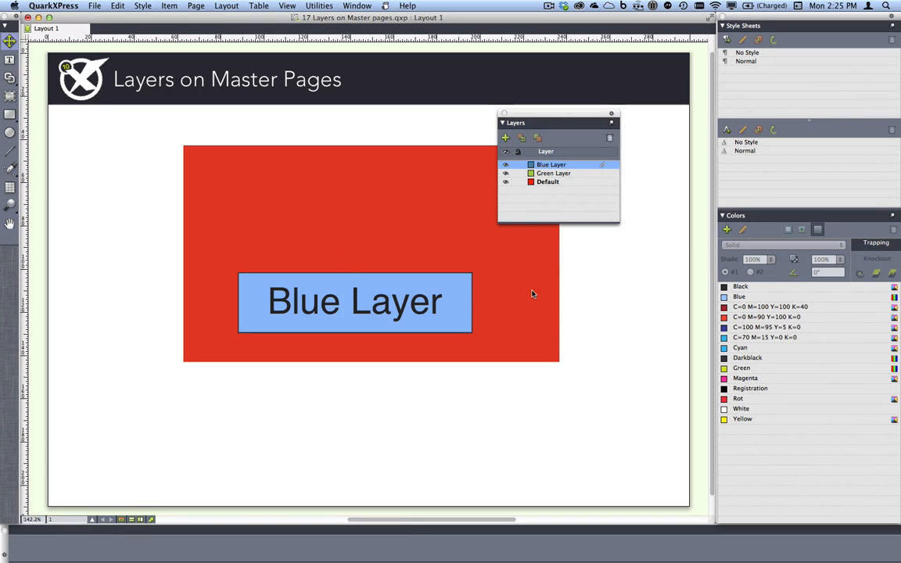
drag(520, 294, 342, 295)
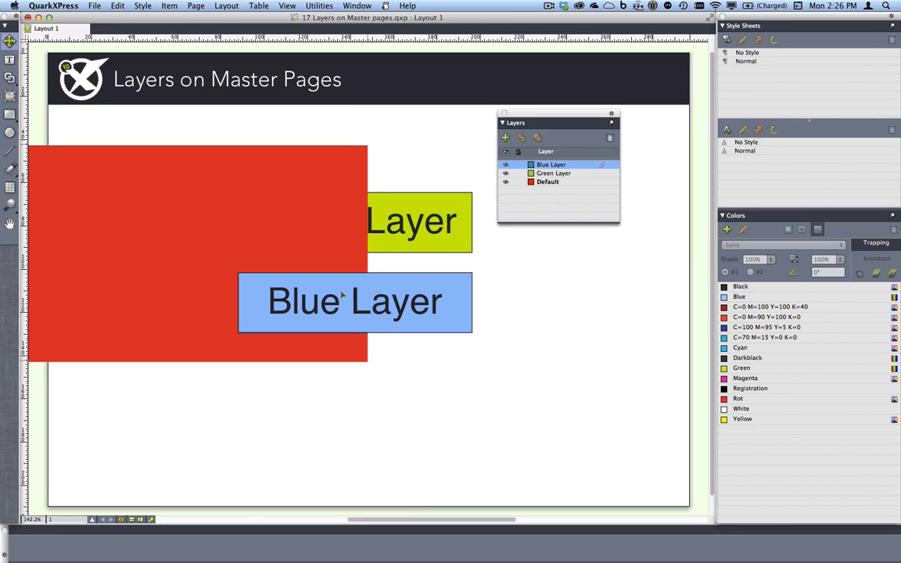
drag(341, 295, 395, 302)
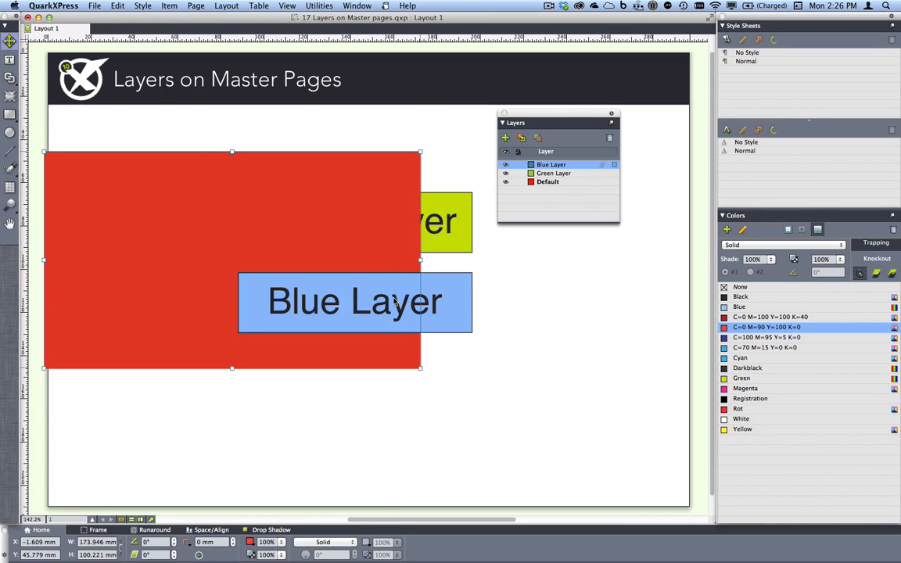
Close the master page layers project without saving and bring 18 Paste remembers layers.qxp to the front
key(super+w)
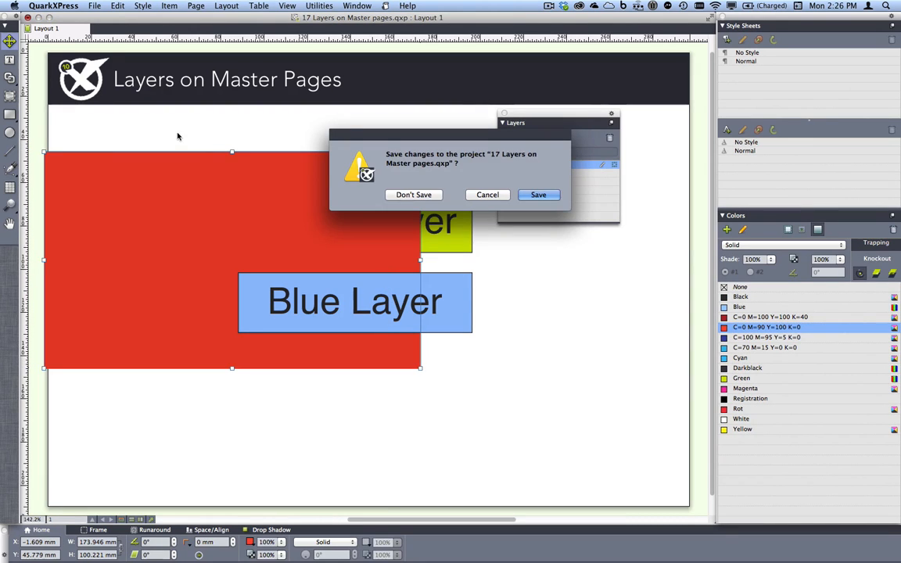
click(413, 195)
click(356, 5)
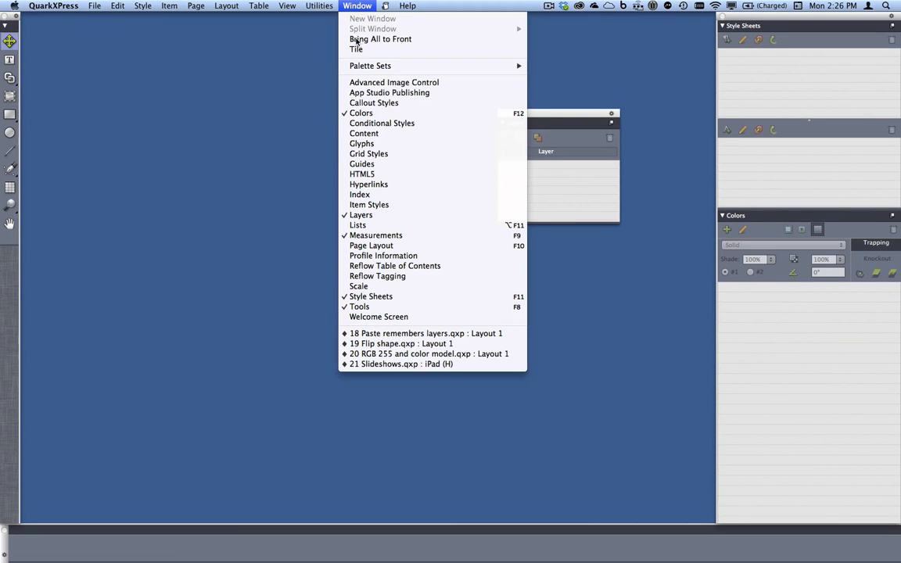
click(451, 333)
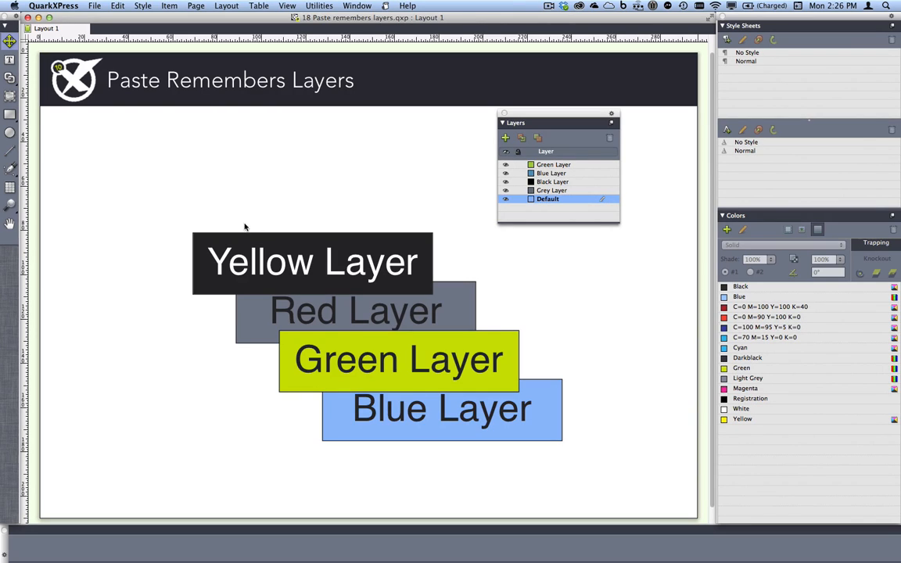
Copy all four labelled layer boxes and create a new Letter-size portrait print layout, fitted to the window
drag(123, 158, 604, 479)
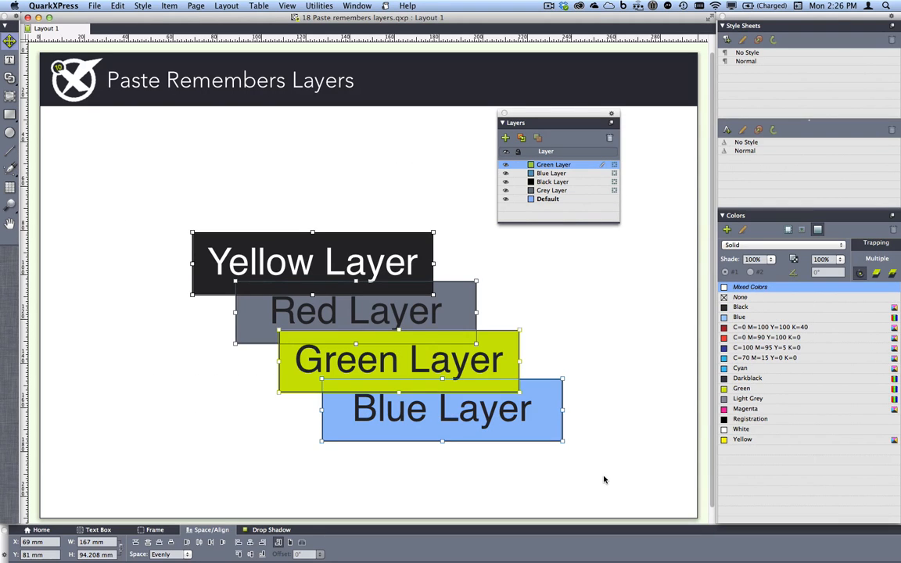
key(super+c)
click(220, 6)
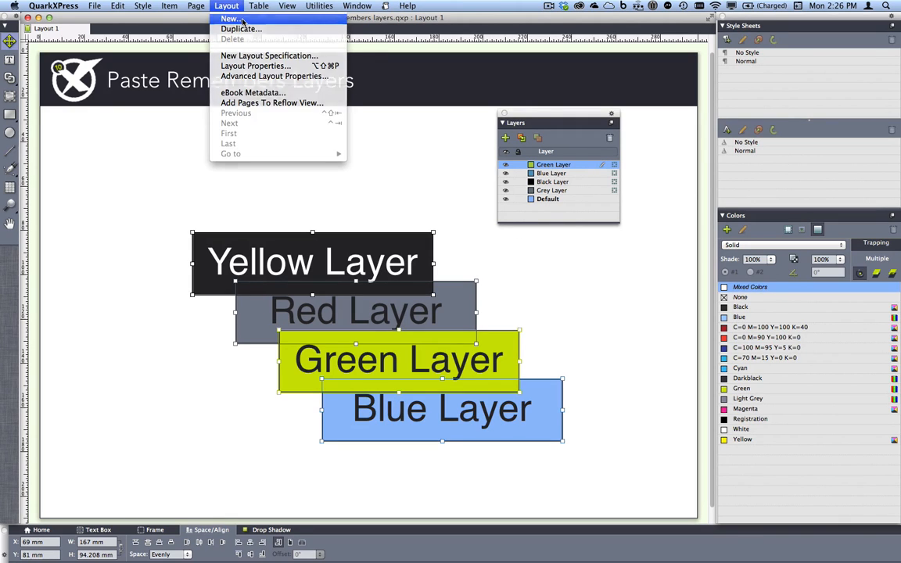
click(243, 23)
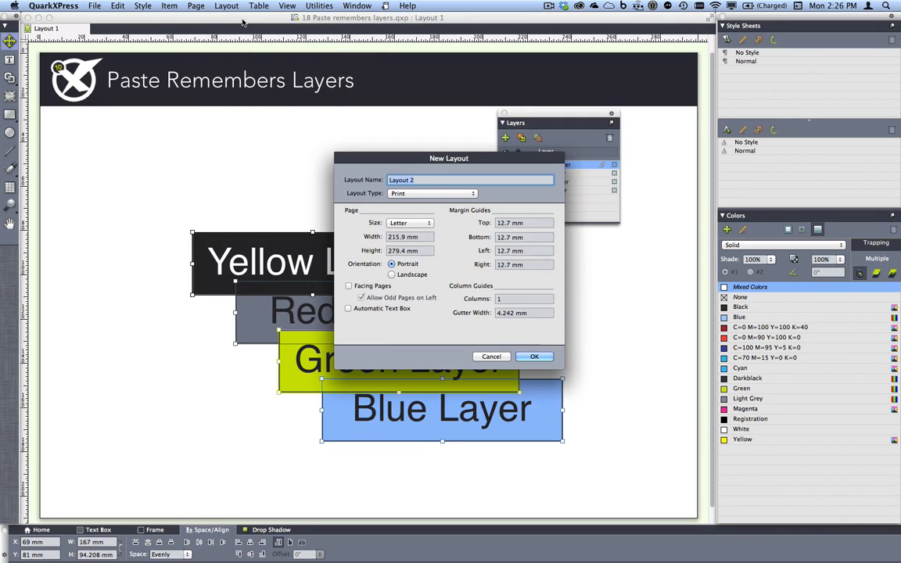
click(533, 357)
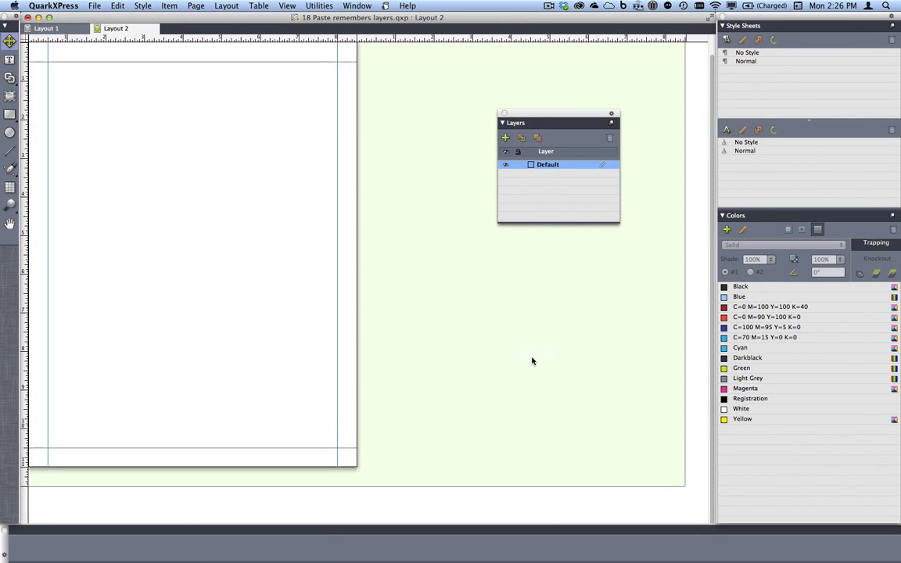
key(super+0)
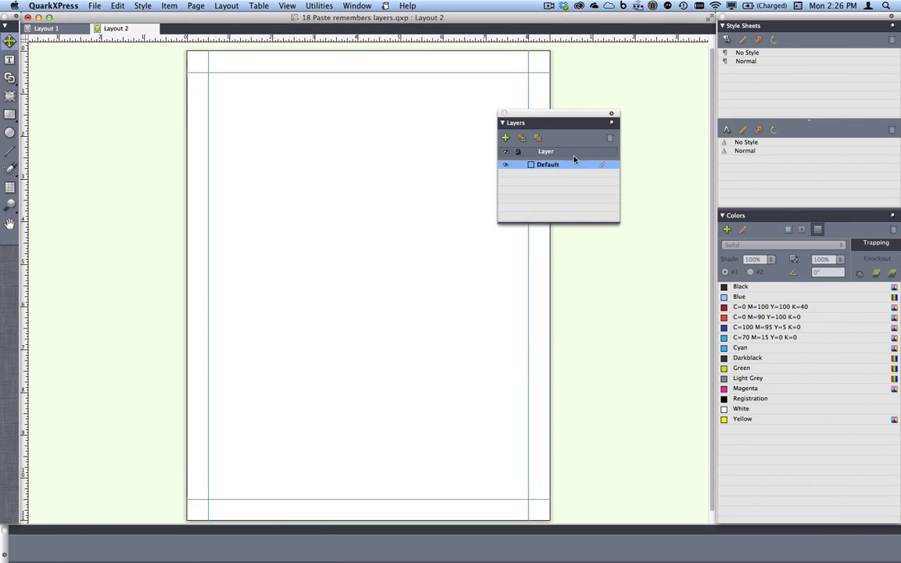
Move the Layers palette beside the page and toggle its Paste Remembers Layers option
drag(566, 117, 630, 96)
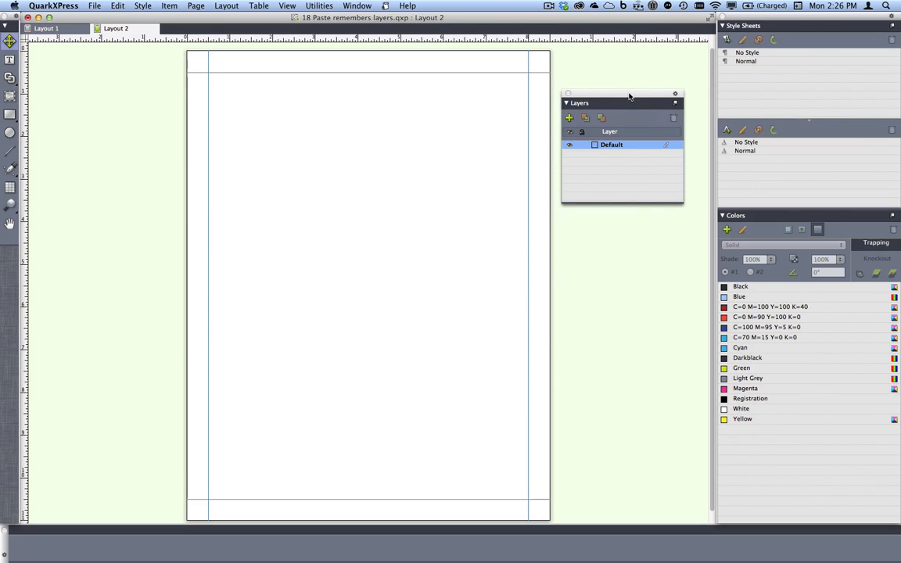
click(675, 103)
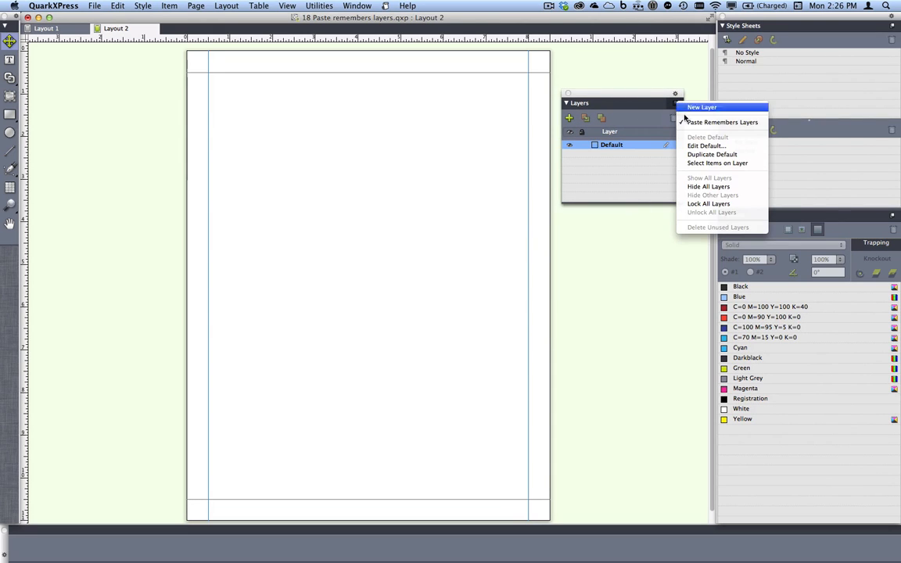
click(694, 123)
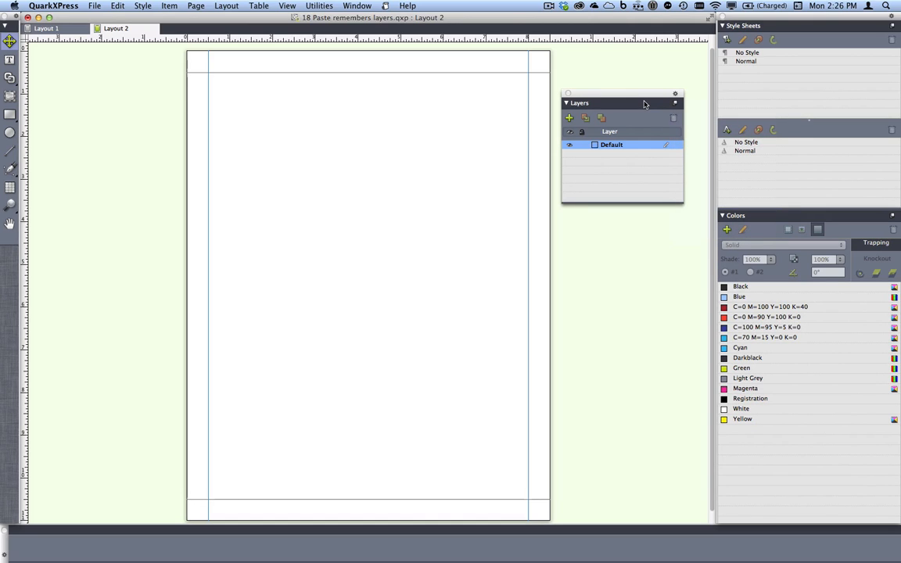
Paste the copied boxes in place on Layout 2 and move them onto the page at about X 1.2 in, Y 2.04 in
click(117, 6)
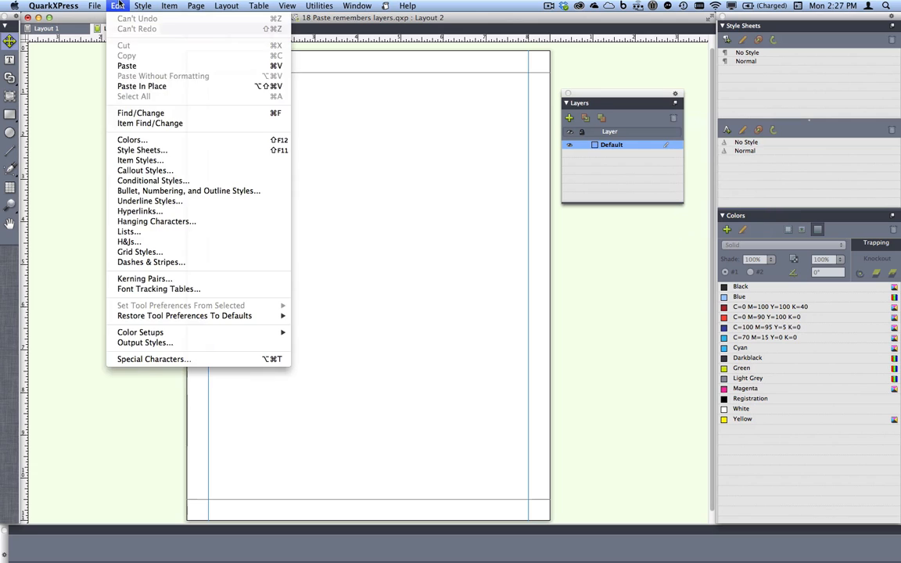
click(177, 87)
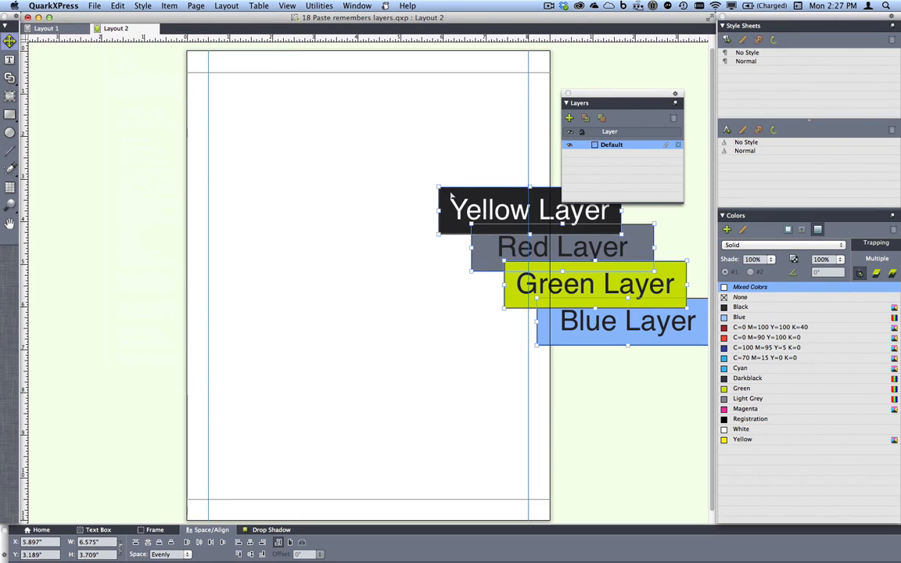
drag(455, 198, 255, 149)
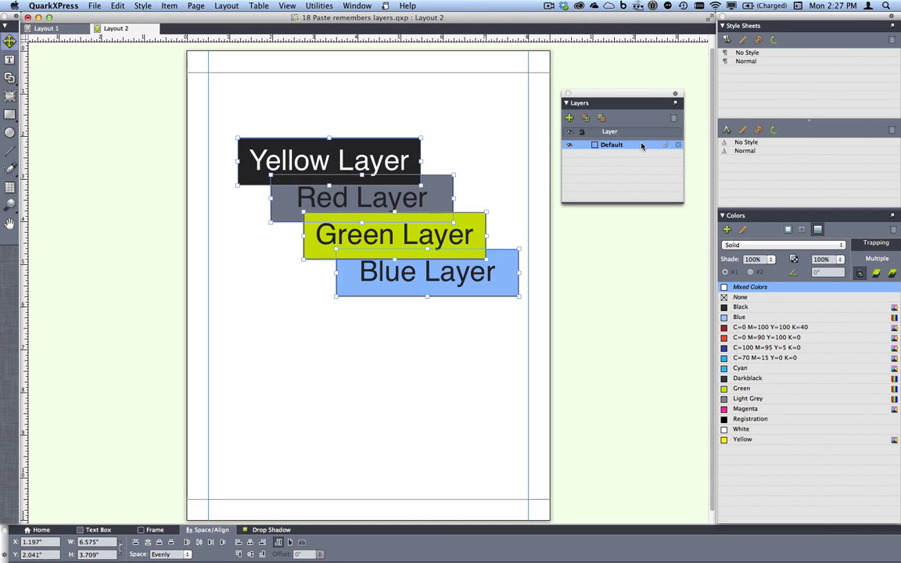
Create another Letter-size portrait print layout with 0.5 in margins, fitted to the window, and turn on Paste Remembers Layers
click(225, 7)
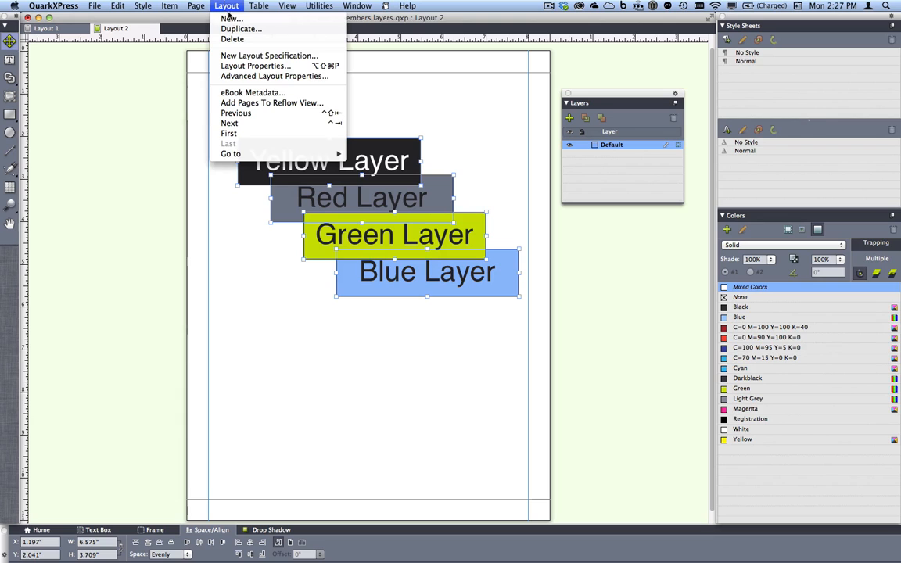
click(229, 18)
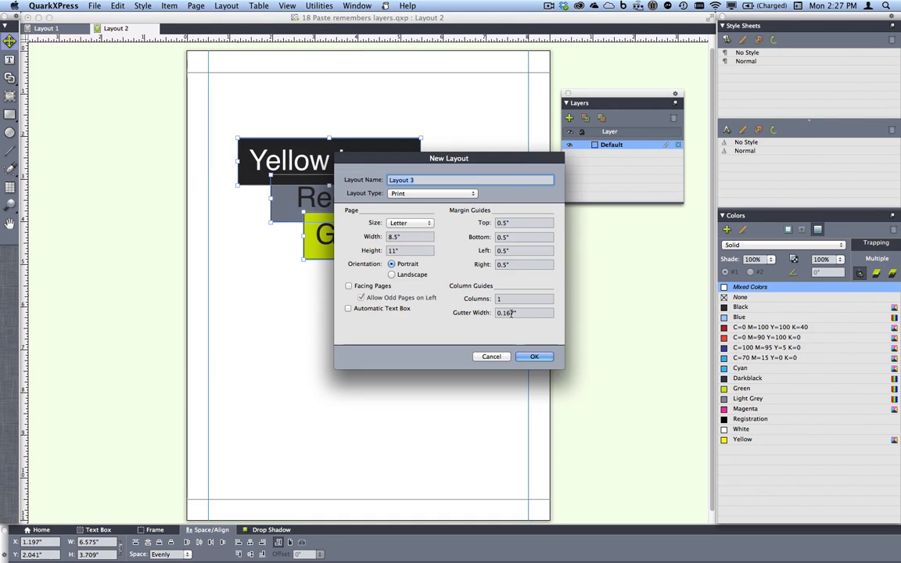
click(538, 357)
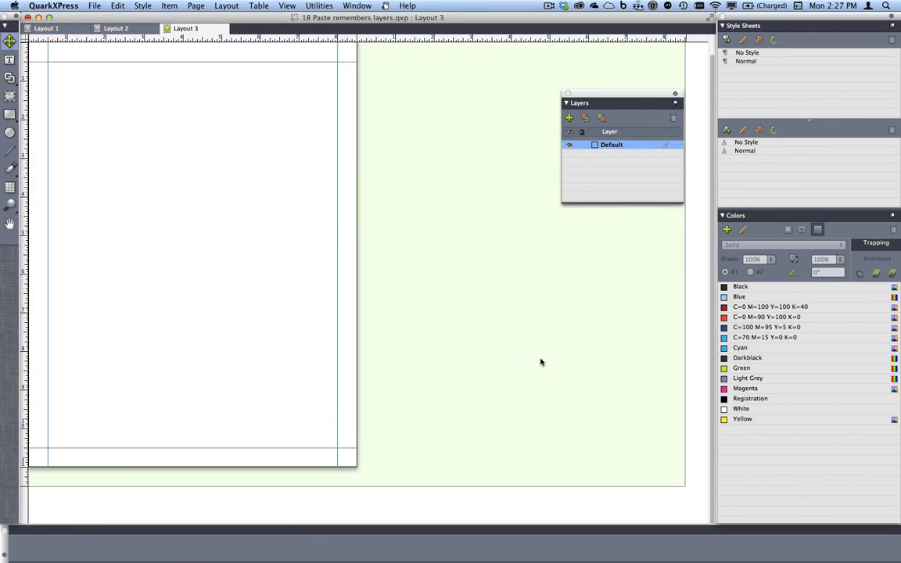
click(676, 104)
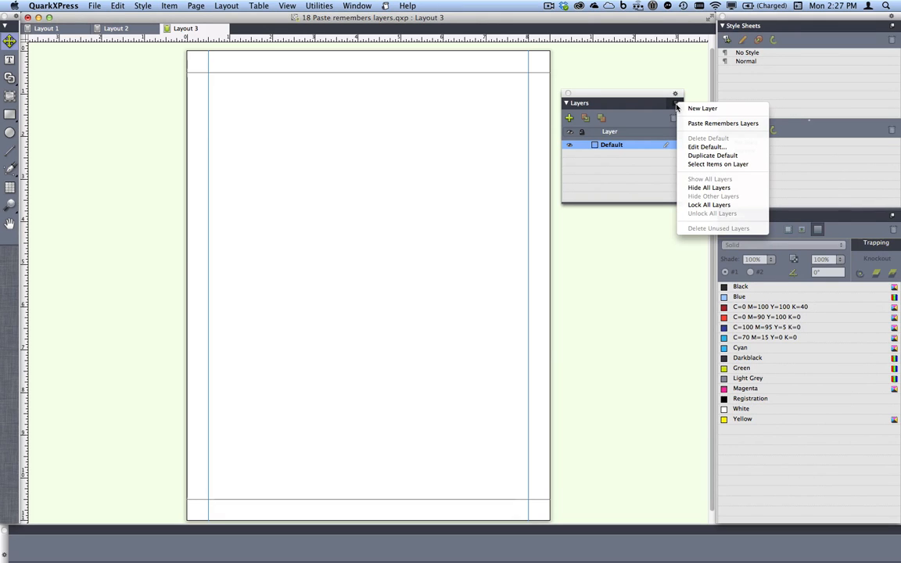
click(713, 124)
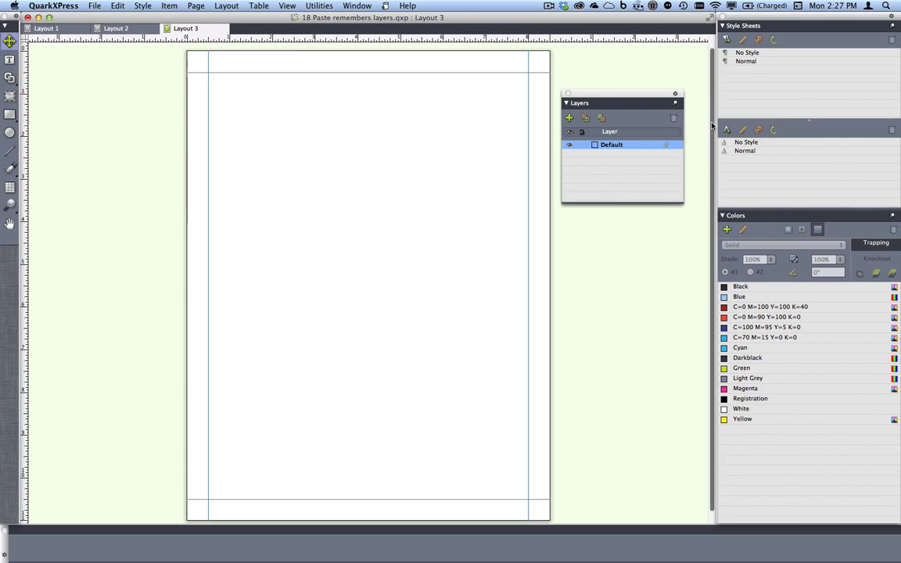
Paste the boxes in place on Layout 3 and move them onto the page at about X 0.97 in, Y 2.04 in
click(117, 5)
click(147, 87)
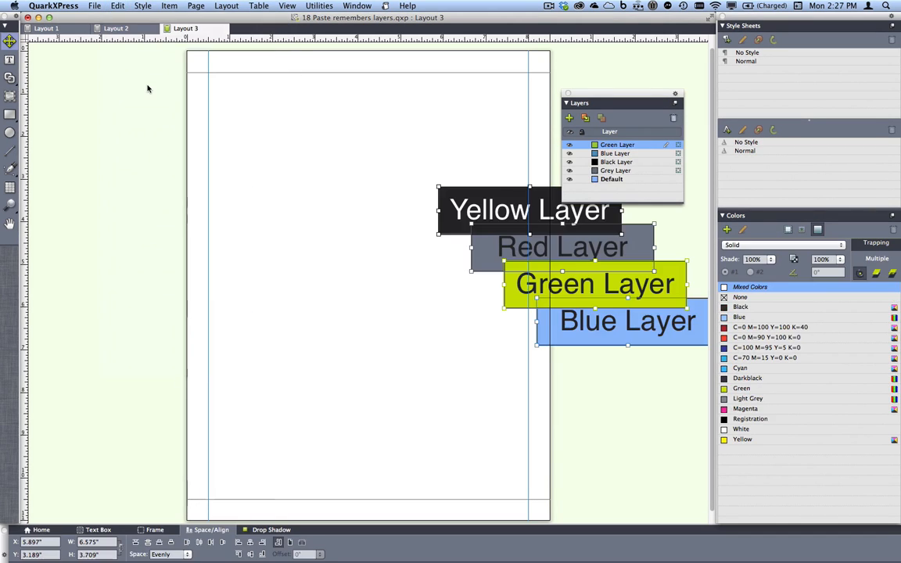
drag(450, 201, 239, 152)
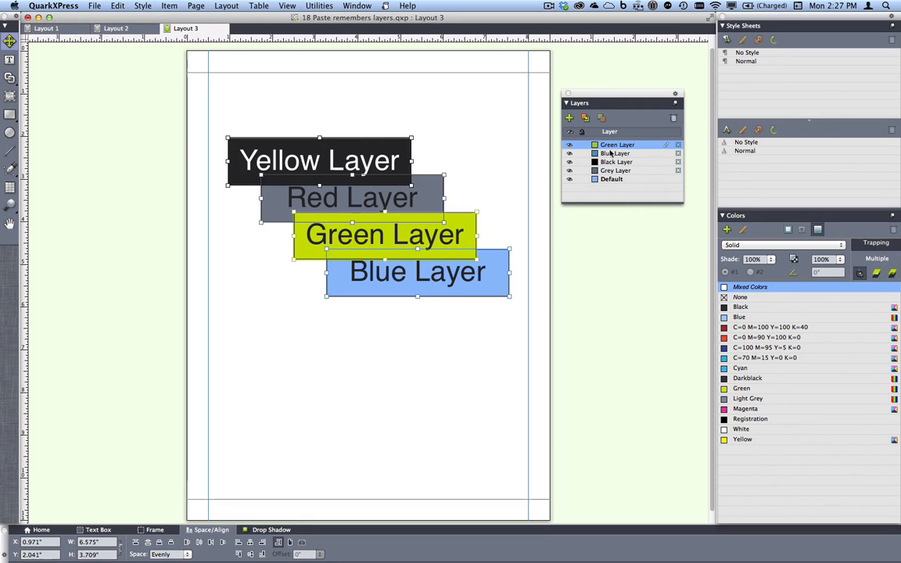
Hide and show the Blue Layer and then the Grey Layer to check which boxes they hold
click(570, 154)
click(569, 154)
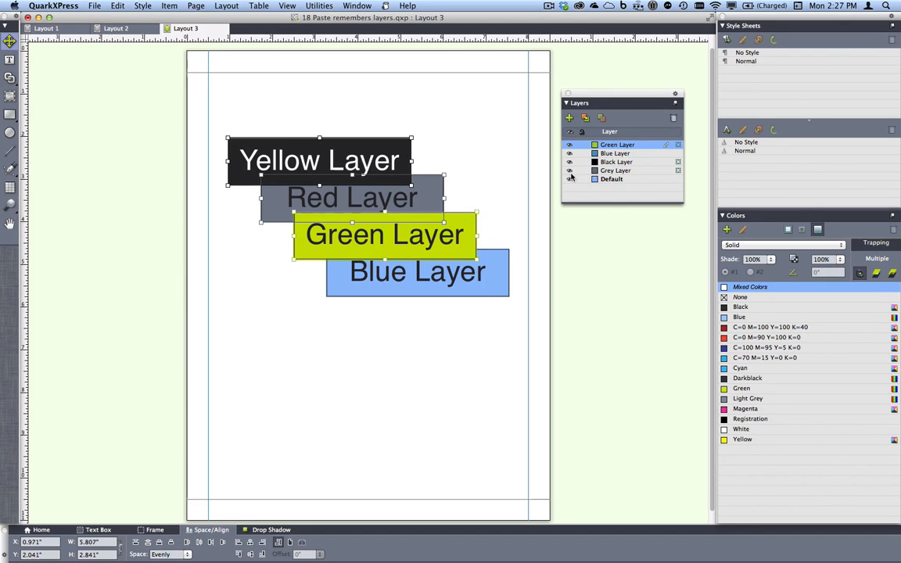
click(569, 171)
click(569, 170)
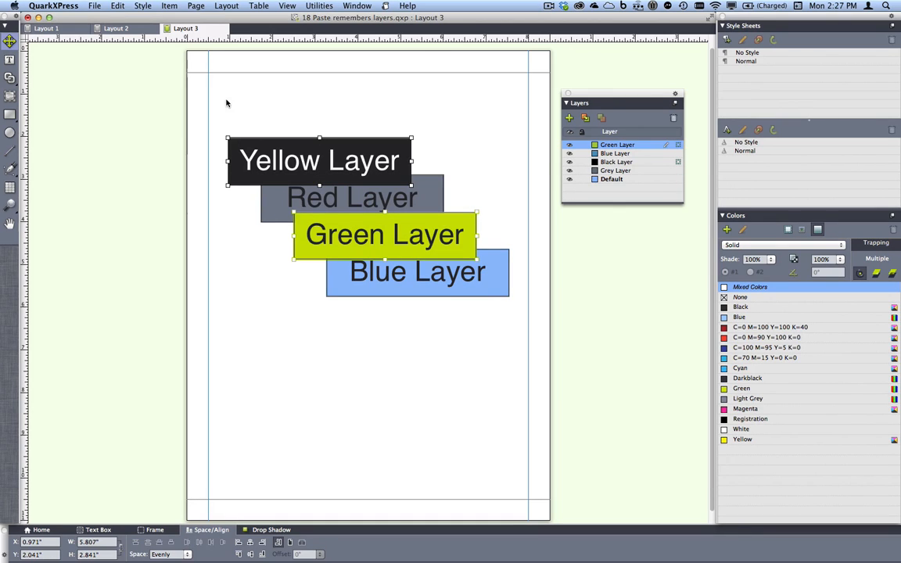
Close the layers project without saving, bring 19 Flip shape.qxp to the front and close the Layers palette
click(68, 33)
click(27, 17)
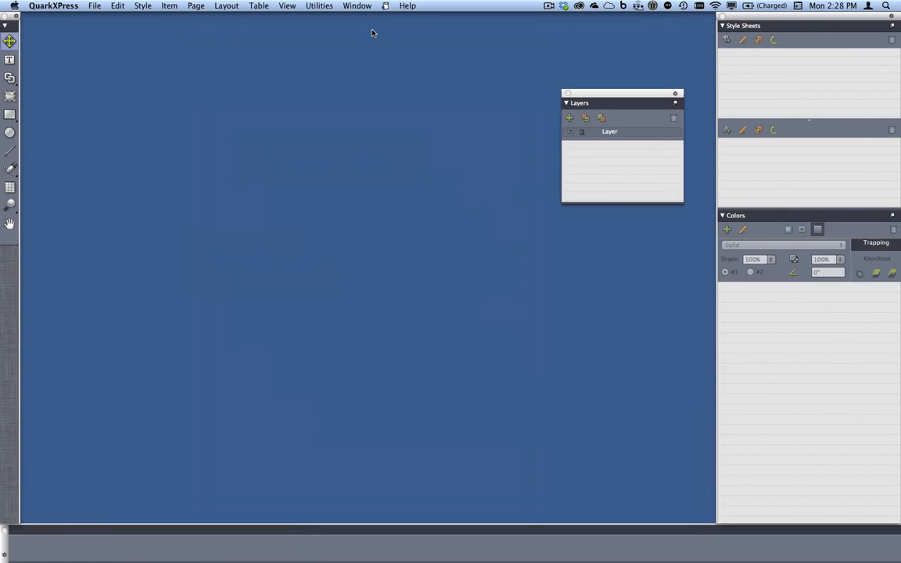
click(356, 5)
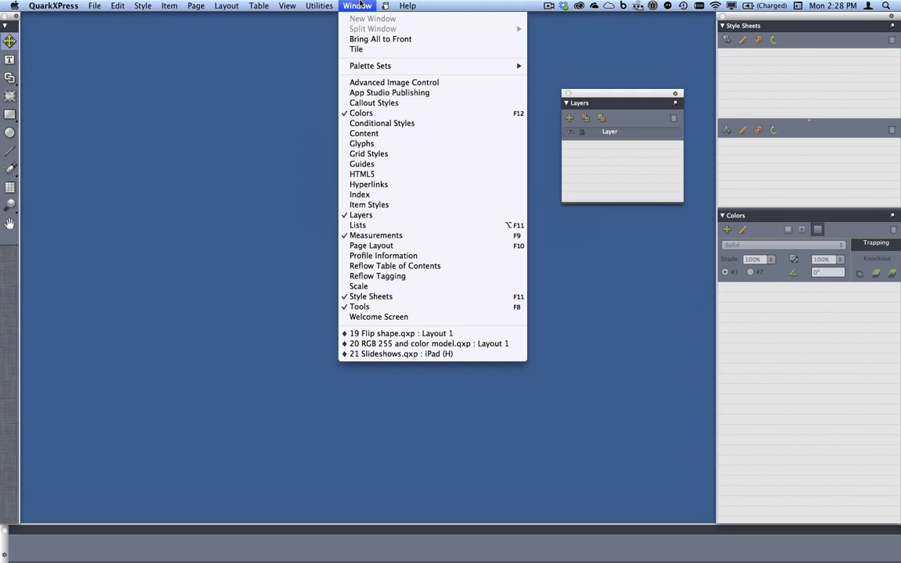
click(417, 334)
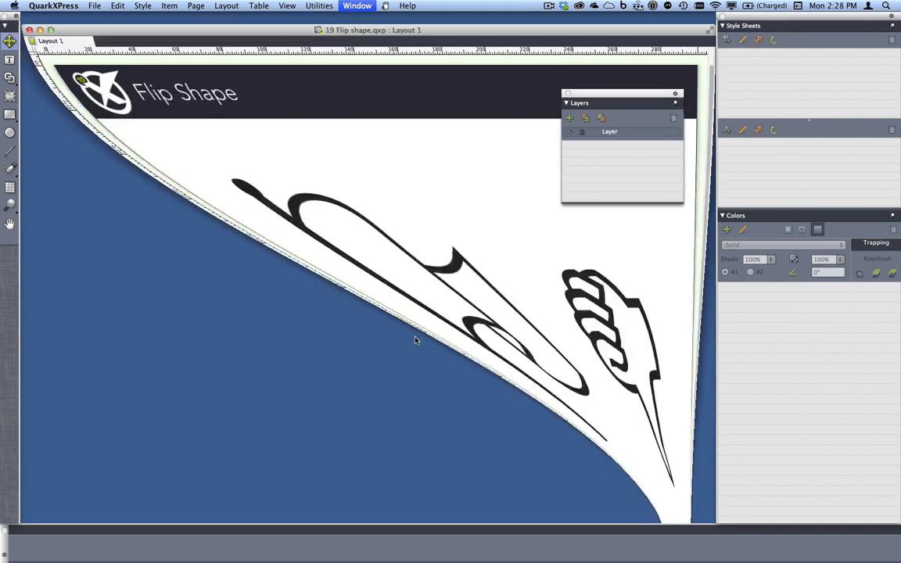
click(567, 93)
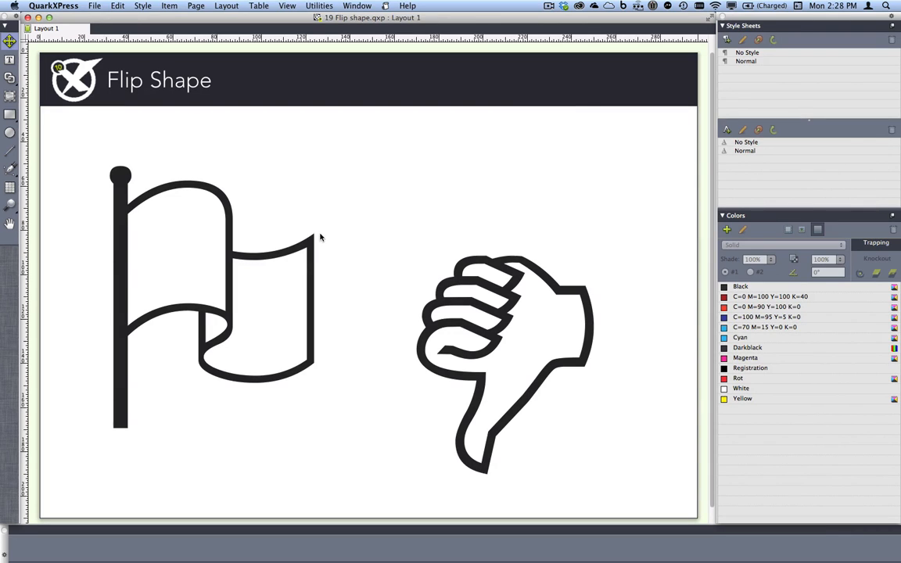
Flip the flag shape horizontally with Flip Shape
click(122, 249)
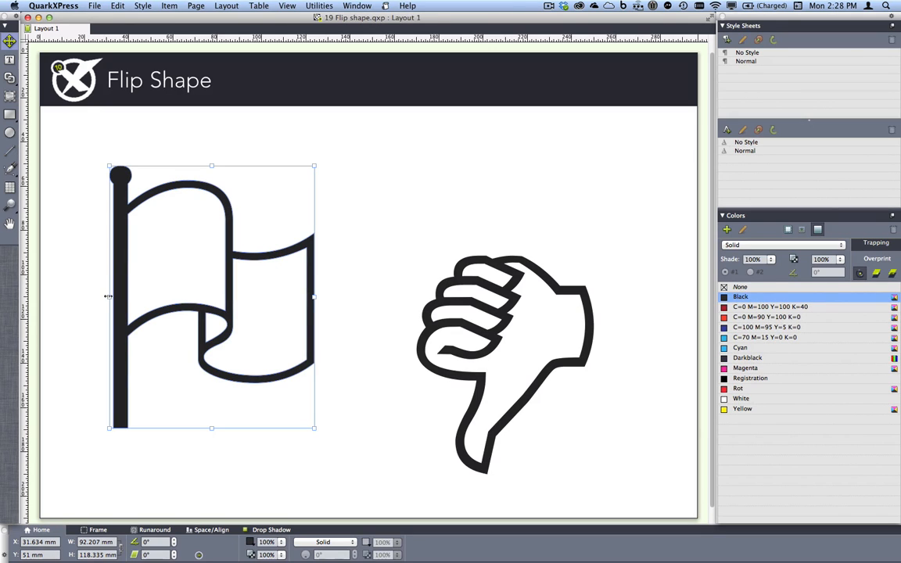
drag(108, 296, 501, 286)
click(167, 5)
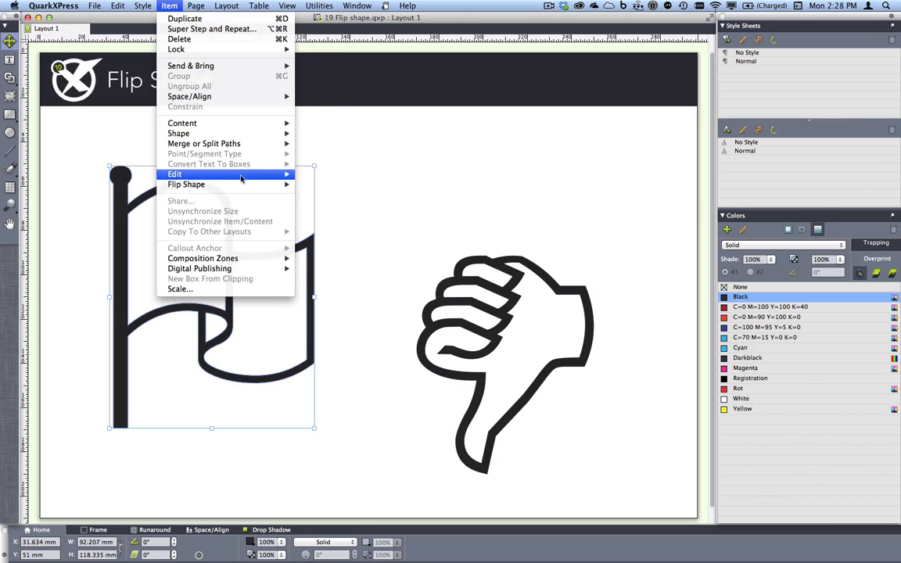
mouse_move(256, 184)
click(305, 185)
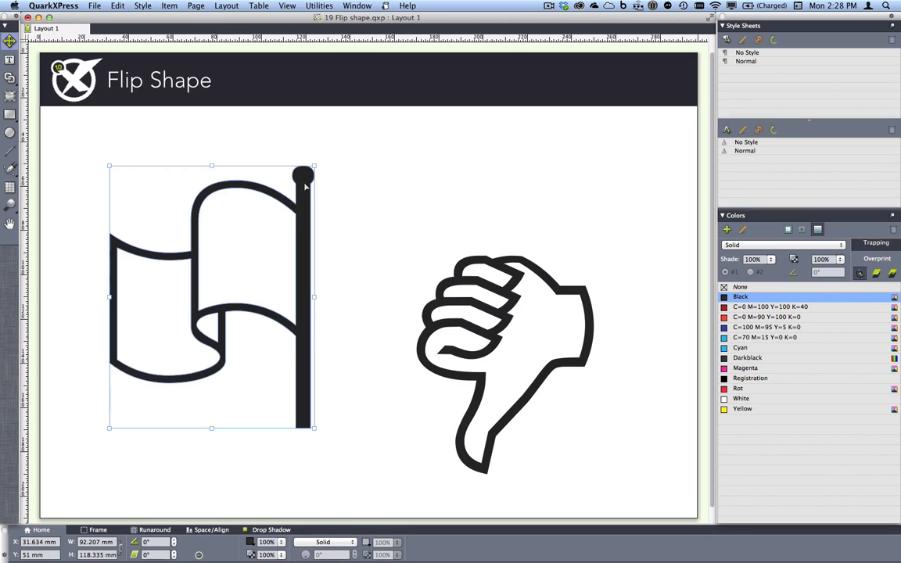
Flip the thumbs-down hand shape vertically with Flip Shape
click(516, 287)
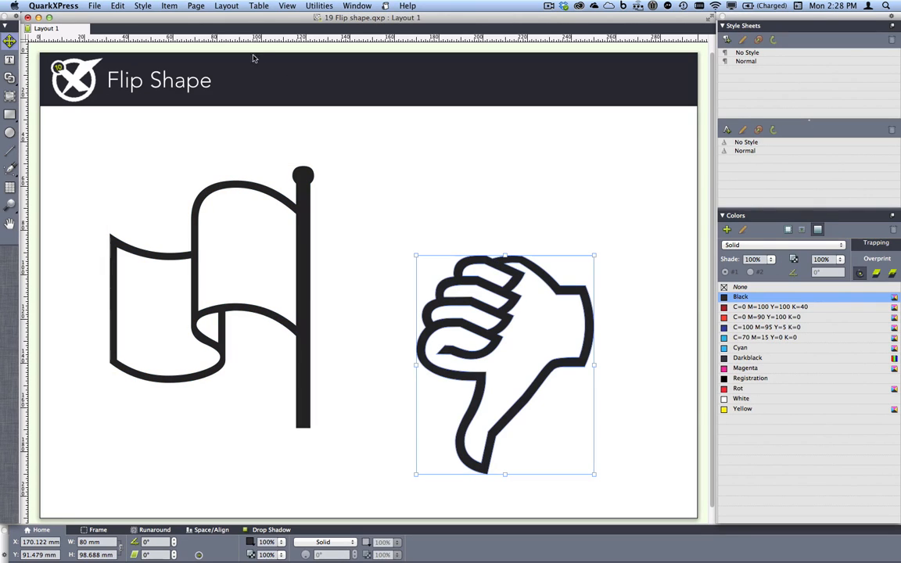
click(168, 6)
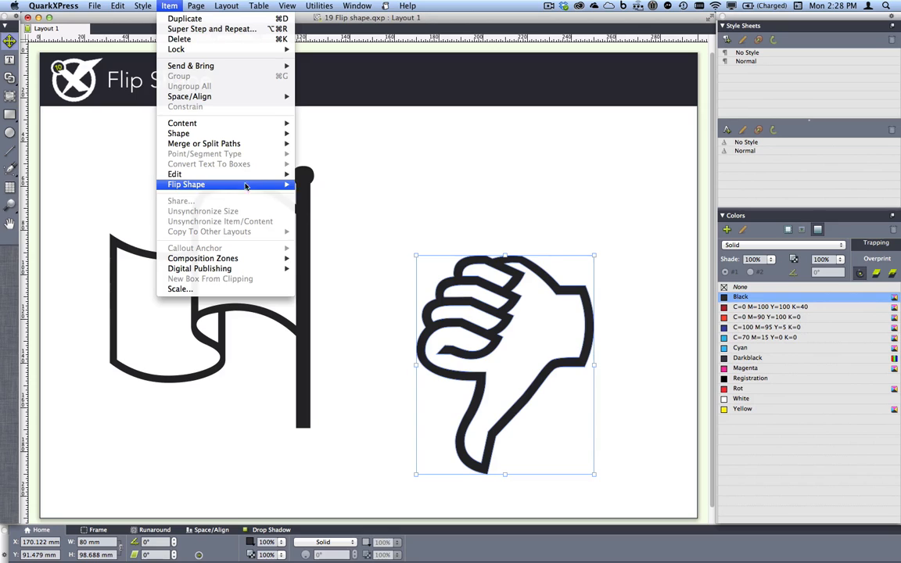
mouse_move(283, 185)
click(311, 195)
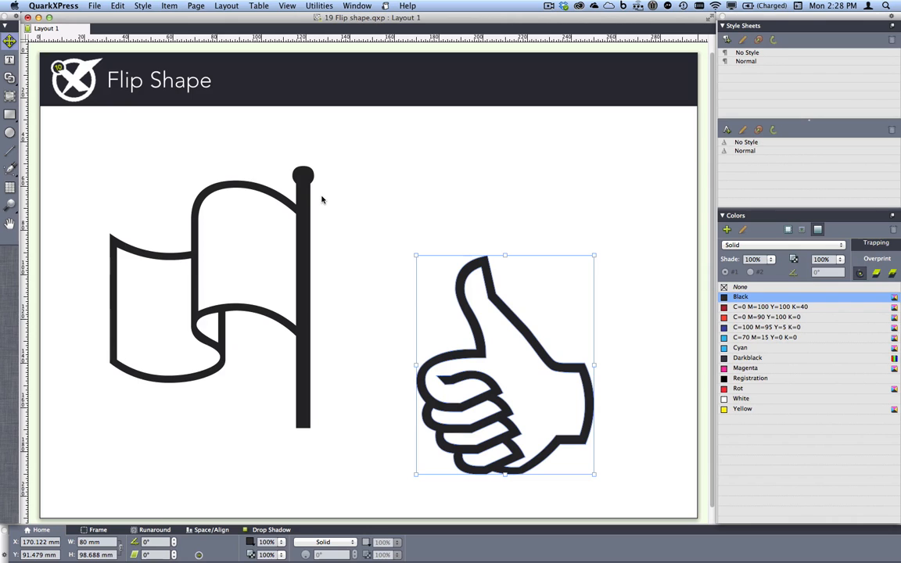
Close the flip shape project without saving and bring 20 RGB 255 and color model.qxp to the front
key(super+w)
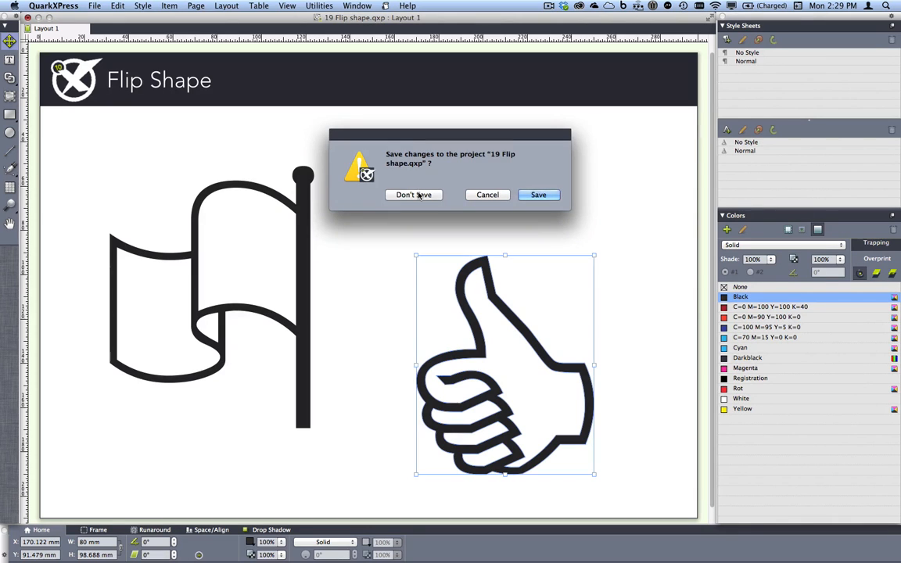
click(412, 195)
click(356, 6)
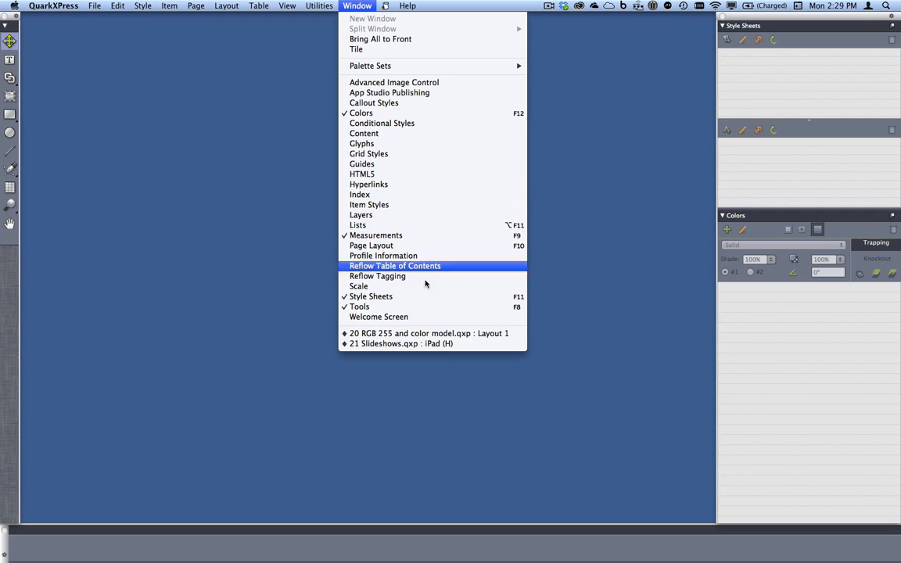
click(438, 333)
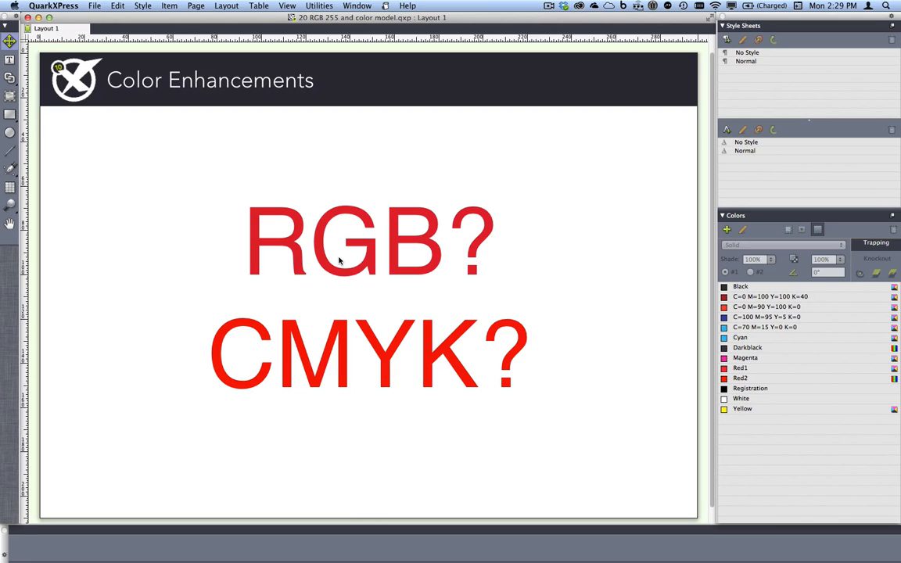
Check the colors used by the RGB? line and by the letter Y in the CMYK? line against the color list
click(381, 243)
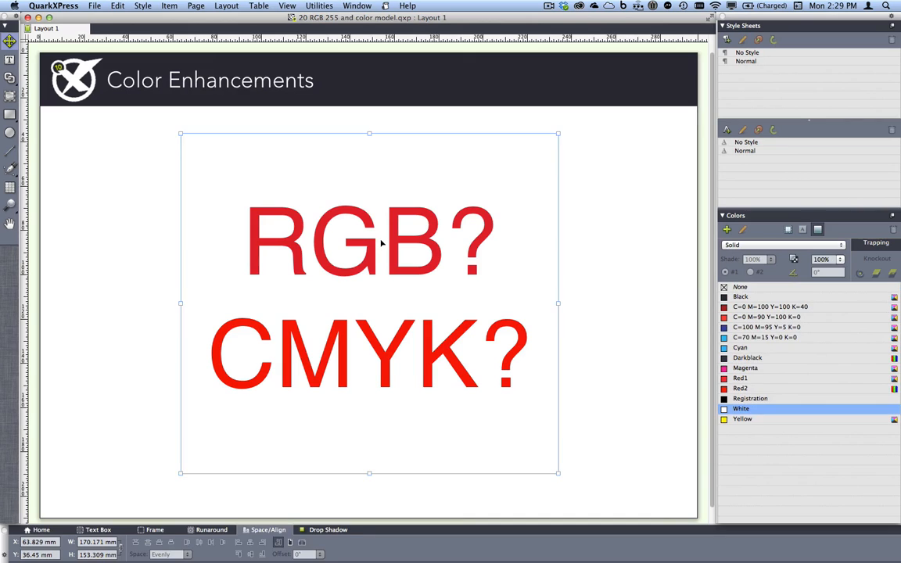
double_click(382, 243)
click(382, 243)
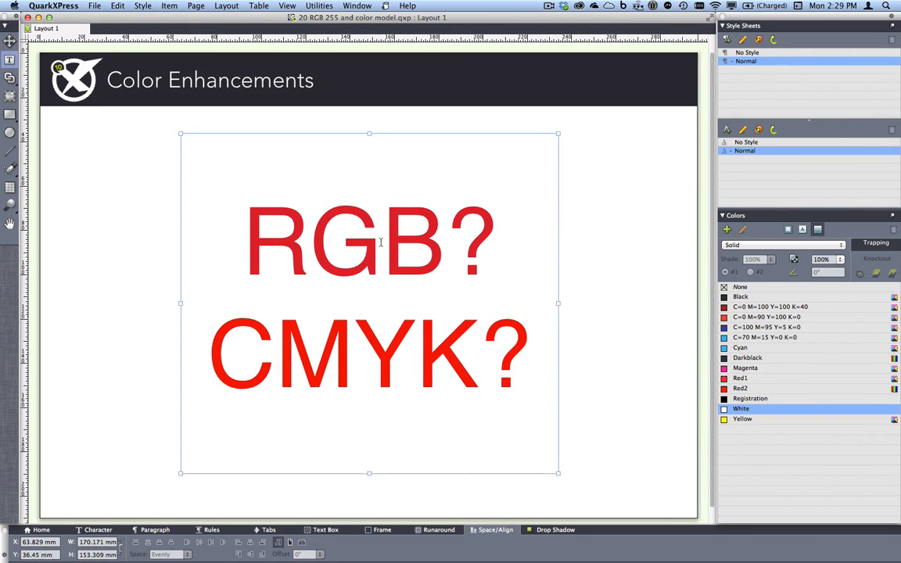
triple_click(312, 246)
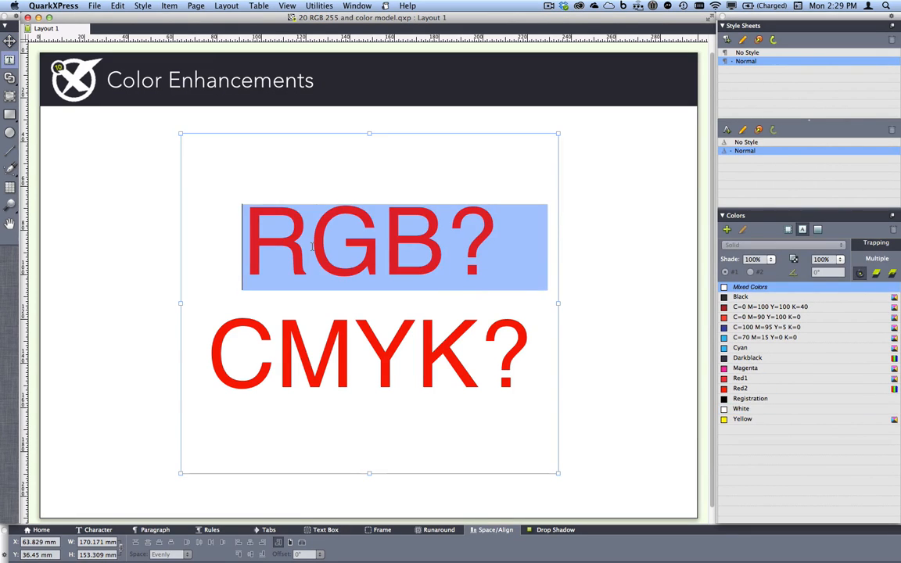
click(382, 243)
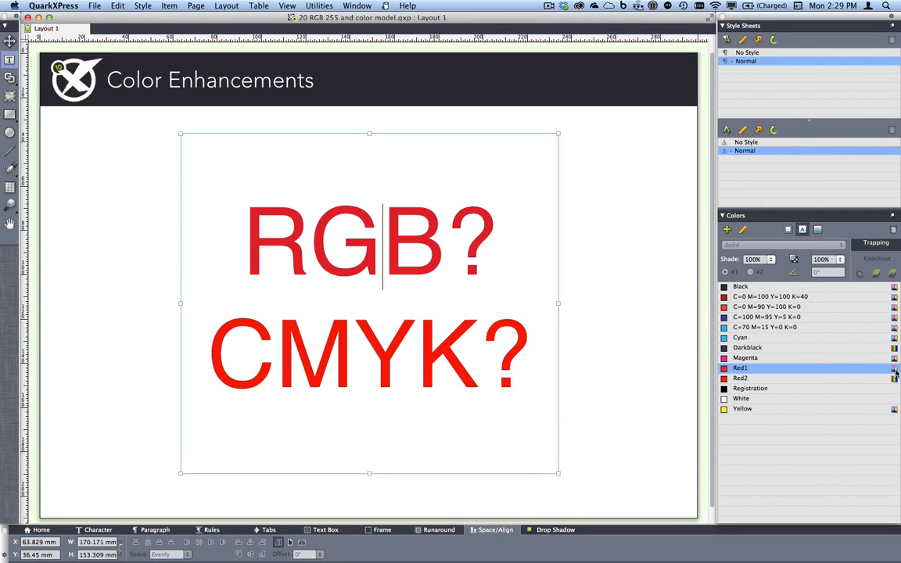
click(353, 358)
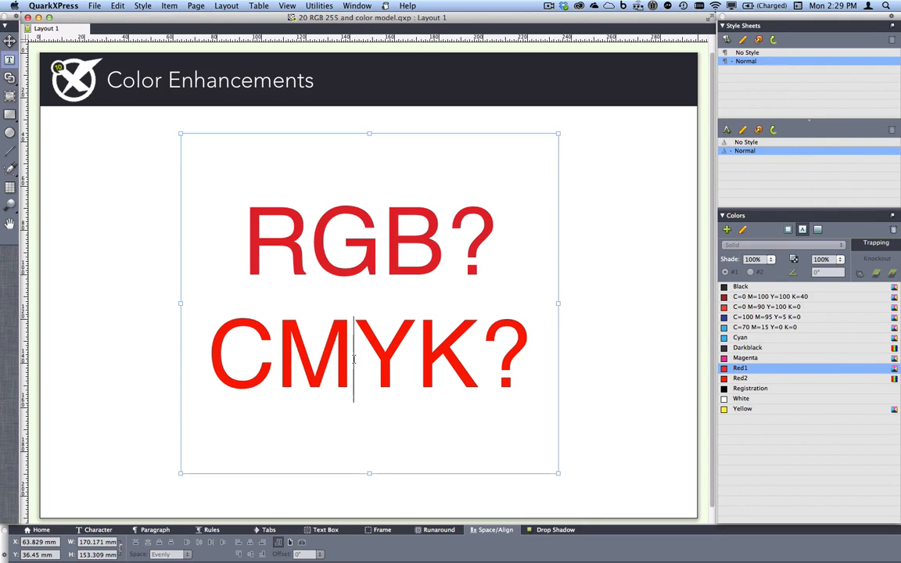
drag(353, 358, 410, 358)
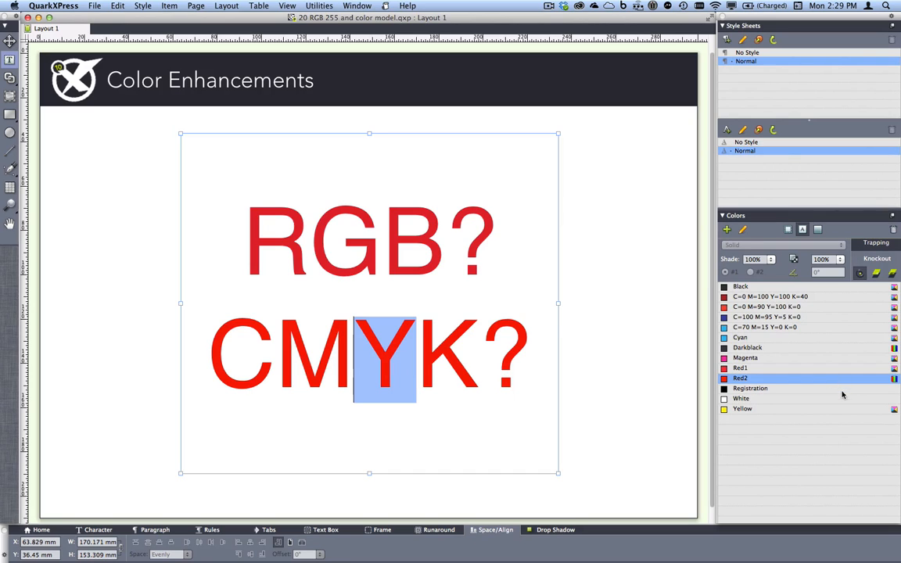
Start a new CMYK color, enlarge the Edit Color dialog and pick a pink of M 62.7%, Y 28.6% on the color wheel
click(727, 230)
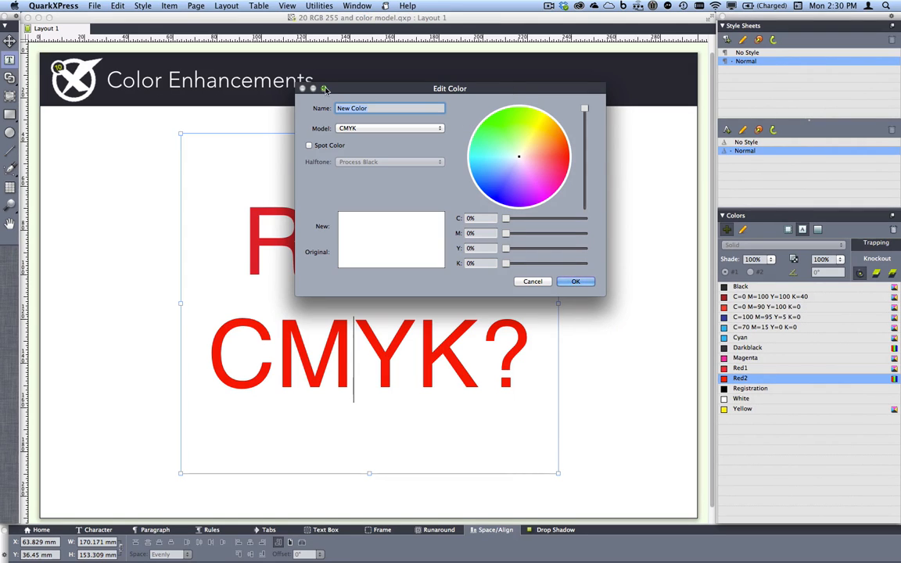
click(325, 90)
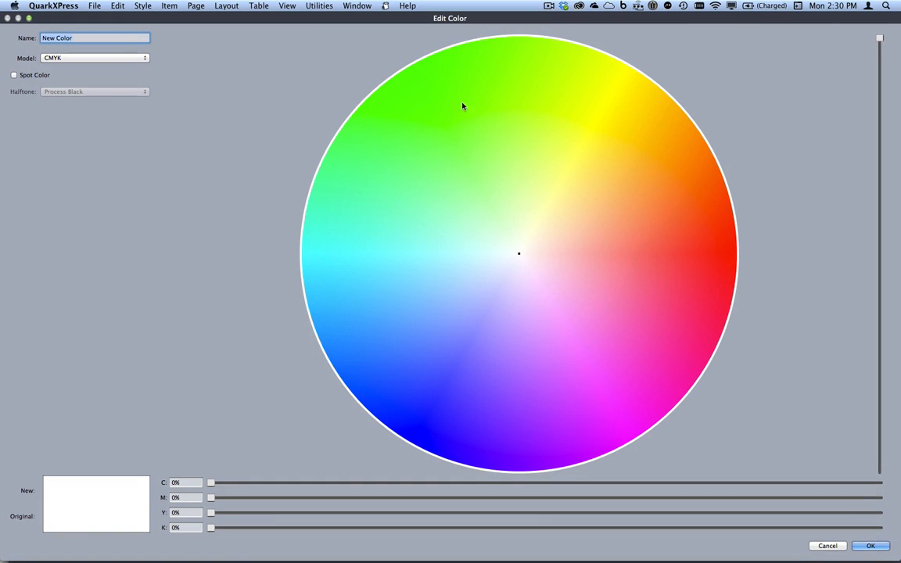
click(496, 123)
mouse_move(509, 119)
mouse_down()
mouse_move(593, 144)
mouse_move(647, 268)
mouse_move(676, 302)
mouse_move(638, 249)
mouse_move(644, 302)
mouse_move(662, 293)
mouse_move(654, 284)
mouse_up()
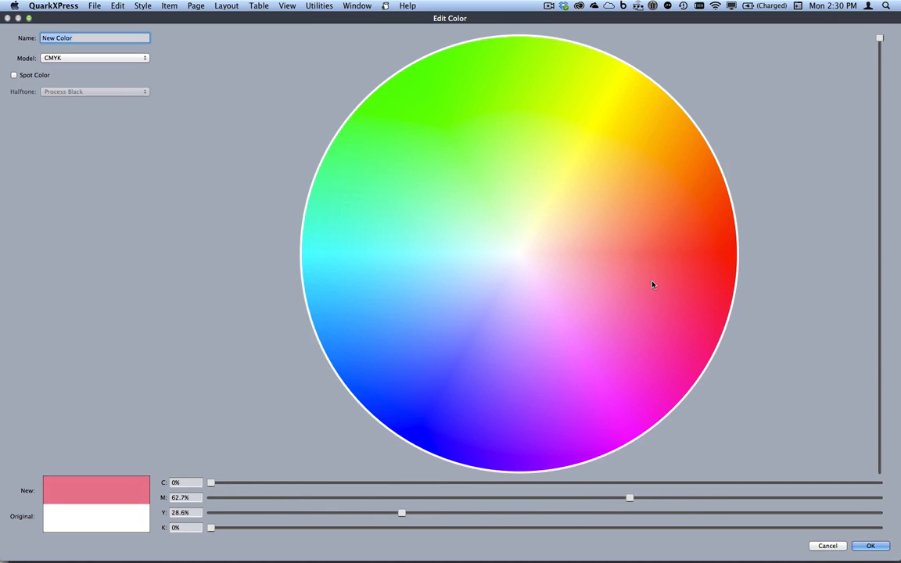
Switch the new color's model to RGB and go through its R, G, B and hexadecimal value fields
click(82, 59)
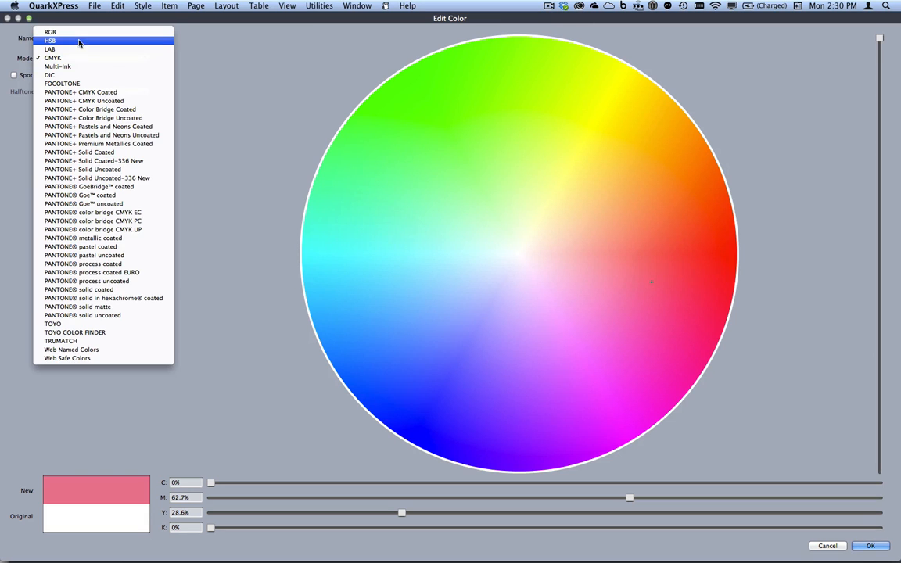
click(78, 33)
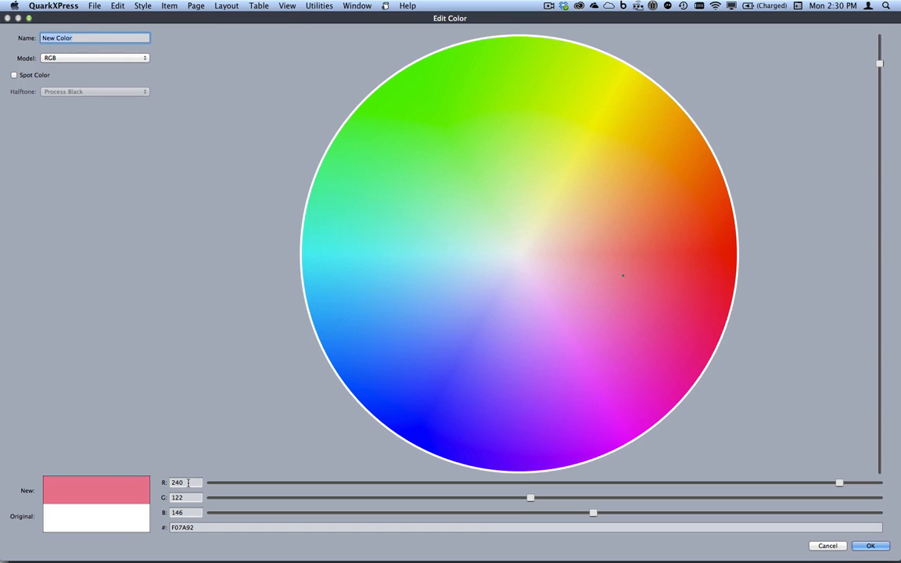
click(187, 483)
click(187, 498)
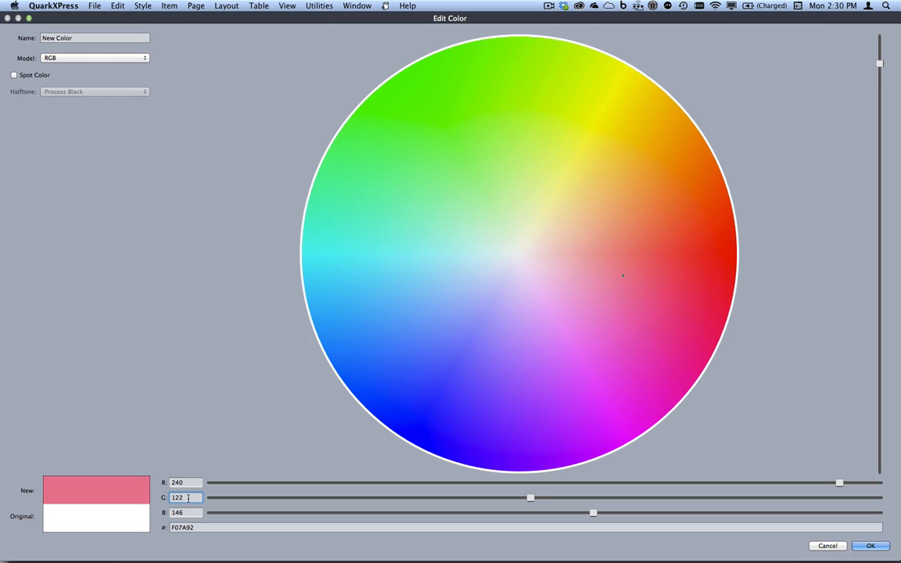
click(188, 483)
click(195, 499)
click(197, 513)
click(205, 529)
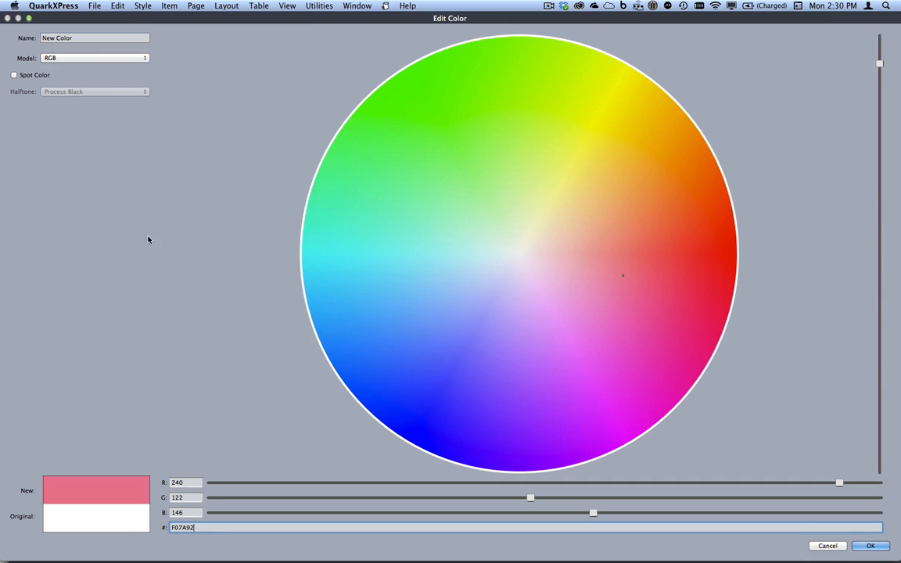
Switch the color model to PANTONE® solid uncoated, show the swatches as full-width strips and browse to PANTONE 7471
click(107, 58)
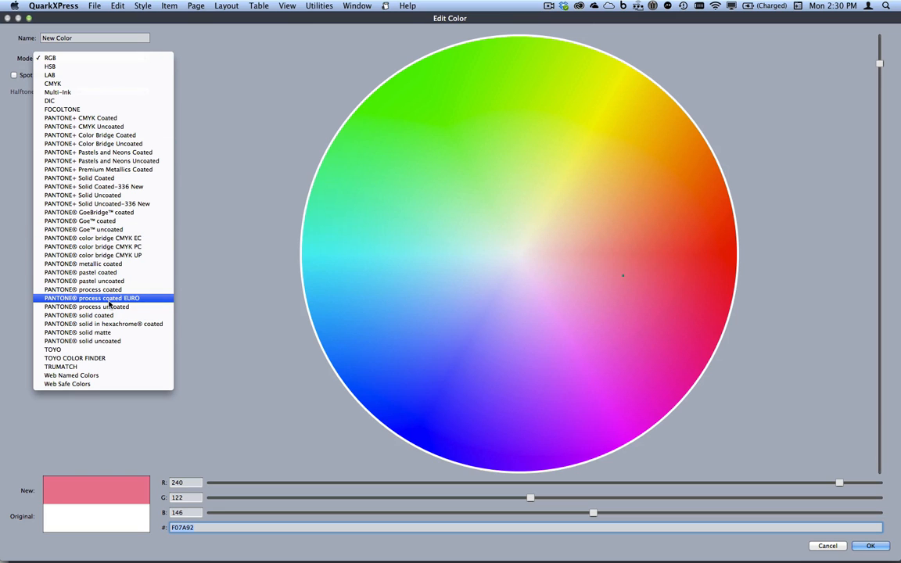
click(120, 341)
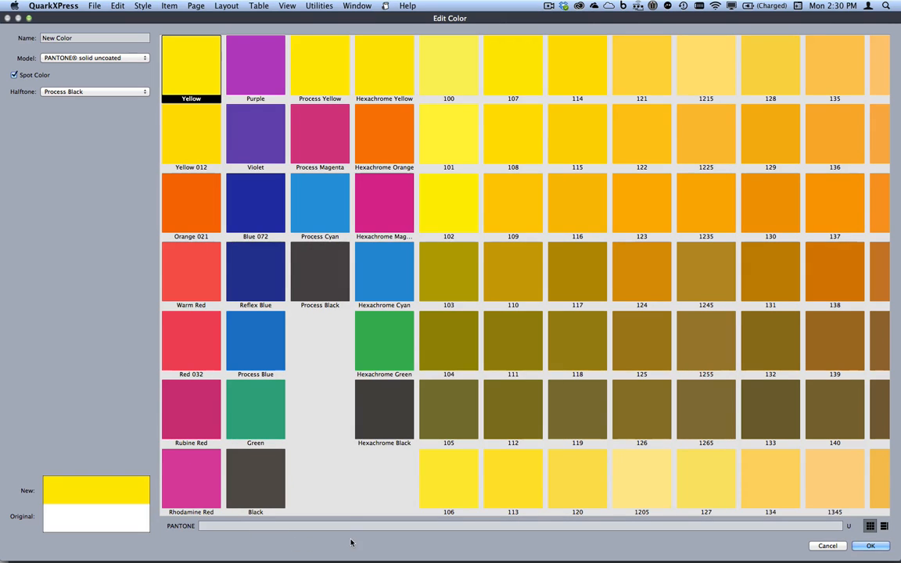
click(883, 527)
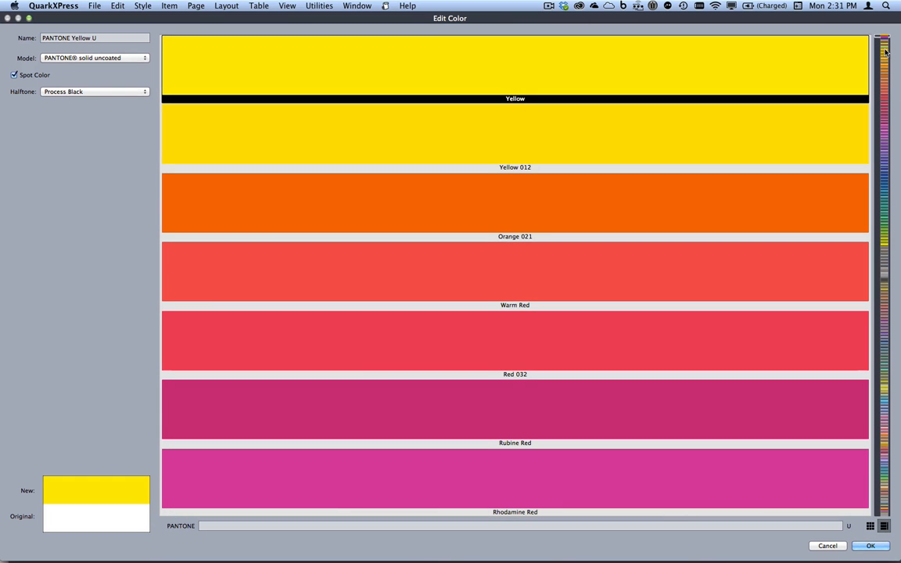
click(885, 86)
drag(884, 86, 886, 473)
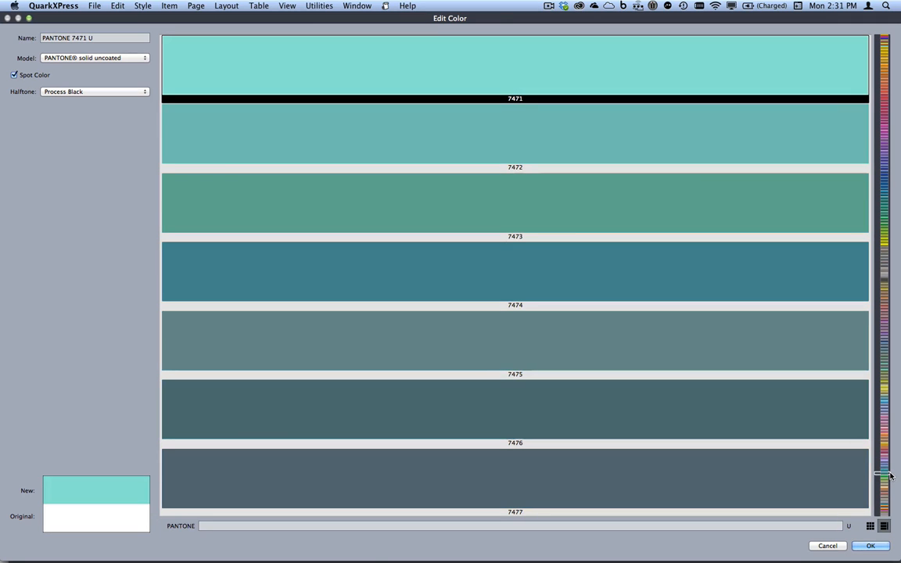
Look up 368 U by its PANTONE number and move the selection to the neighbouring swatch 369
click(346, 523)
text(368)
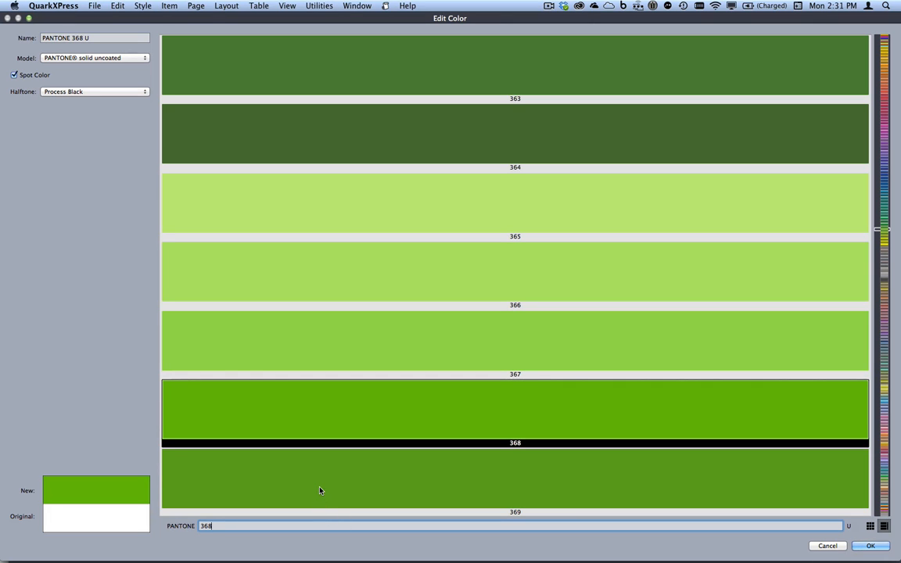
text( U)
key(Down)
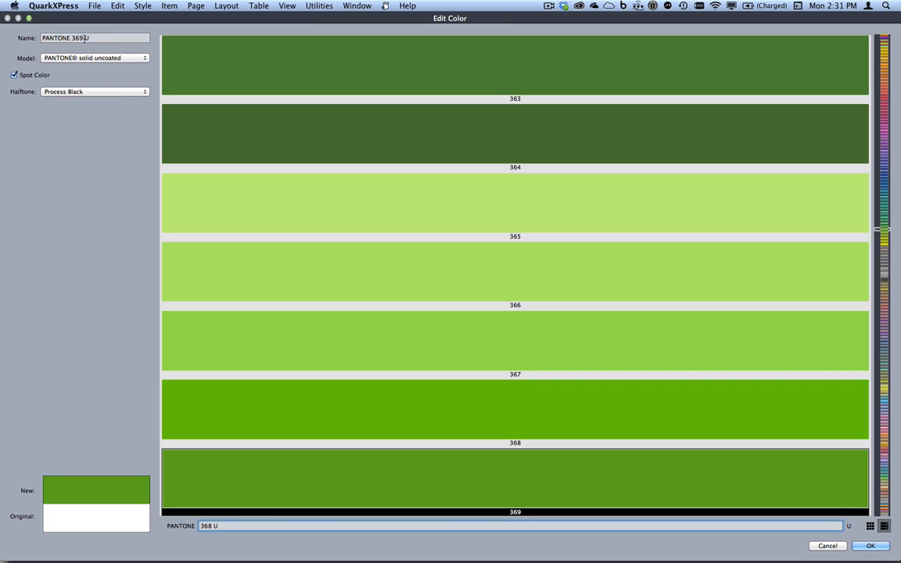
Rename the new color PANTONE 368 U and add it to the project's colors
click(82, 37)
key(BackSpace)
text(8)
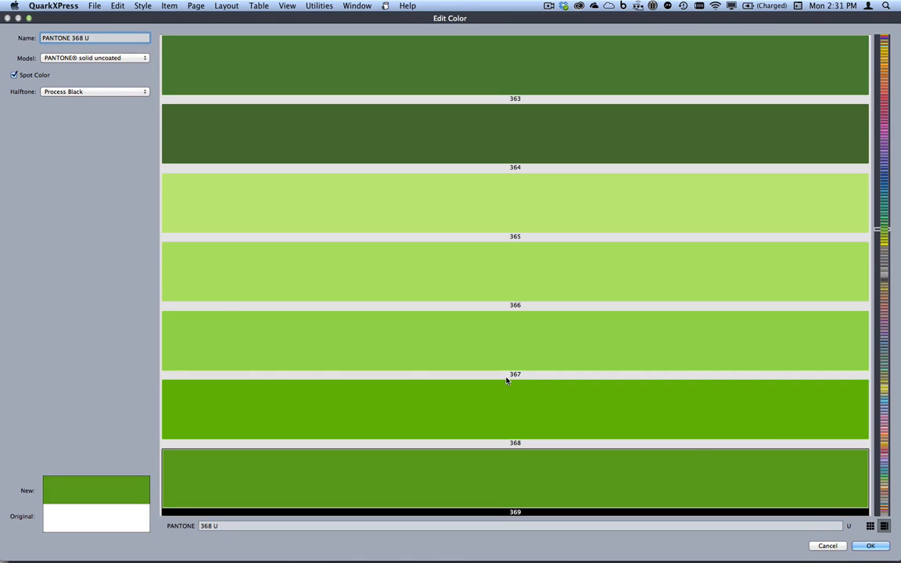
click(871, 545)
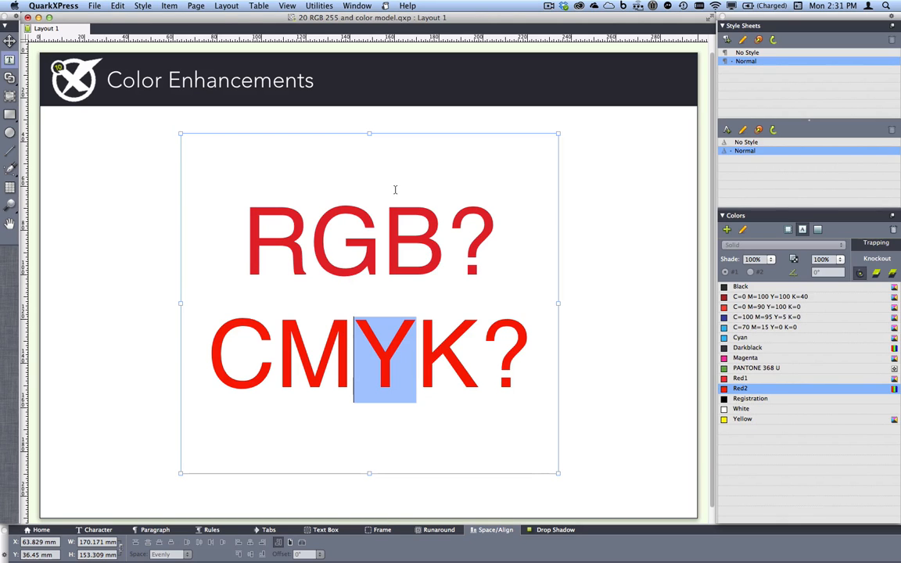
Close 20 RGB 255 and color model.qxp without saving and bring 21 Slideshows.qxp : iPad (H) to the front
click(28, 18)
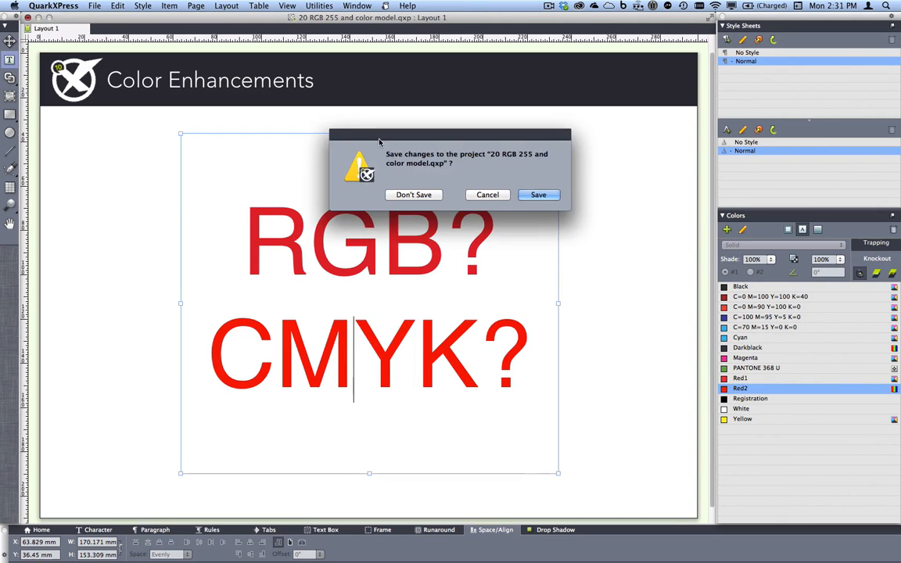
click(413, 193)
click(356, 6)
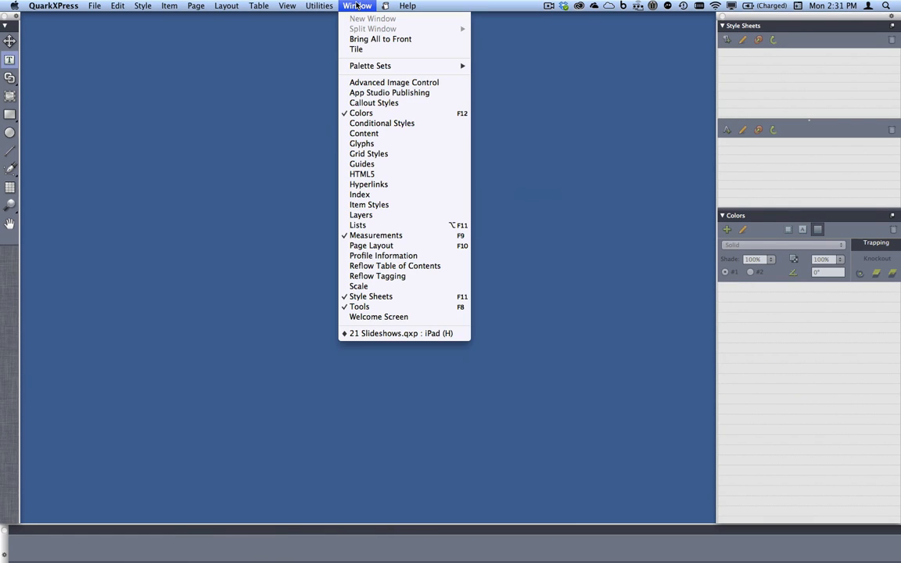
click(414, 333)
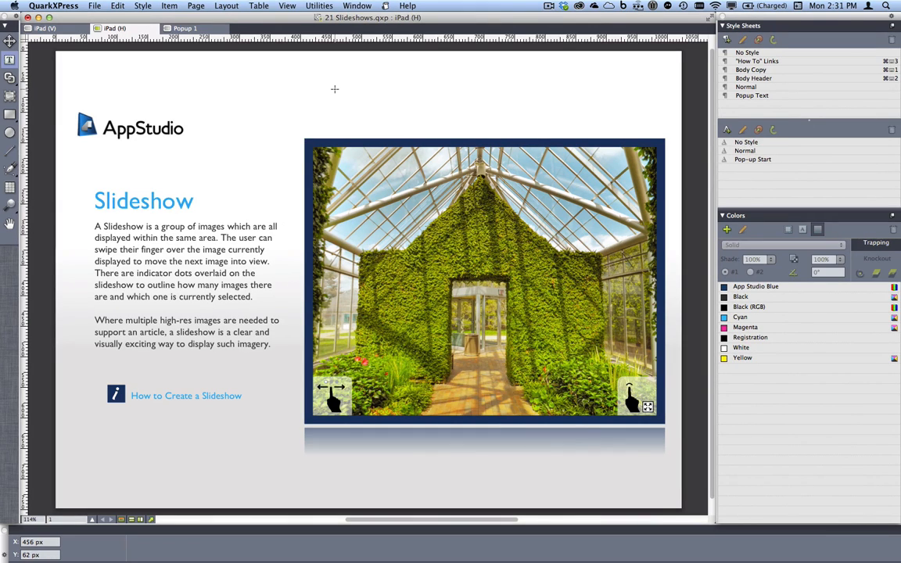
Review the saved palette sets and their shortcut options in Edit Palette Sets, leaving them unedited
click(354, 5)
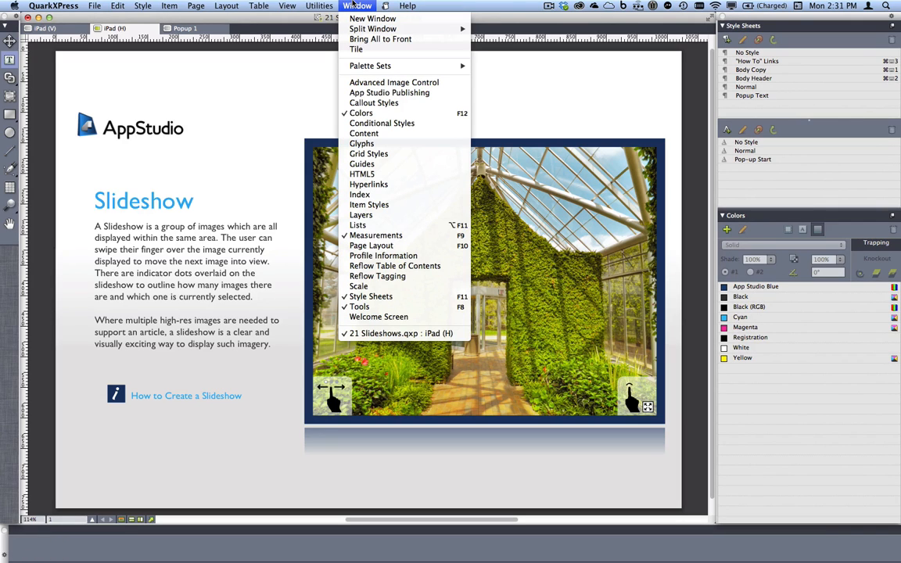
mouse_move(377, 65)
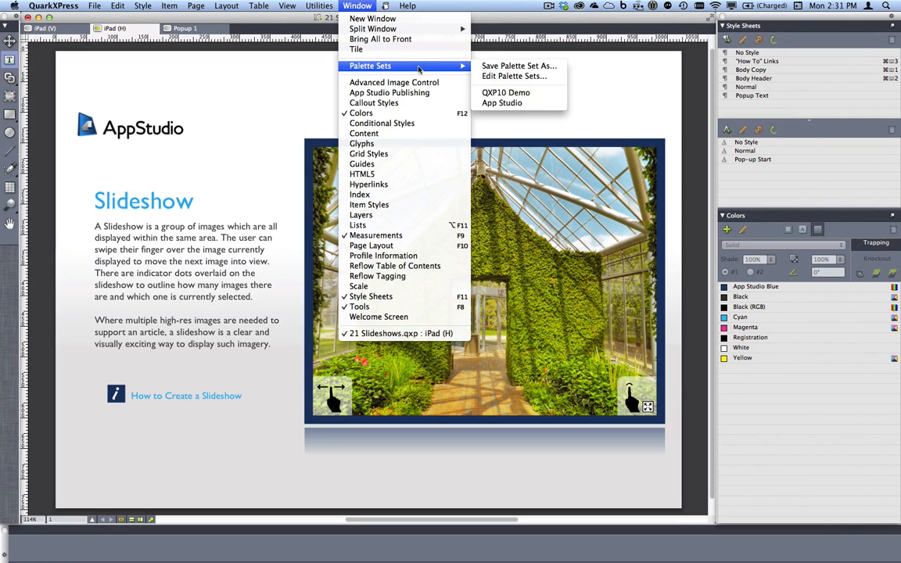
click(515, 76)
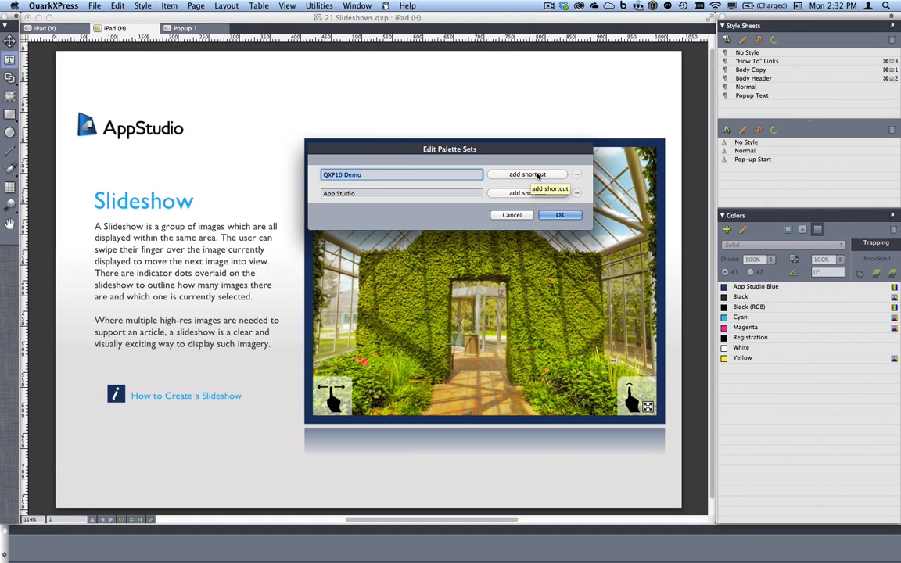
click(519, 215)
Switch the workspace to the App Studio palette set
click(353, 5)
mouse_move(418, 67)
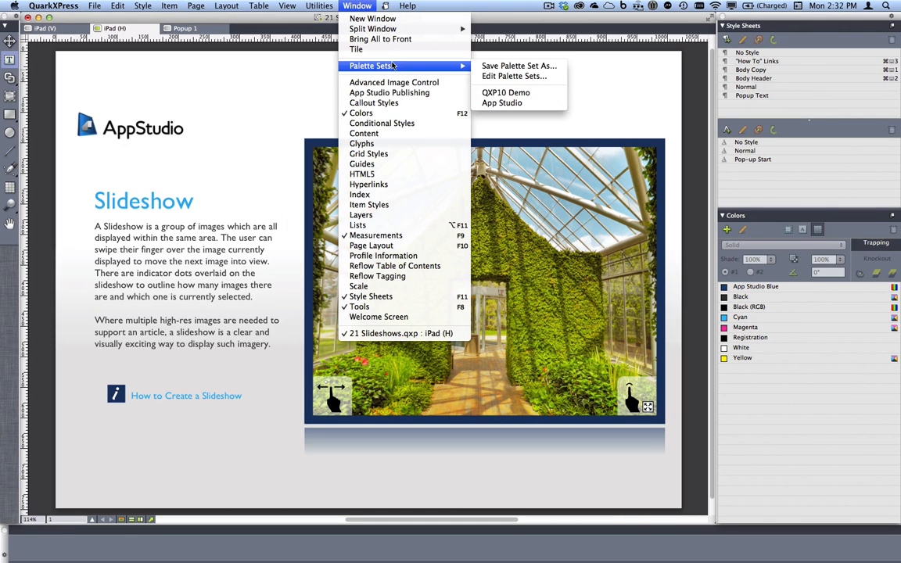
click(509, 104)
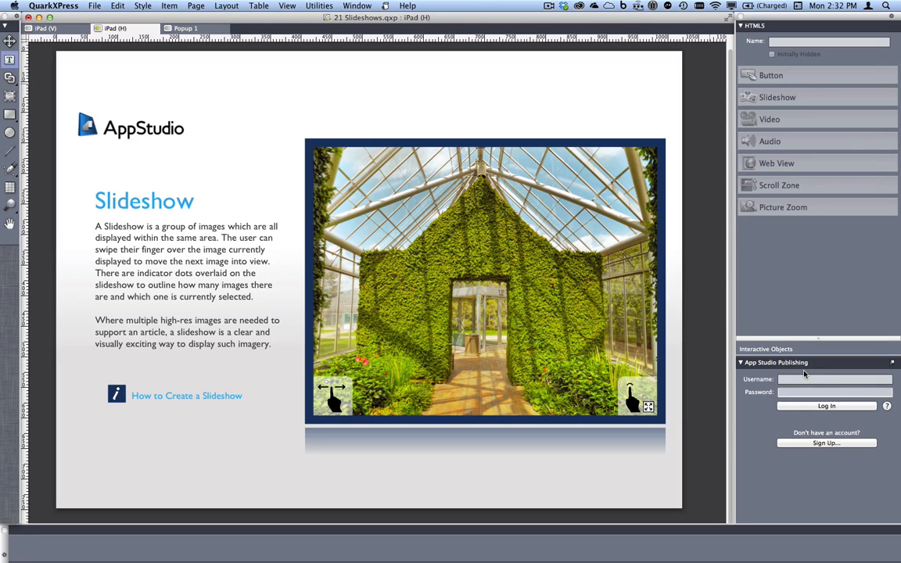
Examine the greenhouse slideshow's HTML5 settings and slide list, and view the iPad (V) layout
click(472, 267)
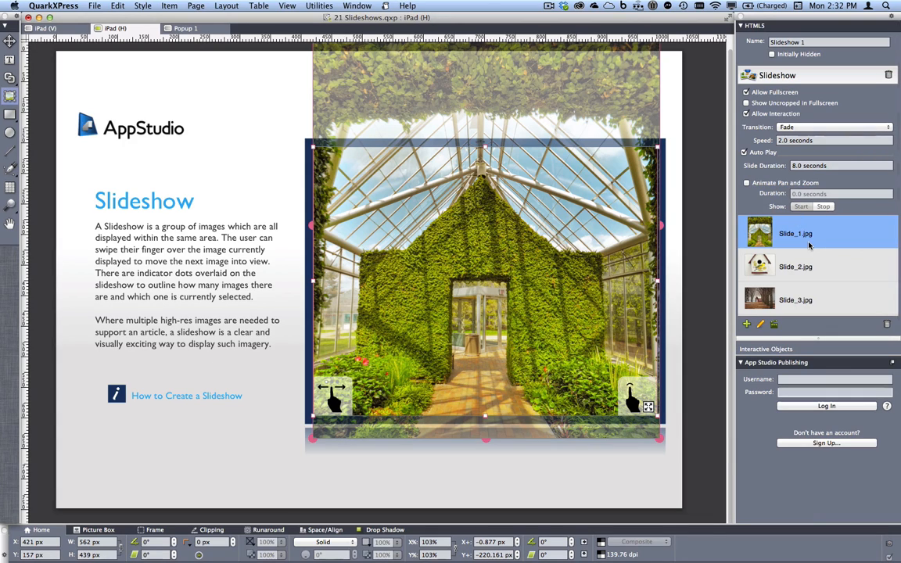
scroll(811, 248, down, 1)
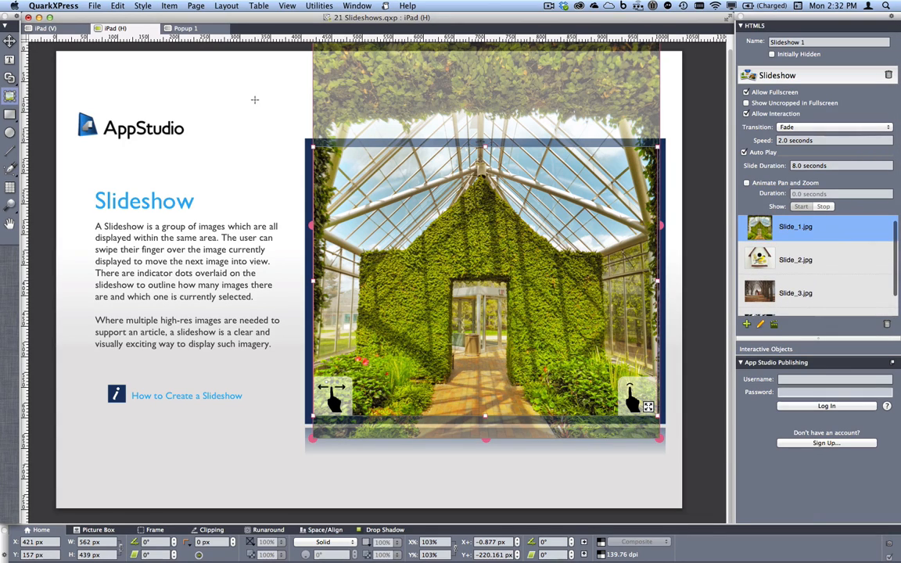
click(59, 31)
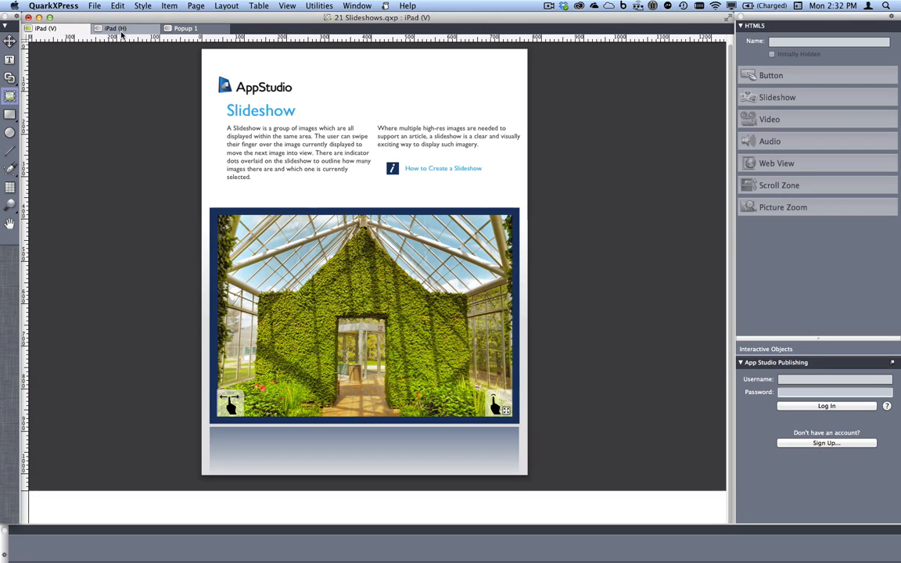
Close 21 Slideshows.qxp without saving its changes
key(super+w)
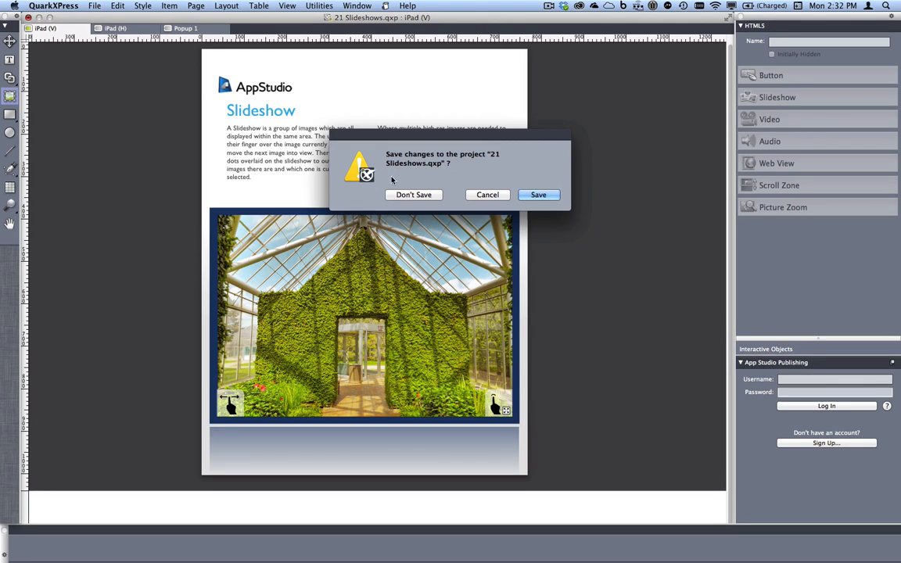
click(414, 196)
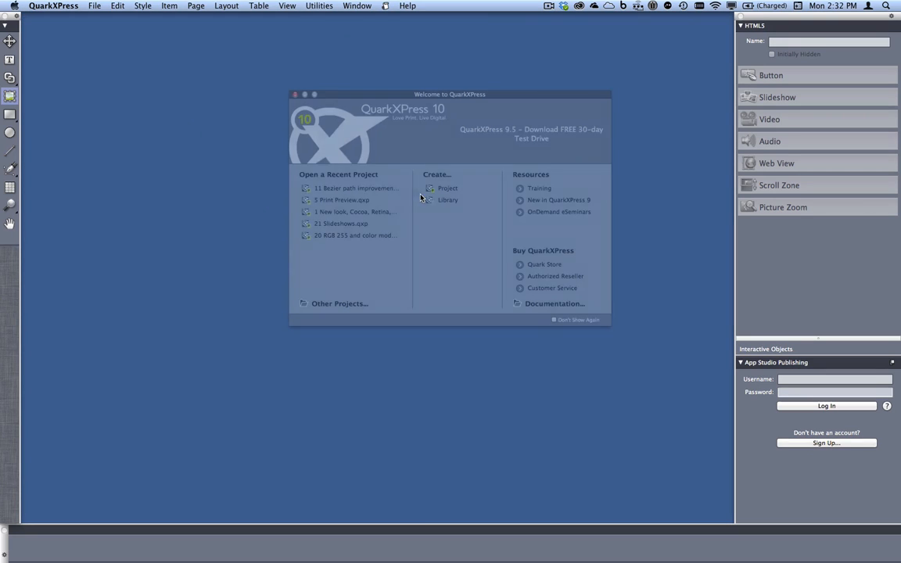